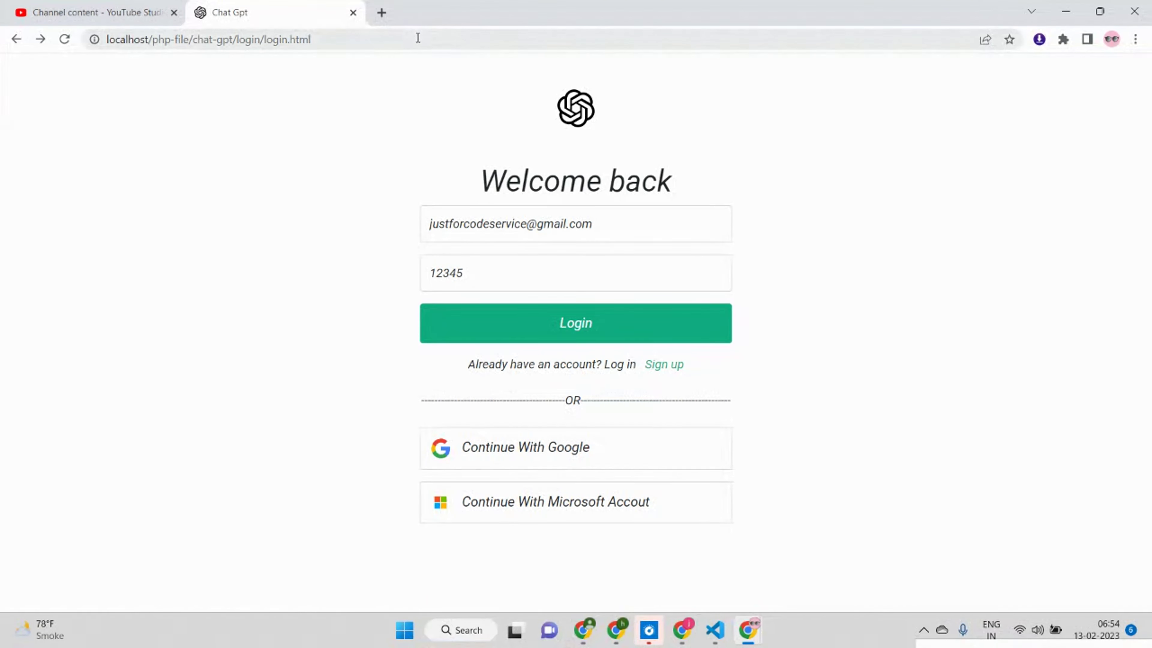
Step: Search the web for "fake email sendmail" and download sendmail.zip from the glob.com.au fake sendmail for windows page
left_click(381, 12)
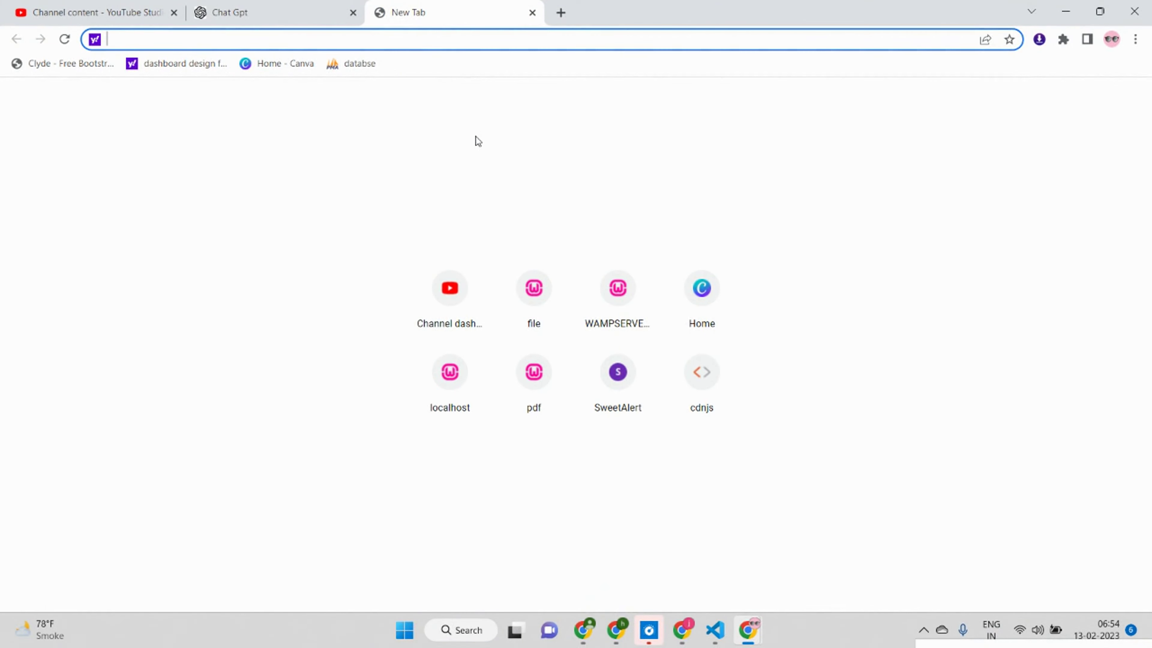
type("fake")
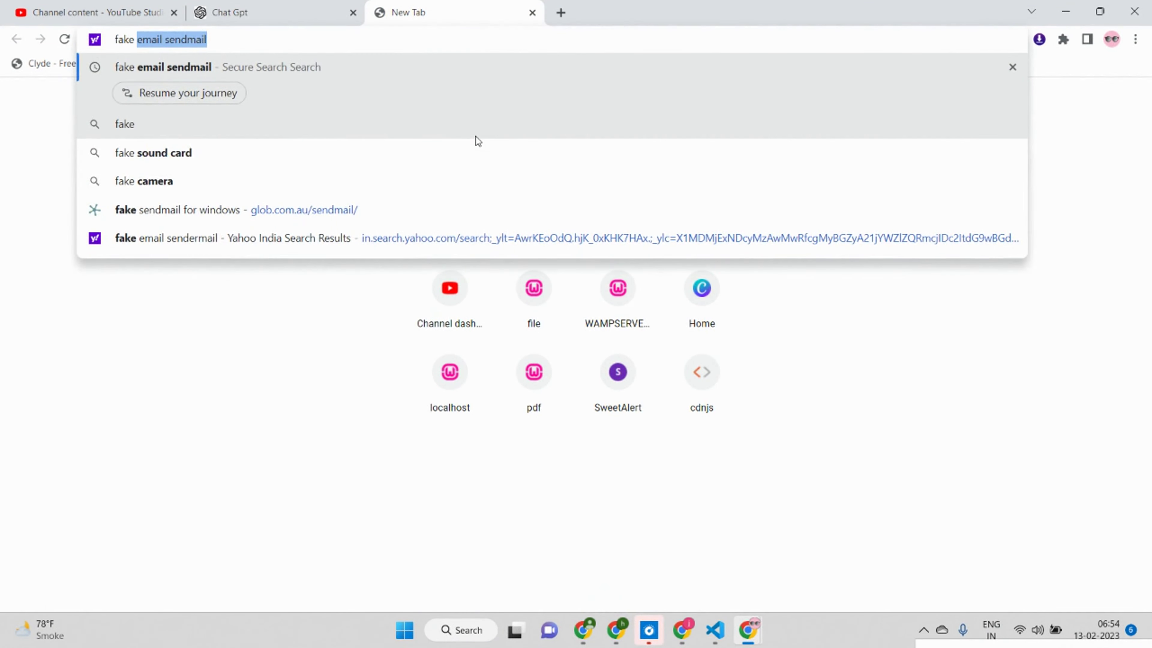
key("Return")
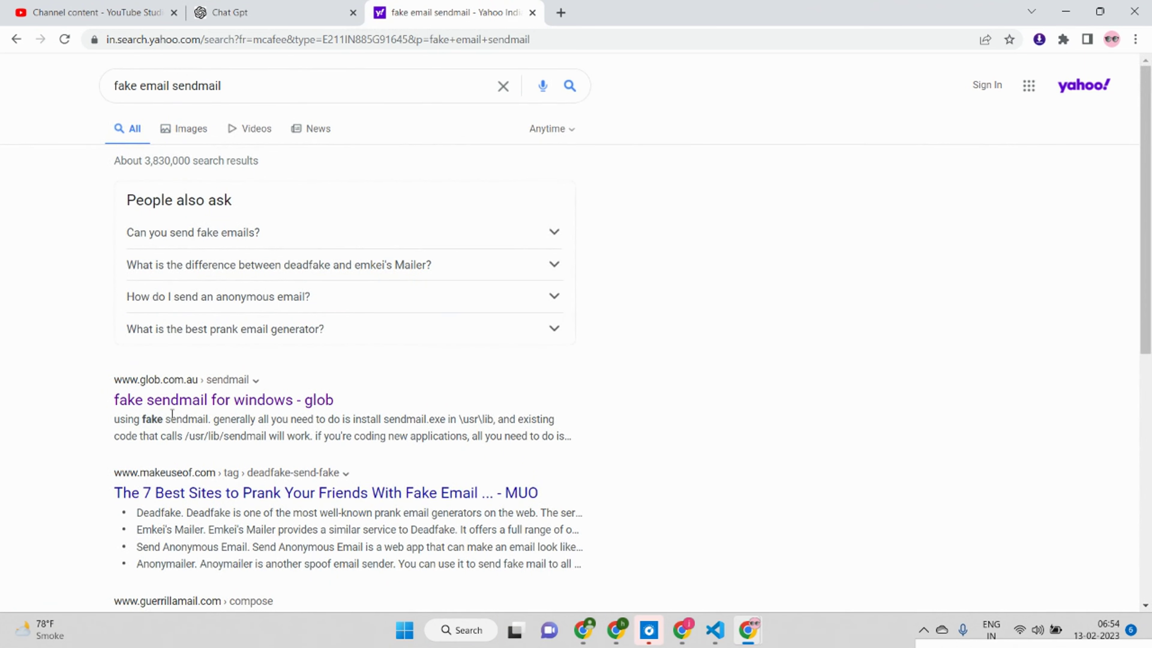
left_click(213, 400)
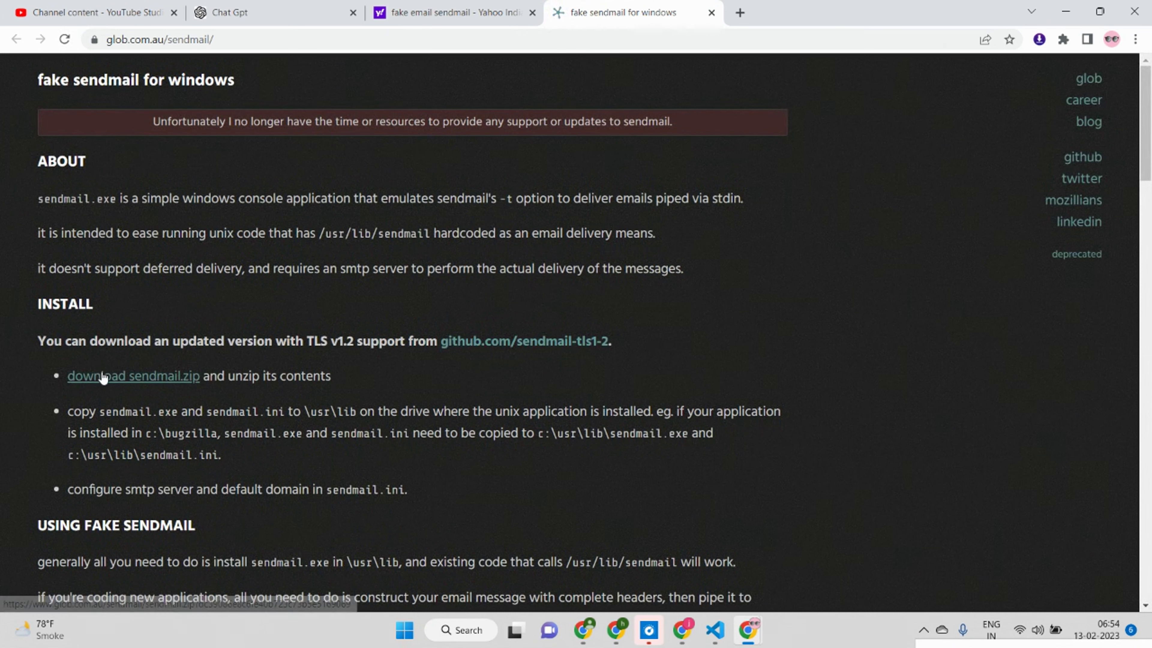
left_click(145, 380)
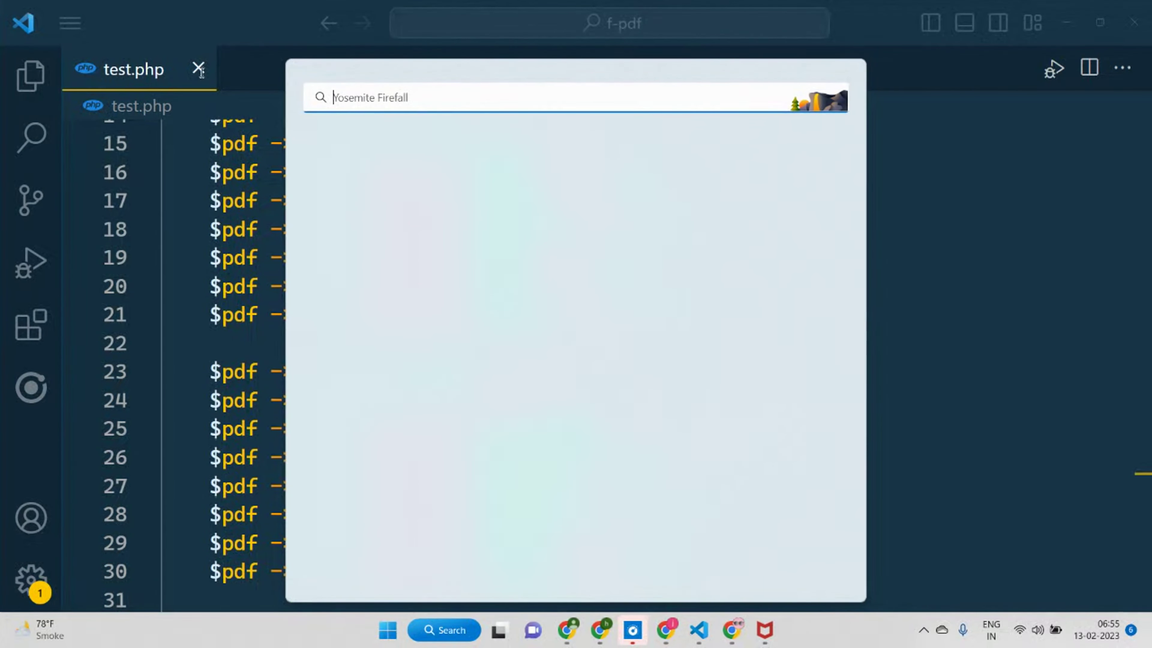
Step: Close test.php in VS Code and switch to the Downloads folder in File Explorer
left_click(200, 72)
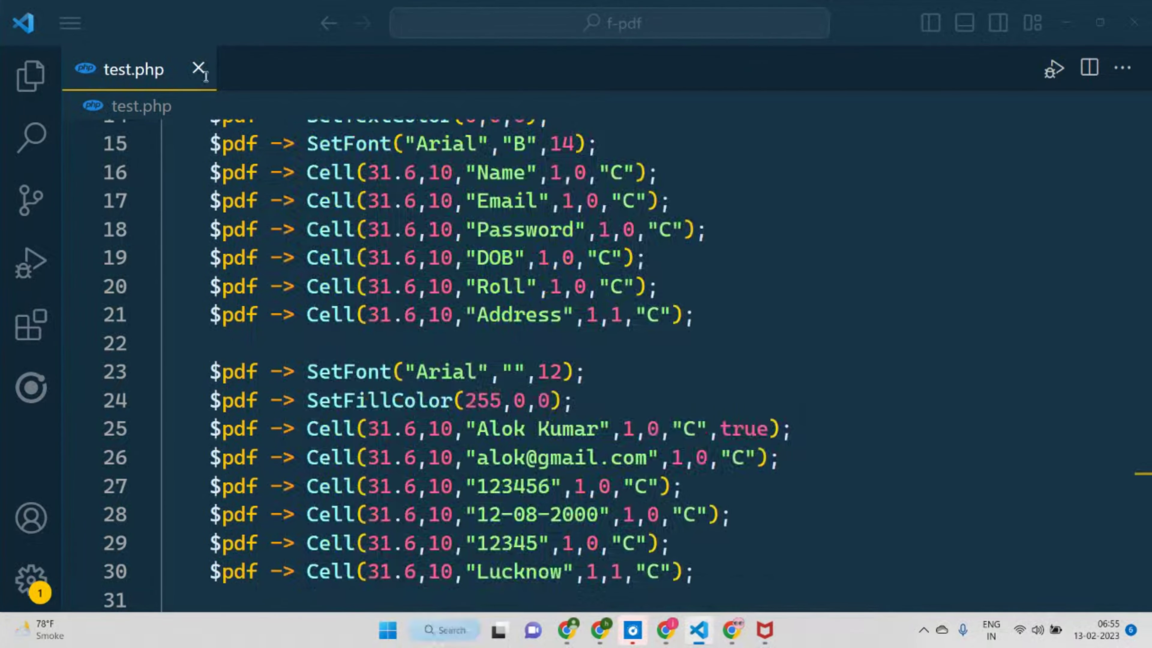
left_click(200, 71)
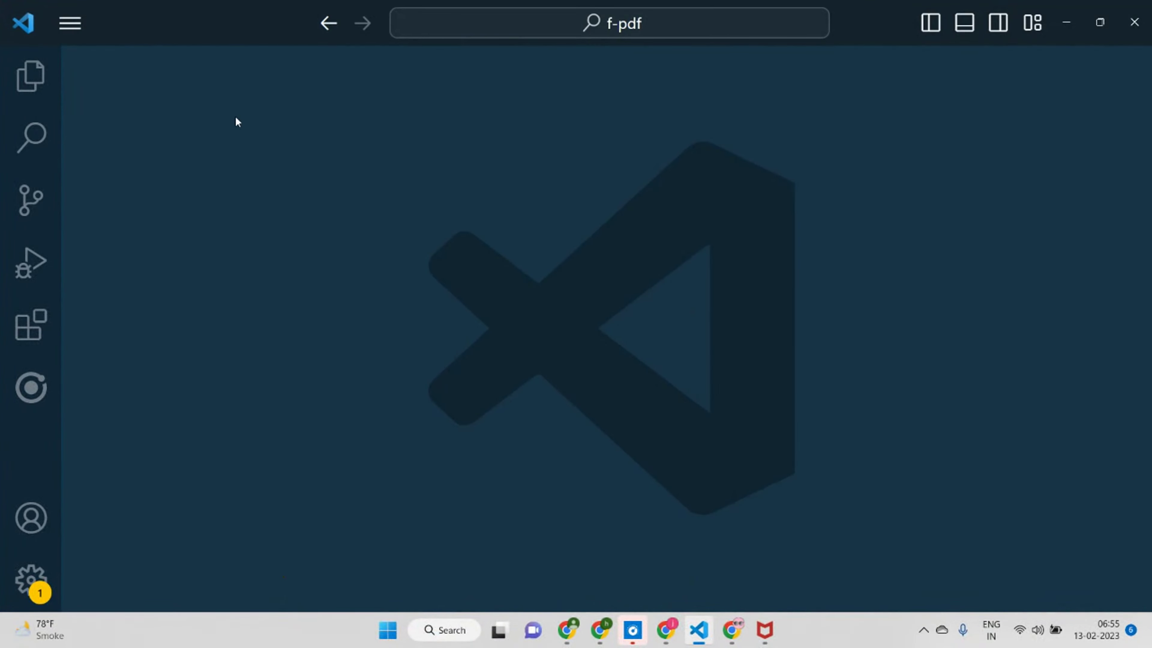
left_click(442, 630)
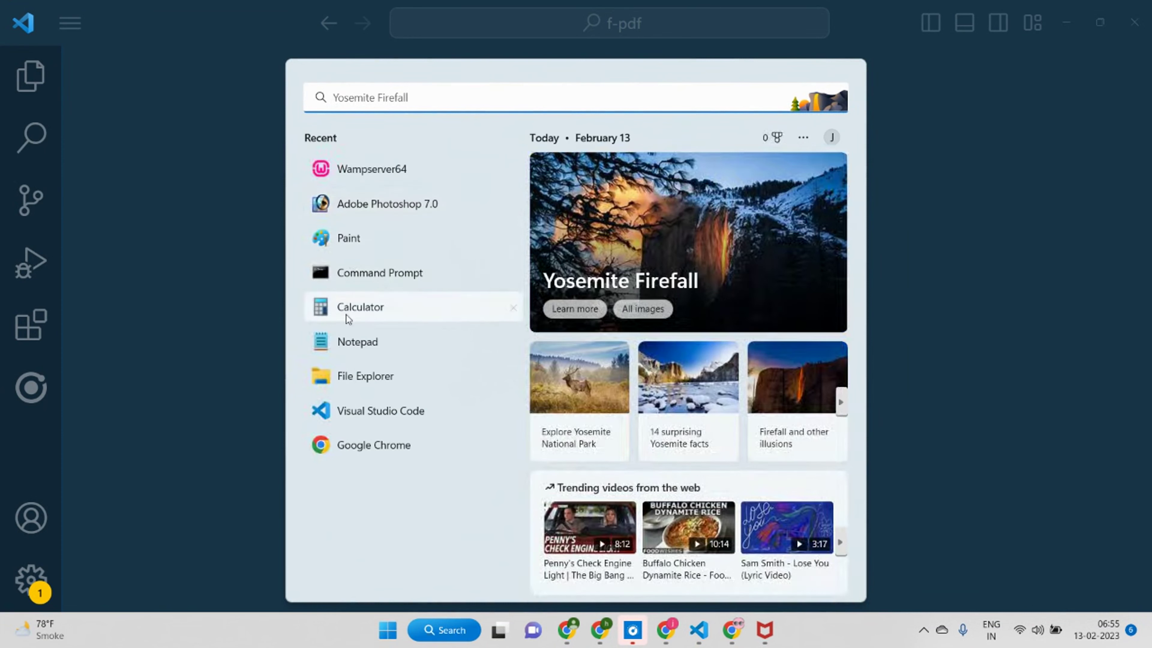
left_click(322, 375)
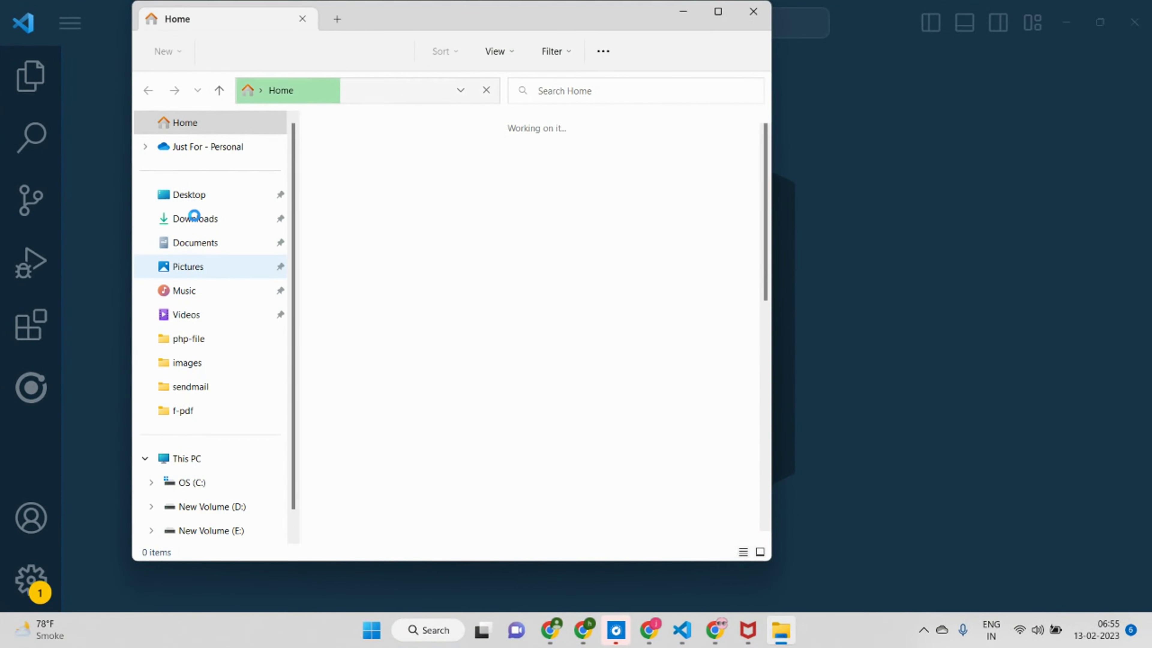
left_click(194, 217)
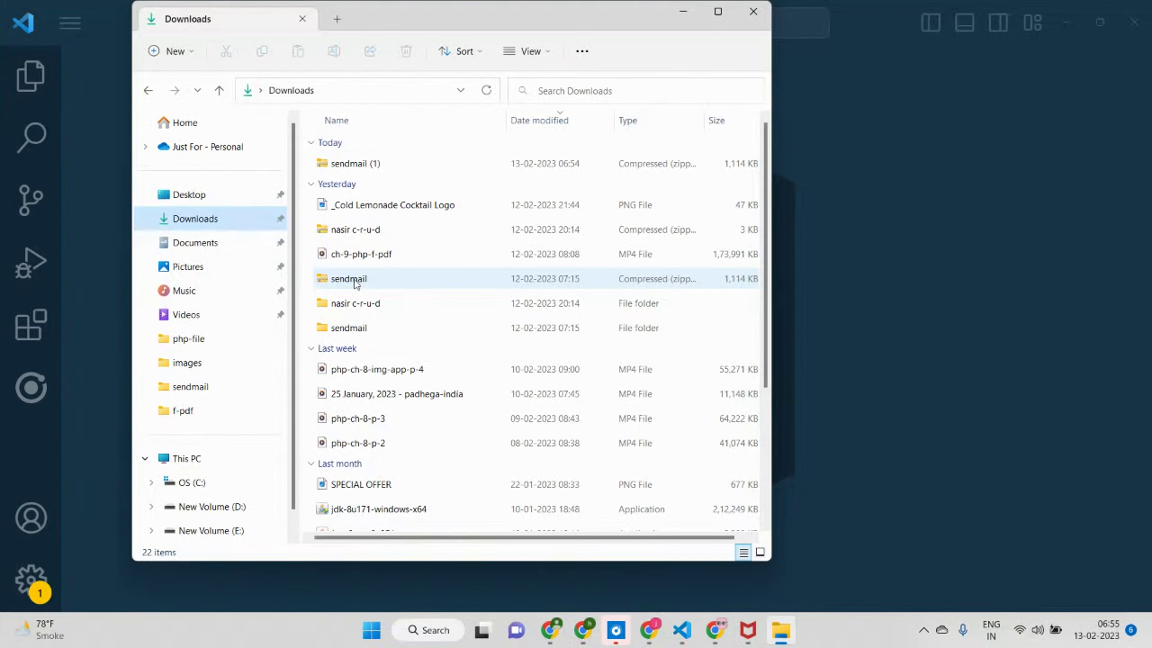
Step: Delete the duplicate "sendmail (1)" archive and the previously extracted sendmail folder from Downloads
left_click(364, 165)
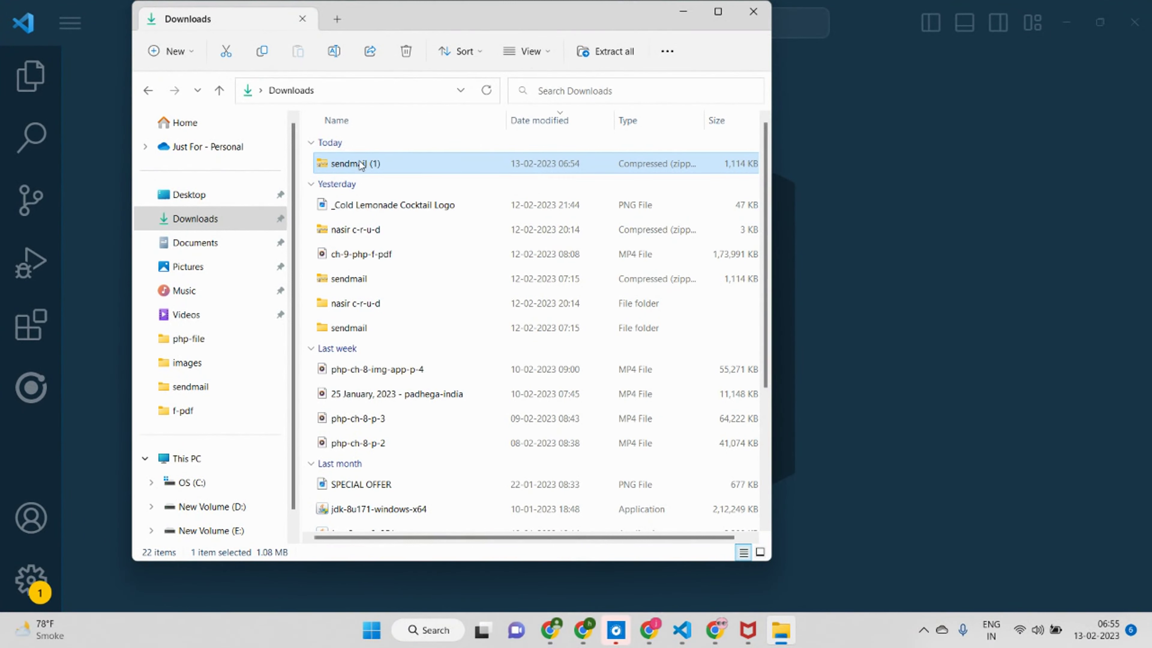
key("Delete")
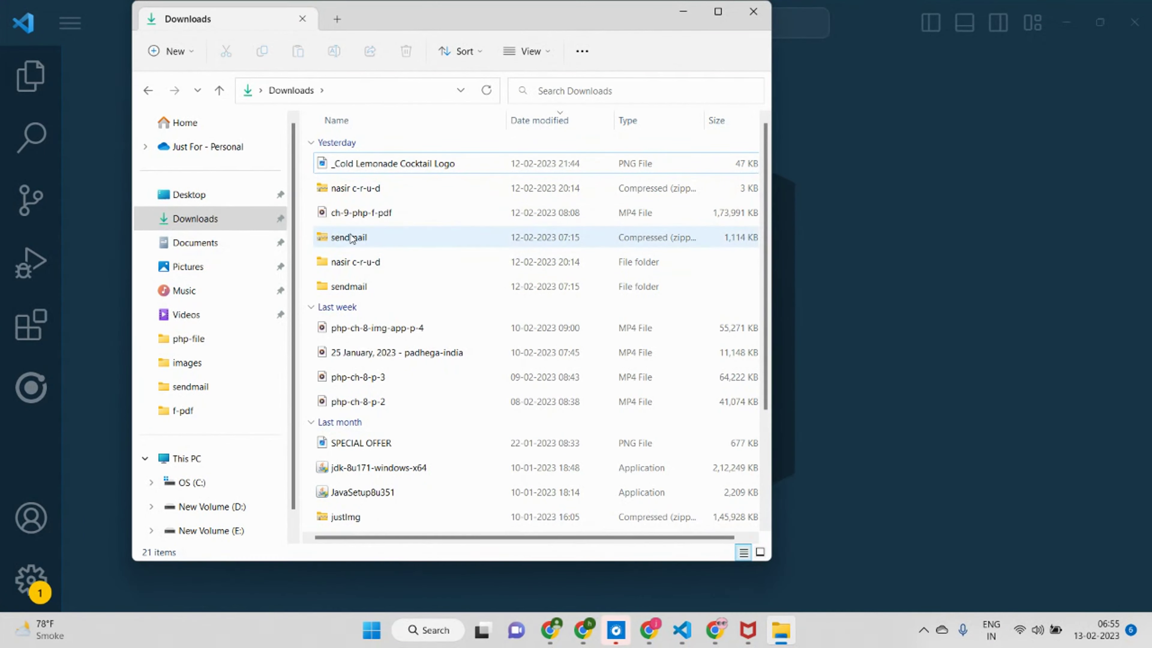
right_click(352, 238)
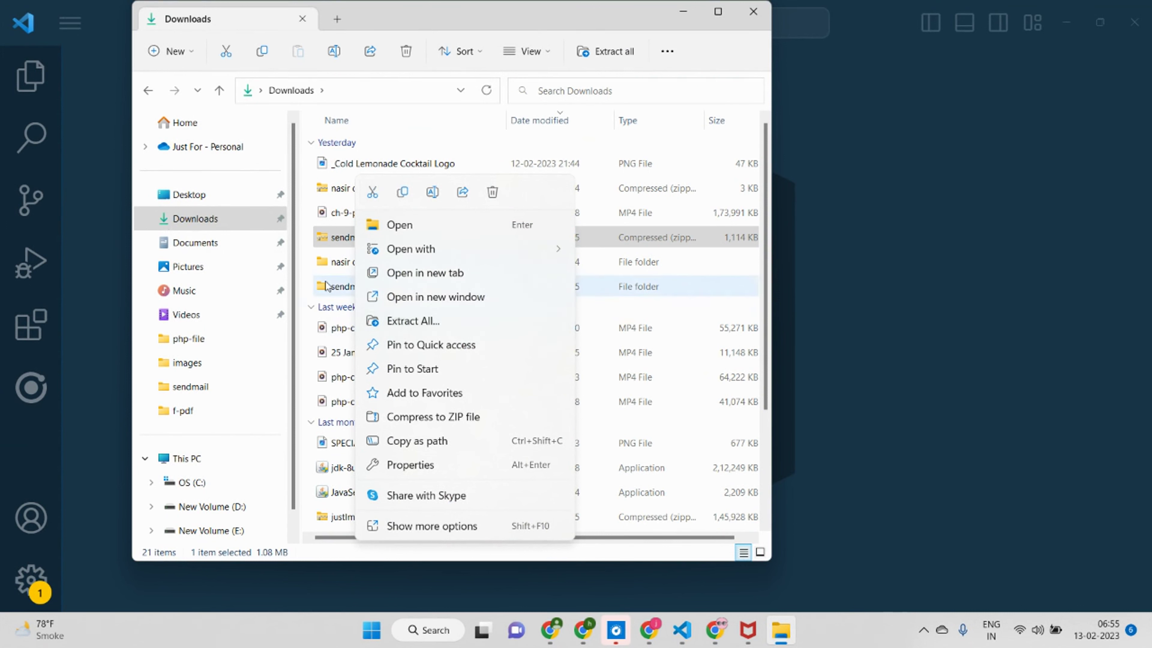
left_click(343, 288)
key("Delete")
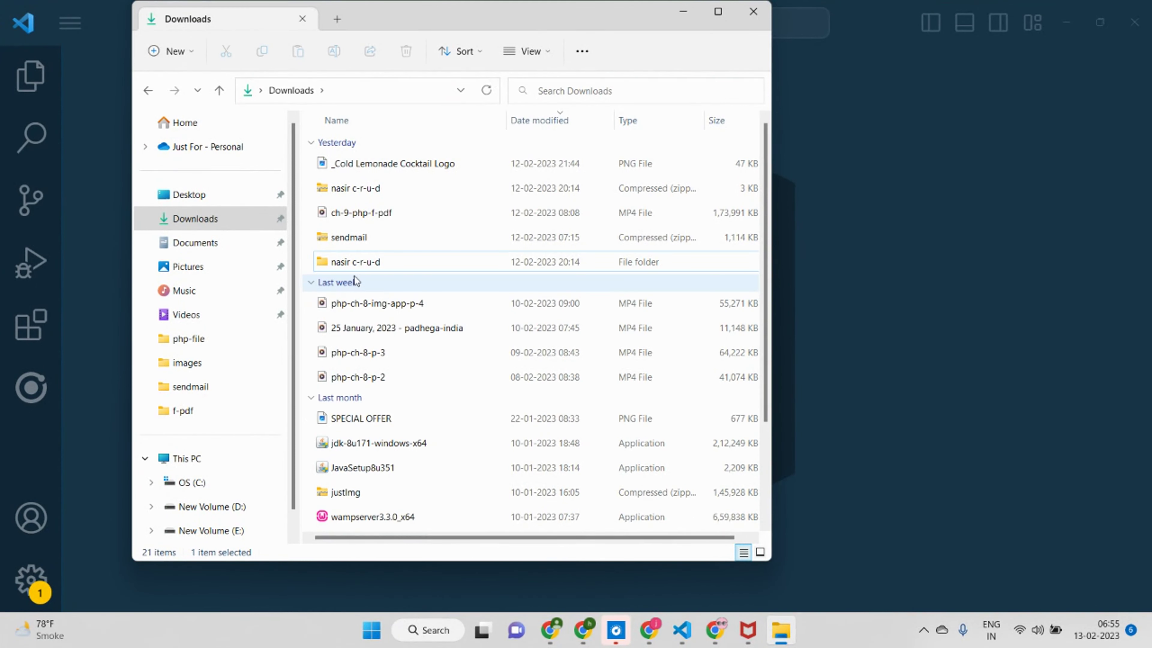
Step: Extract the sendmail zip archive to a sendmail folder in Downloads and close the window of extracted files
left_click(351, 246)
right_click(356, 247)
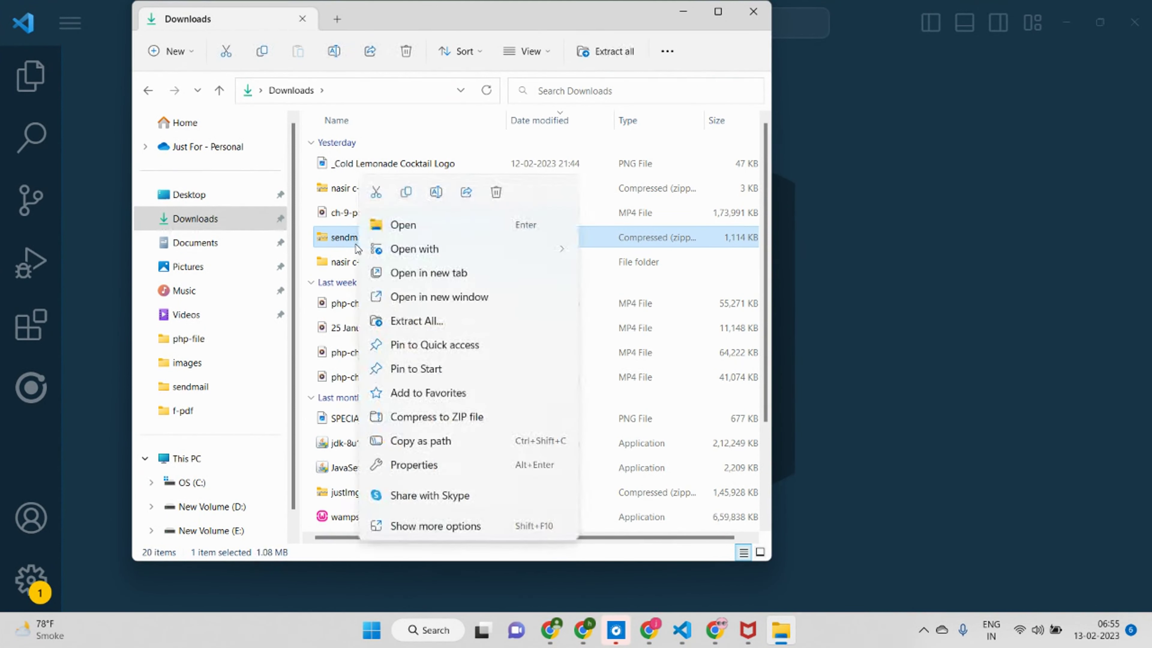
left_click(401, 315)
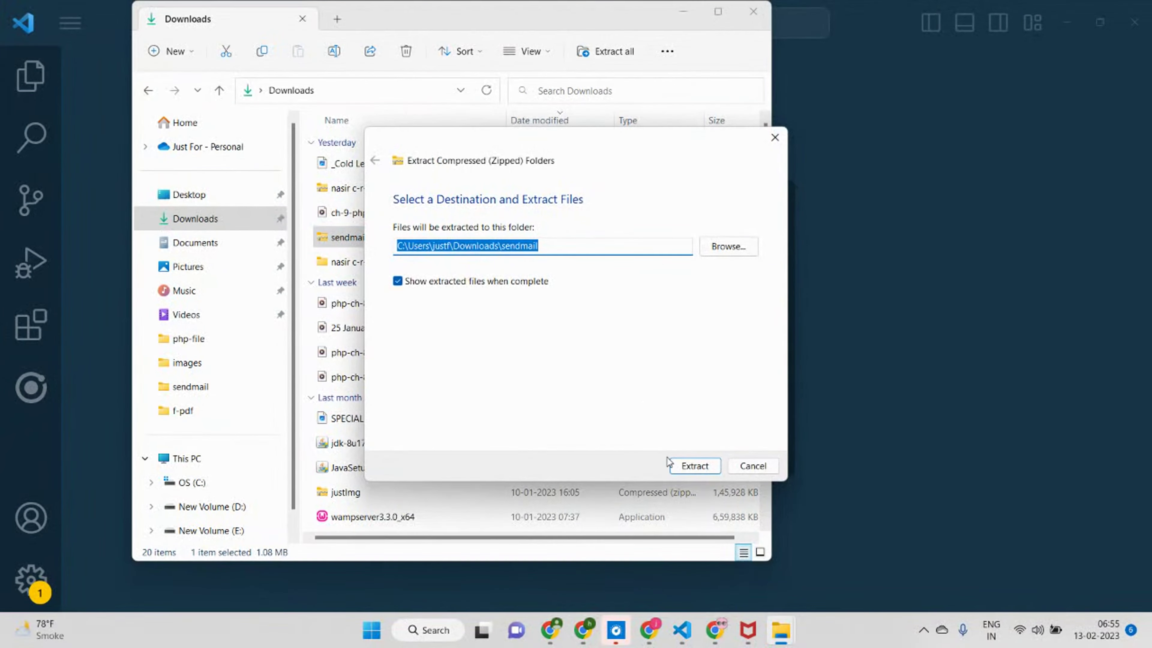
left_click(670, 463)
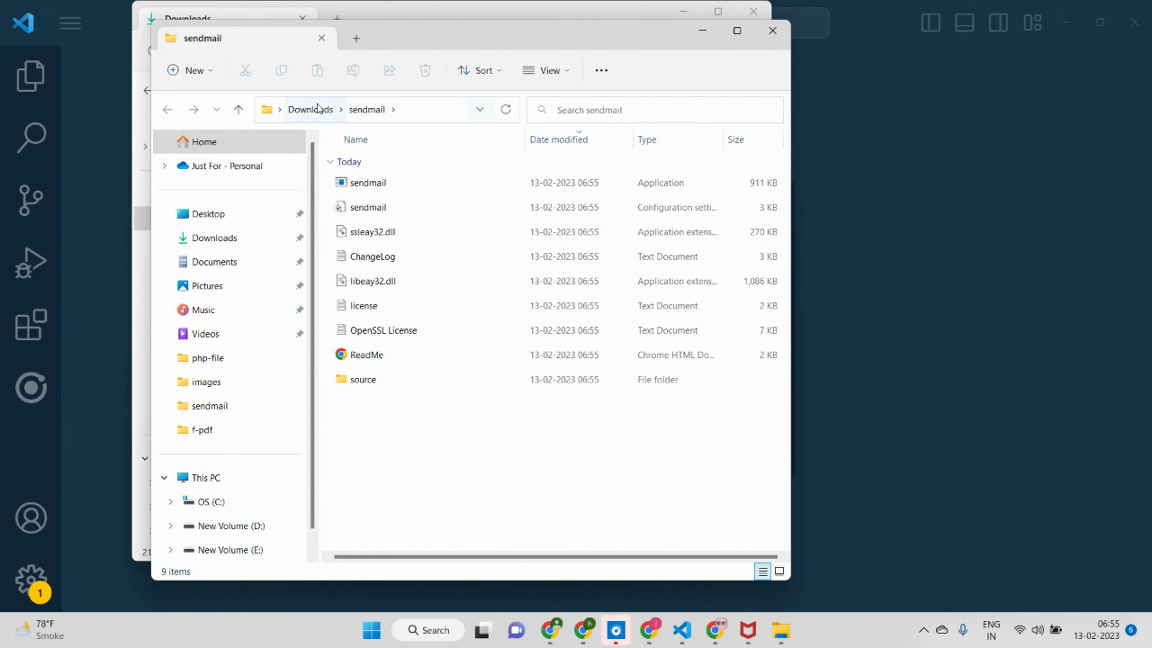
left_click(772, 30)
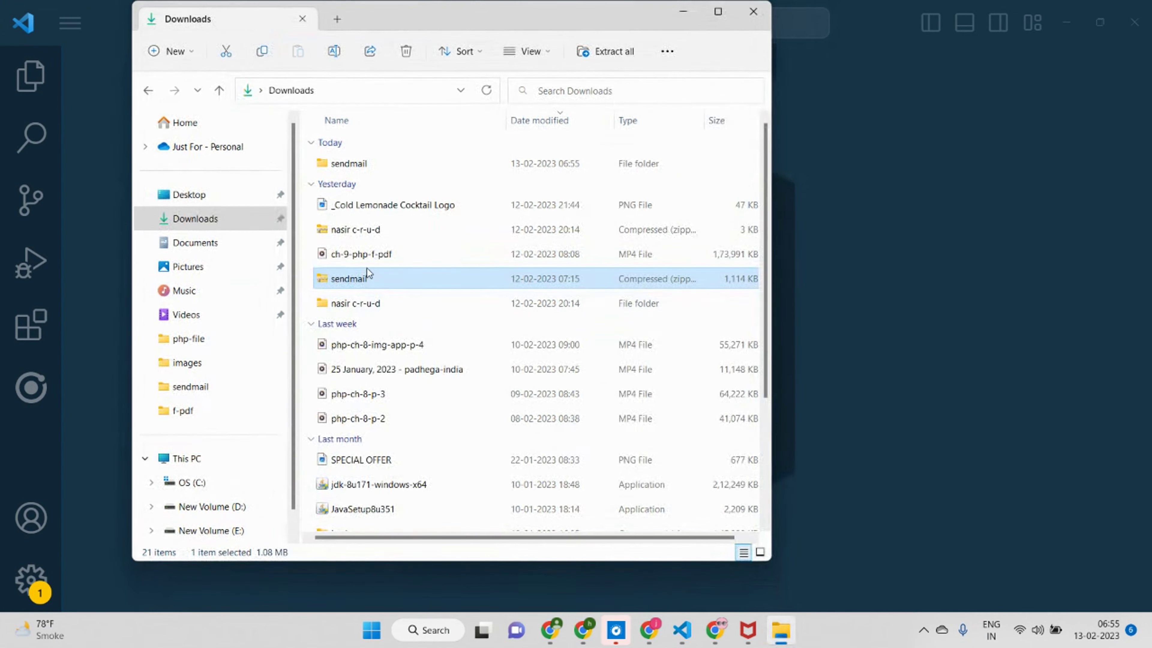
Step: Copy the extracted sendmail folder into C:\wamp, skipping the files that already exist there
left_click(354, 164)
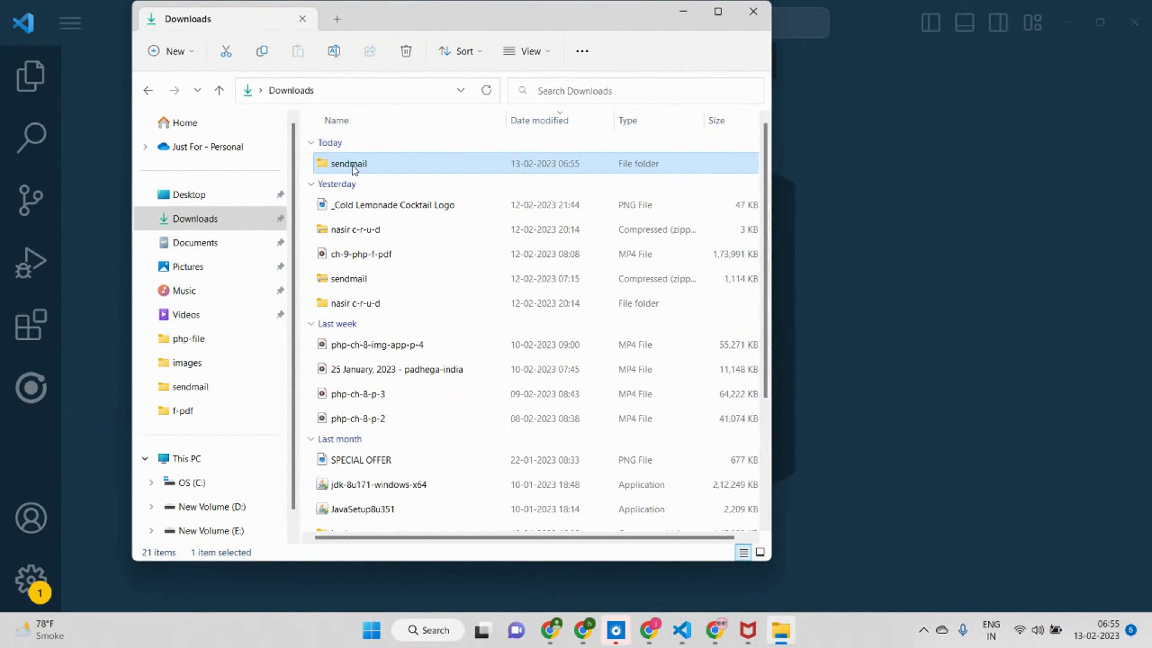
right_click(366, 170)
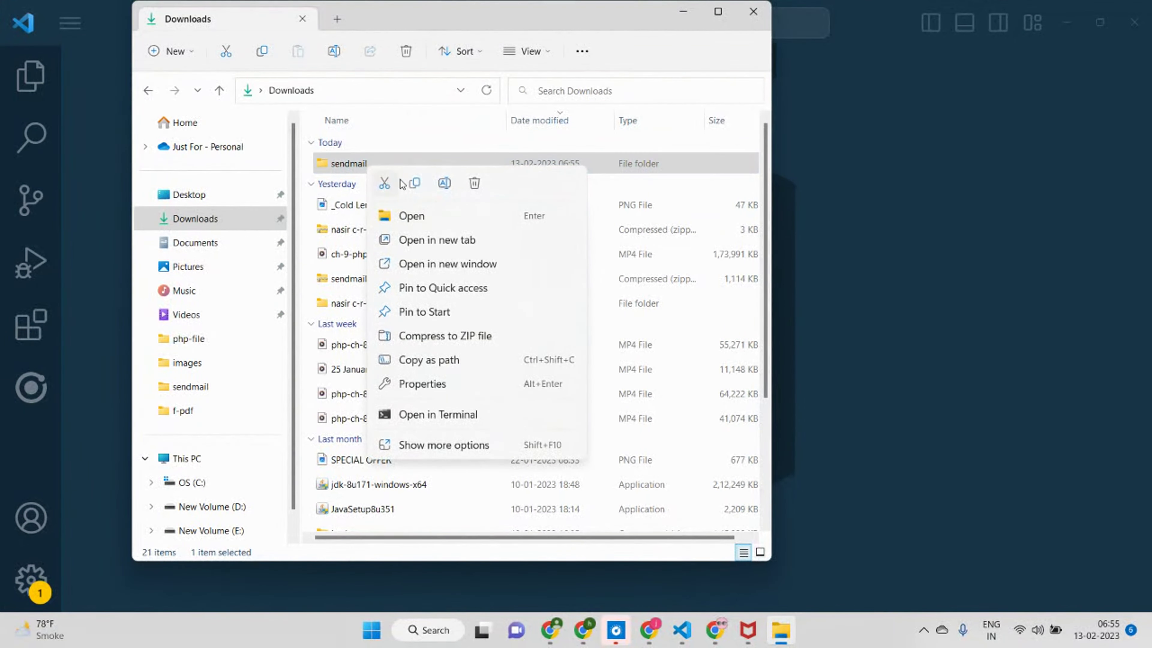
left_click(413, 184)
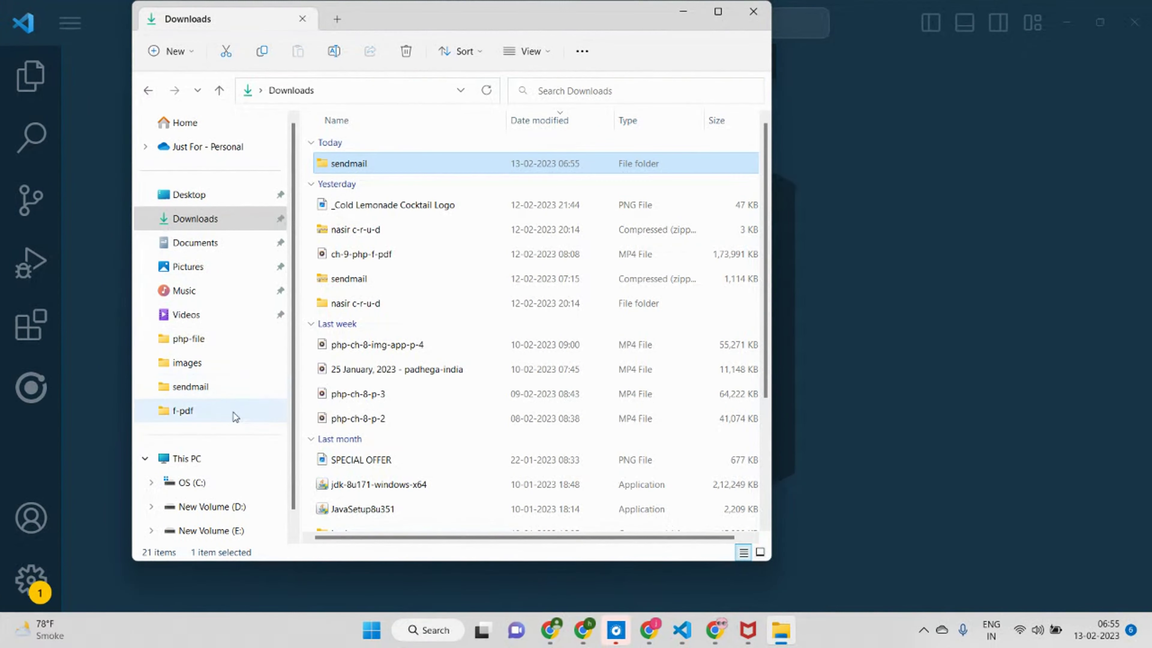
left_click(187, 460)
double_click(594, 158)
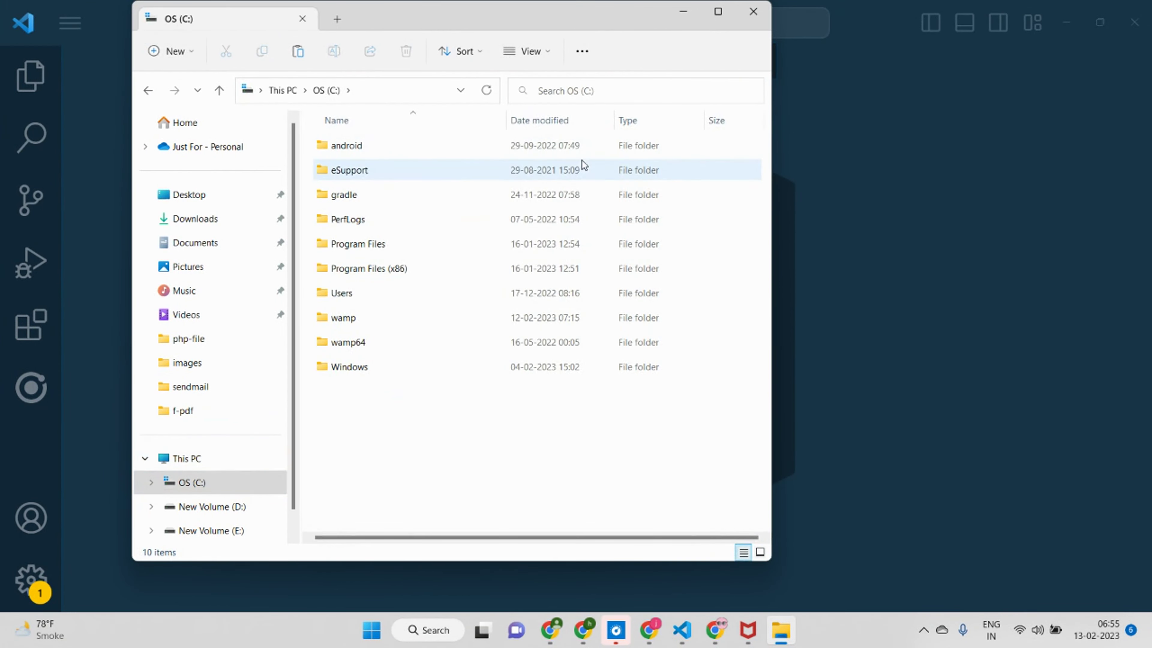
double_click(362, 321)
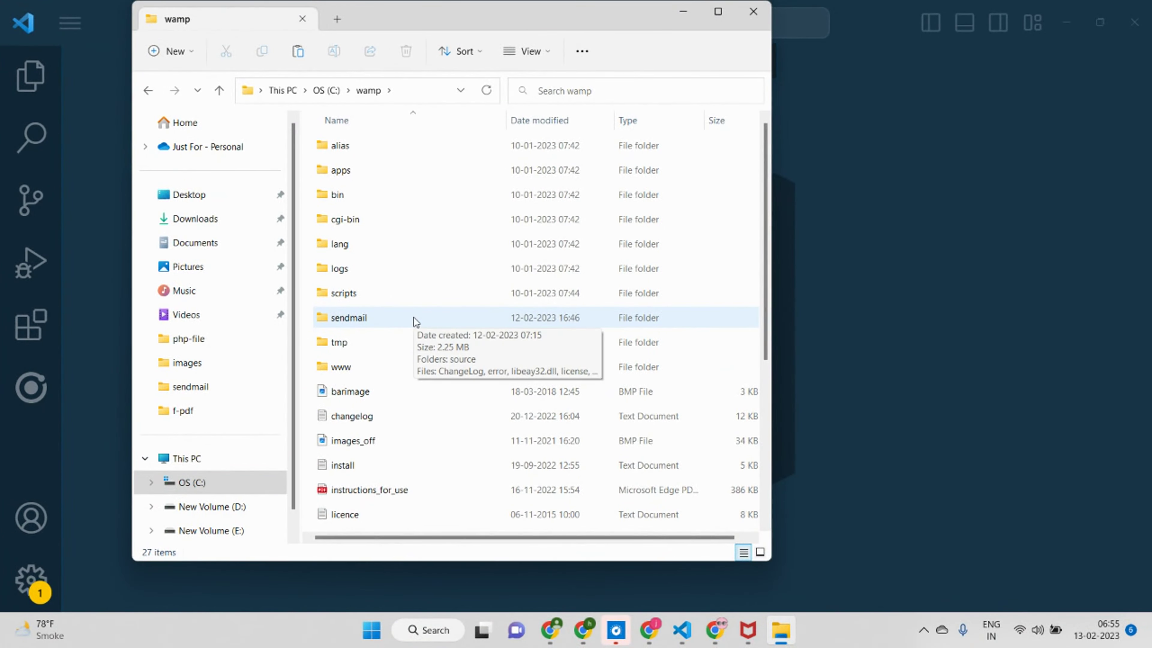
scroll(415, 321, "down", 2)
scroll(407, 293, "up", 1)
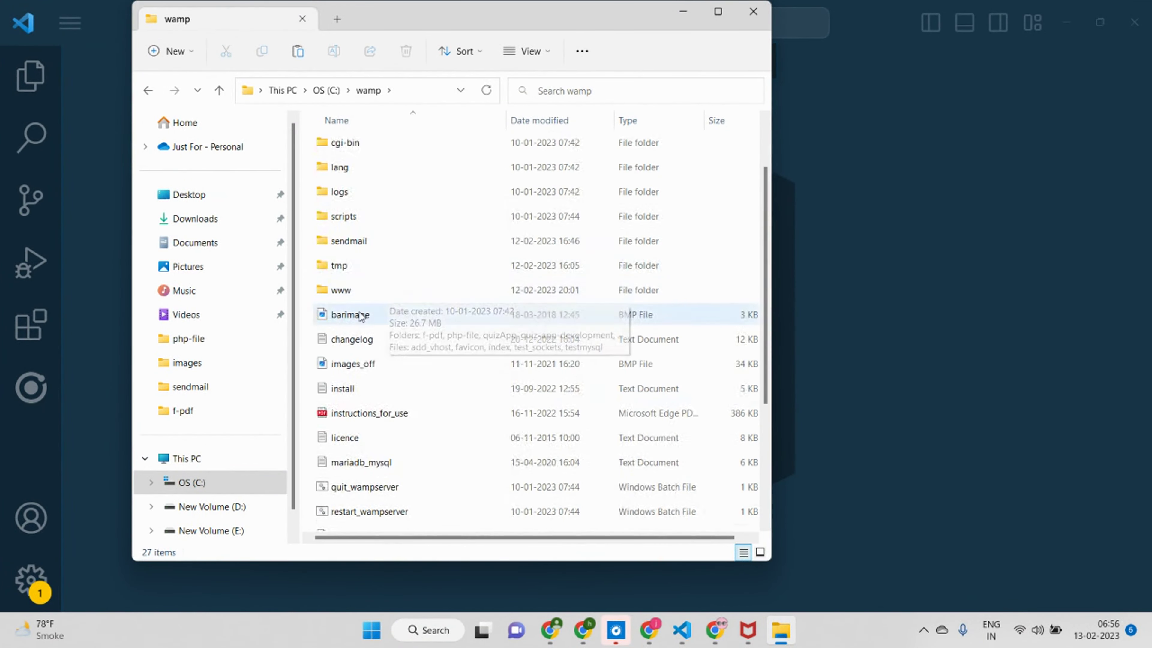
right_click(728, 184)
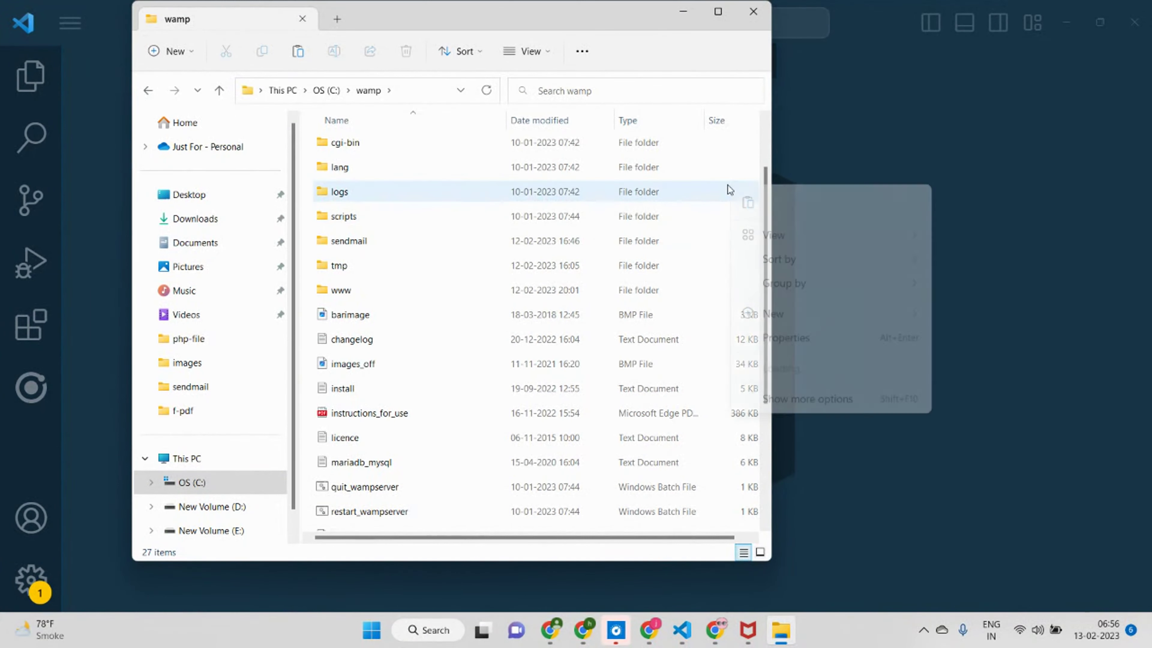
left_click(751, 204)
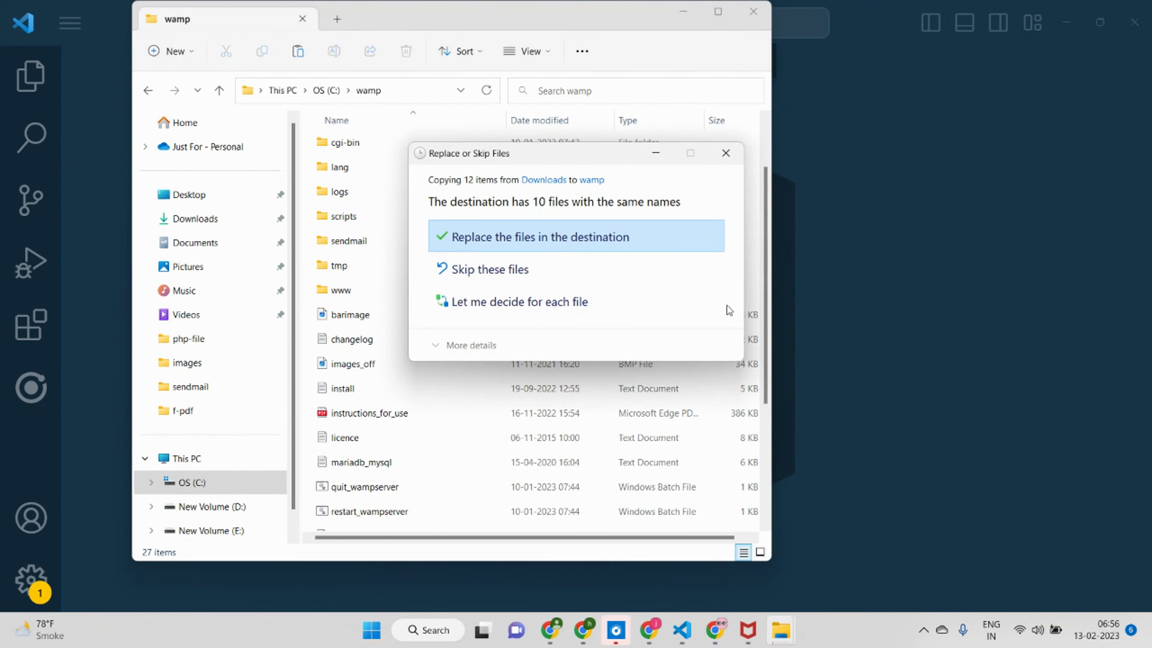
left_click(520, 276)
Step: Open the sendmail configuration settings file from C:\wamp\sendmail in VS Code
double_click(365, 240)
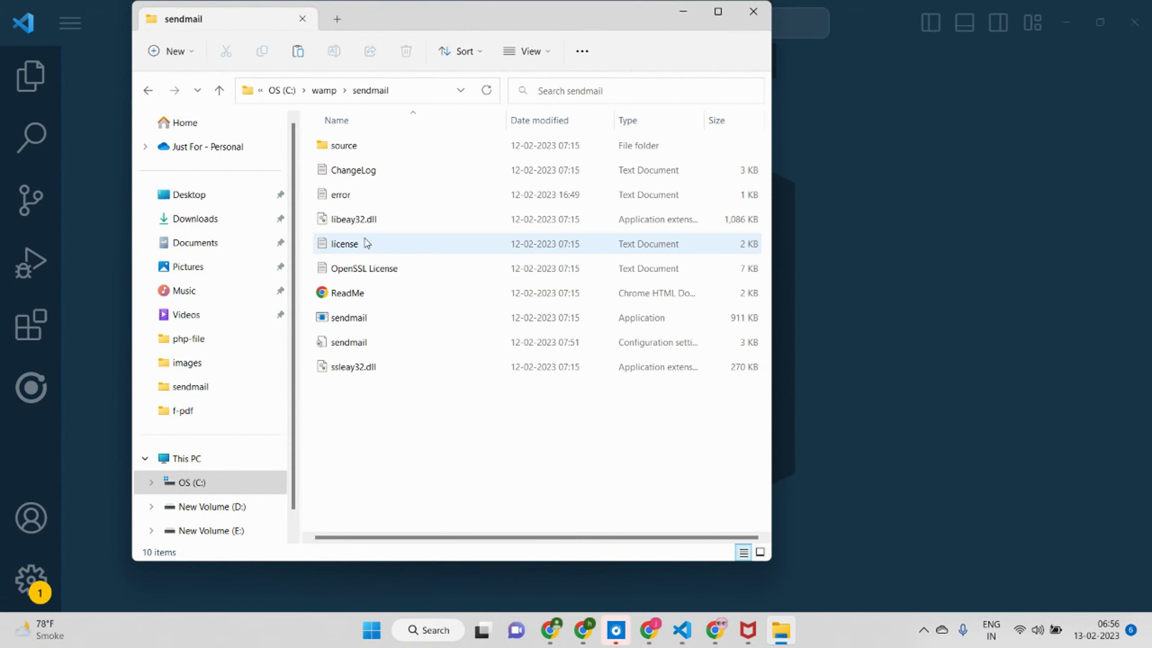
left_click(717, 11)
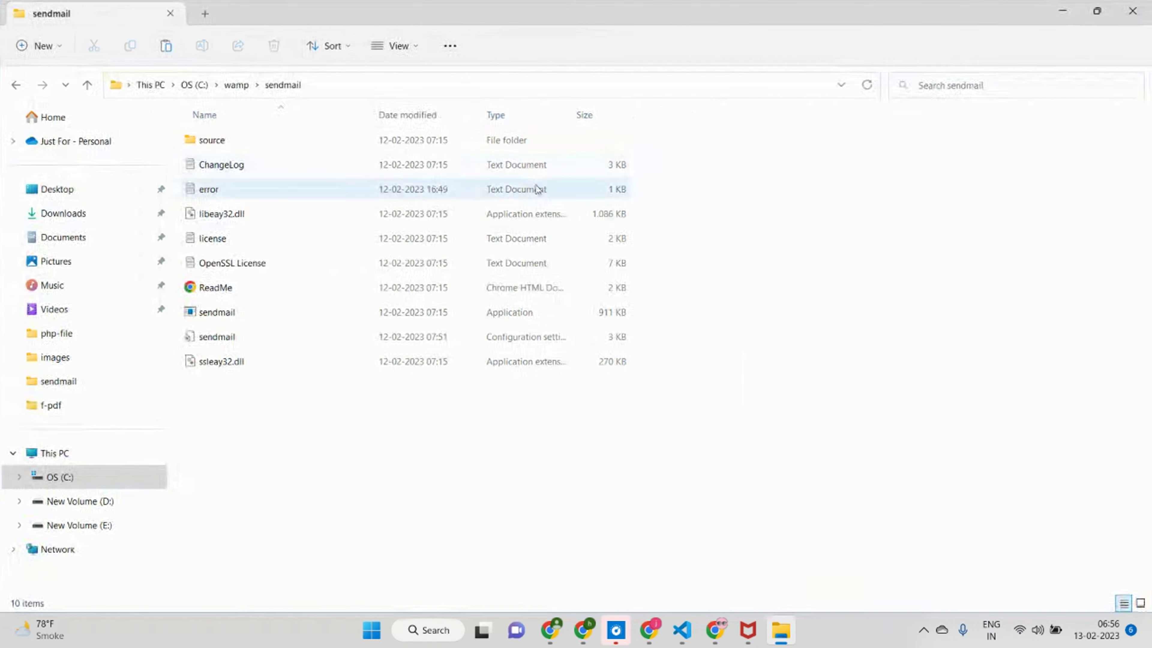
left_click(16, 85)
double_click(282, 316)
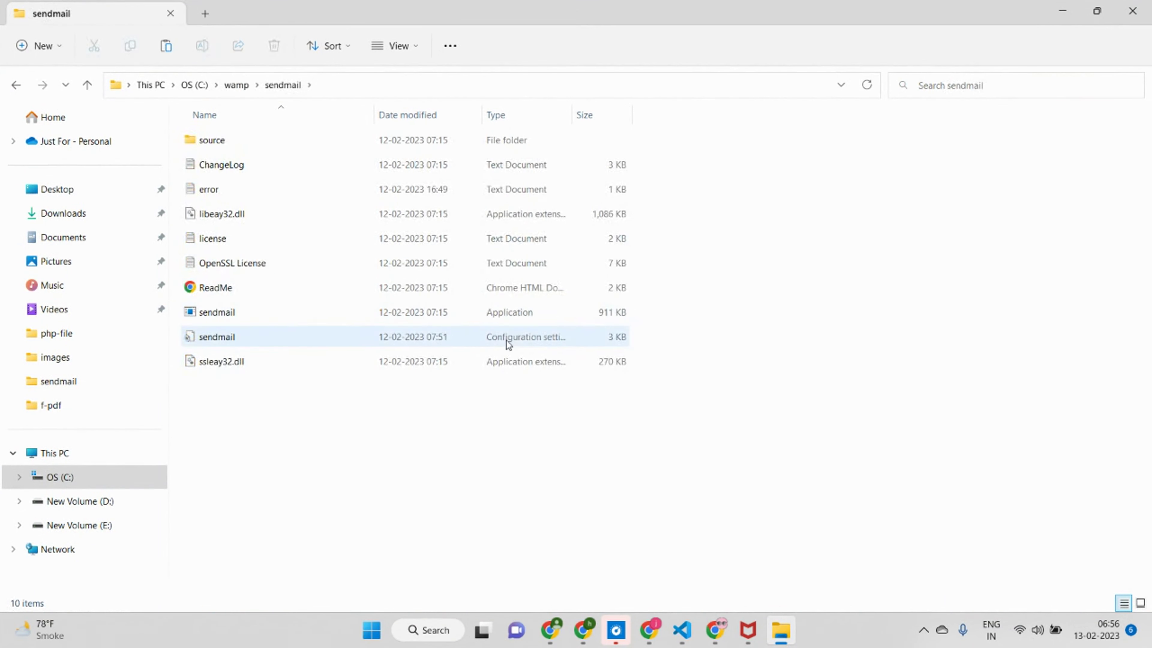
left_click(236, 344)
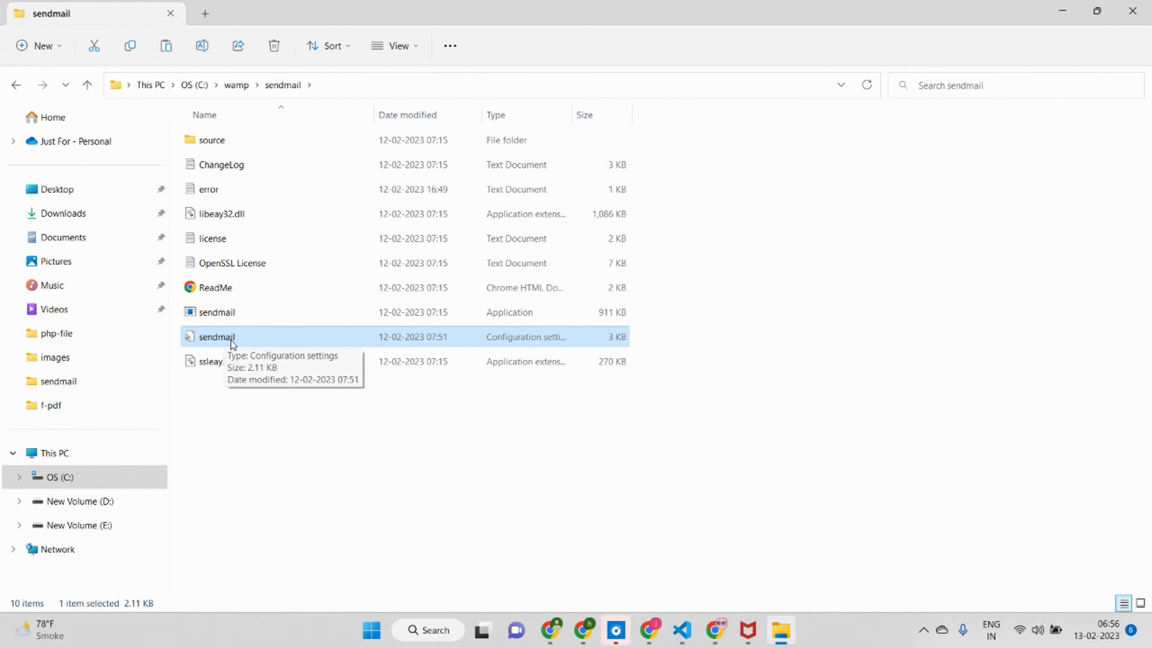
right_click(247, 340)
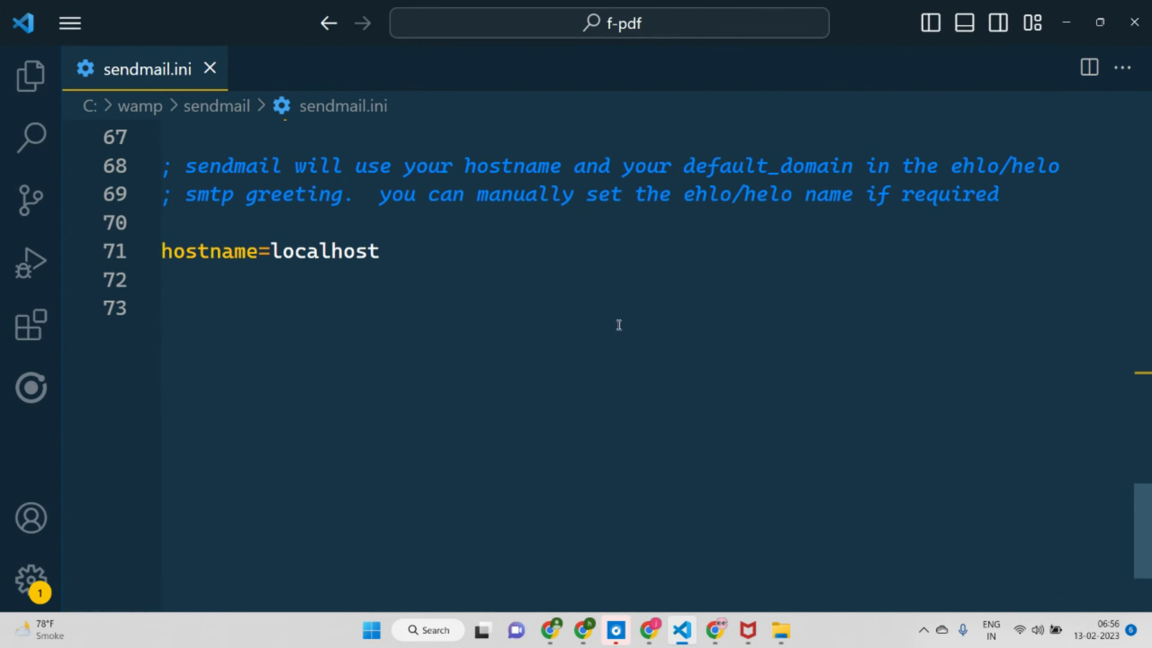
Step: Review the [sendmail] section and the smtp_server setting for Gmail in sendmail.ini
scroll(321, 548, "up", 6)
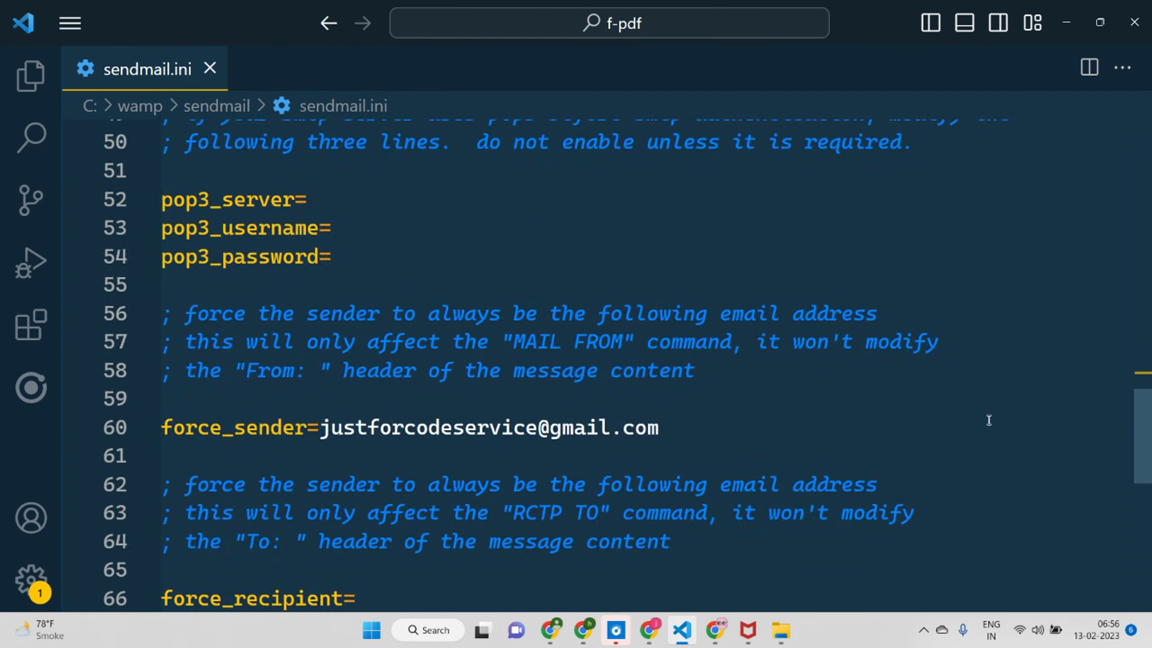
scroll(989, 420, "up", 15)
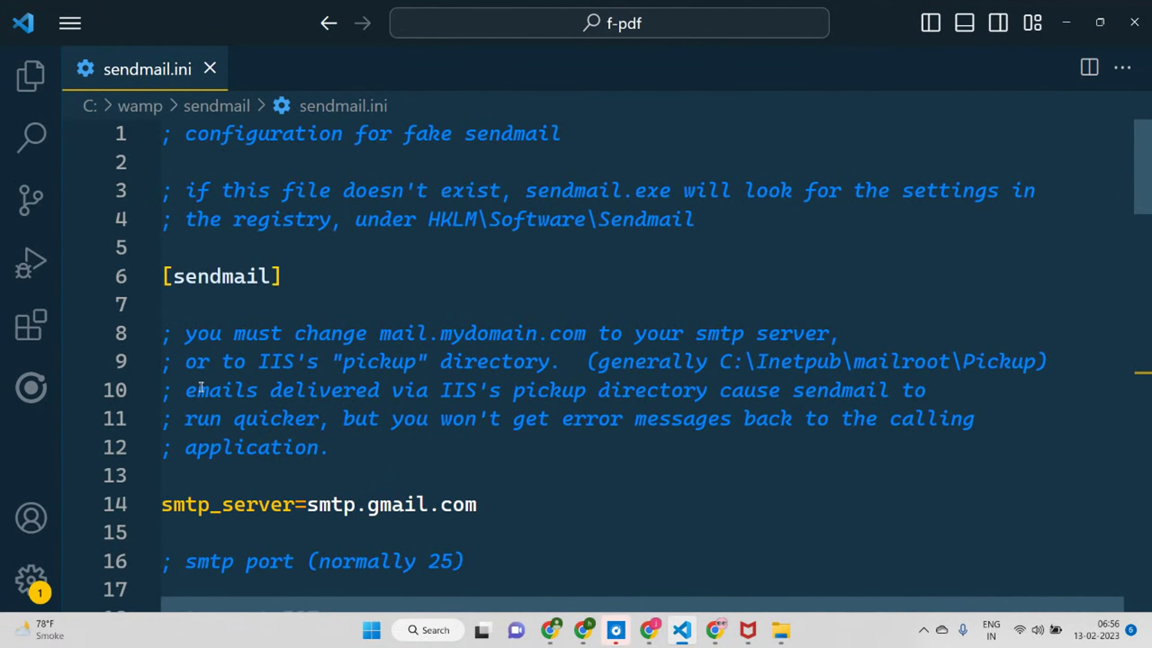
left_click(306, 270)
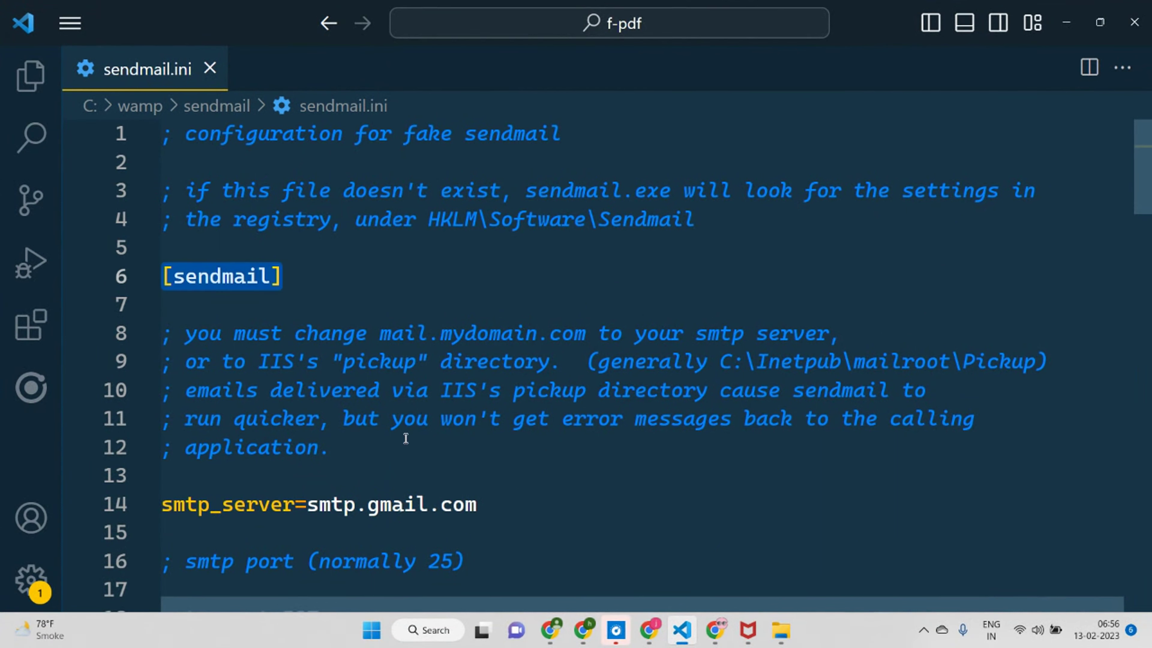
scroll(444, 436, "down", 3)
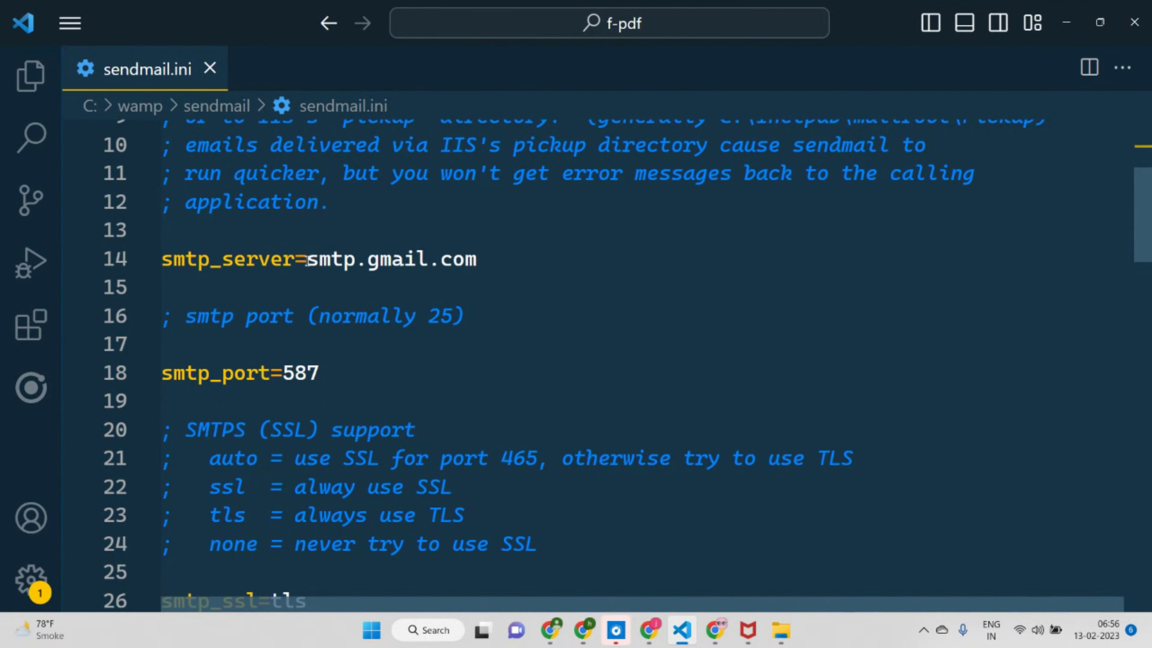
left_click_drag(306, 261, 344, 262)
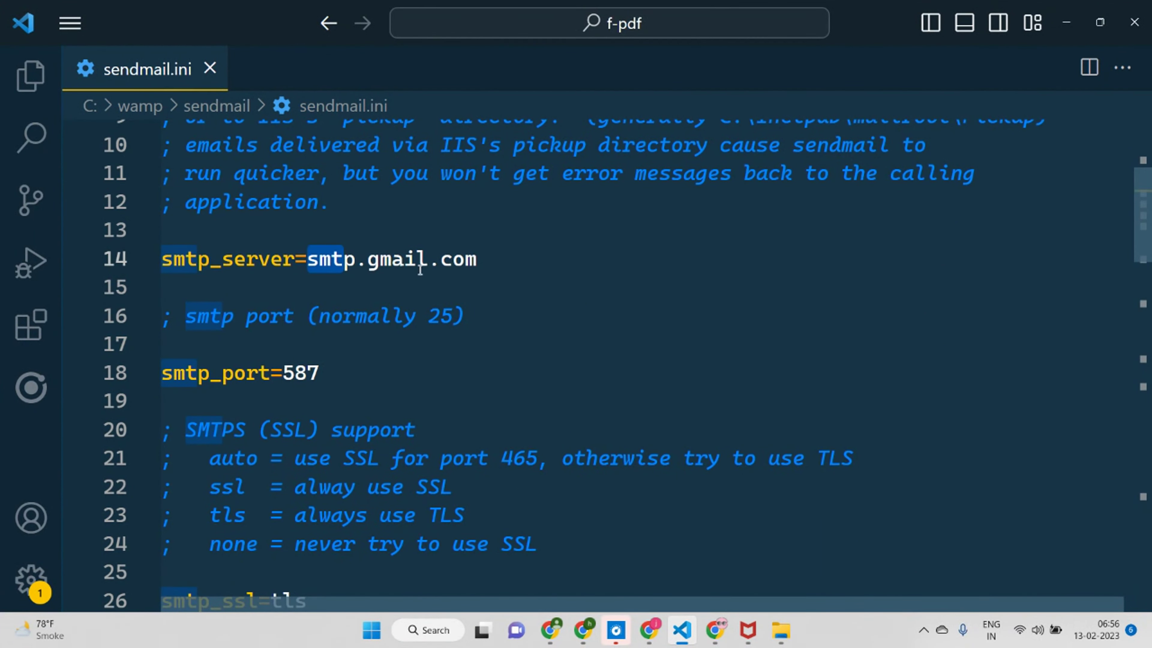
left_click_drag(477, 259, 325, 251)
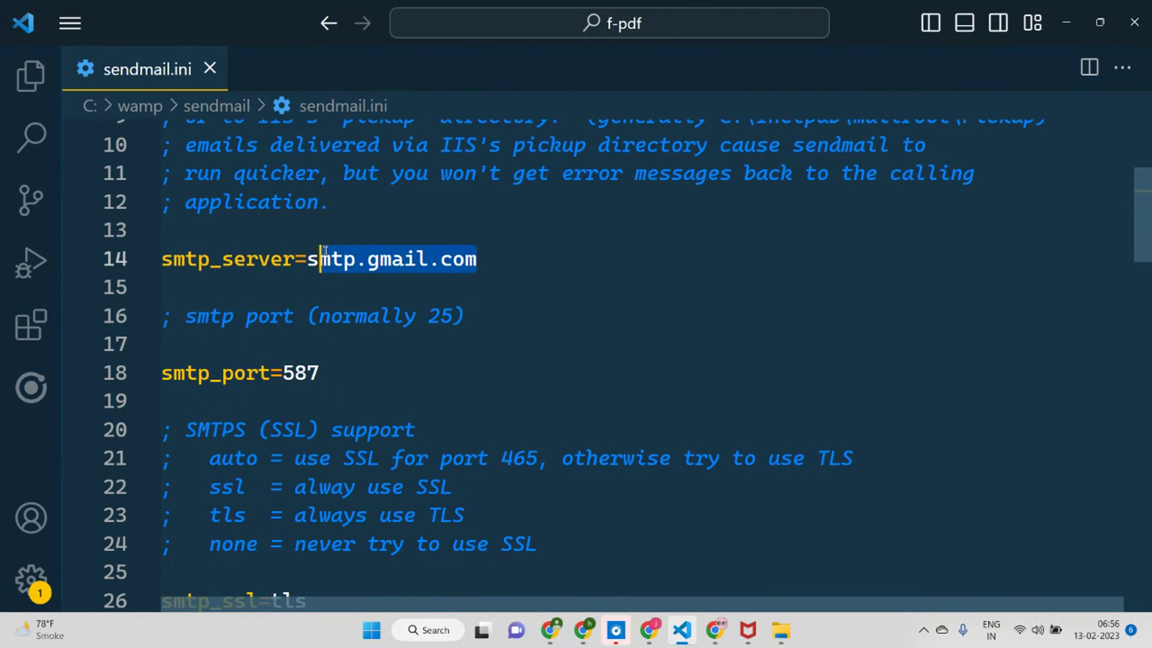
right_click(322, 250)
left_click(288, 245)
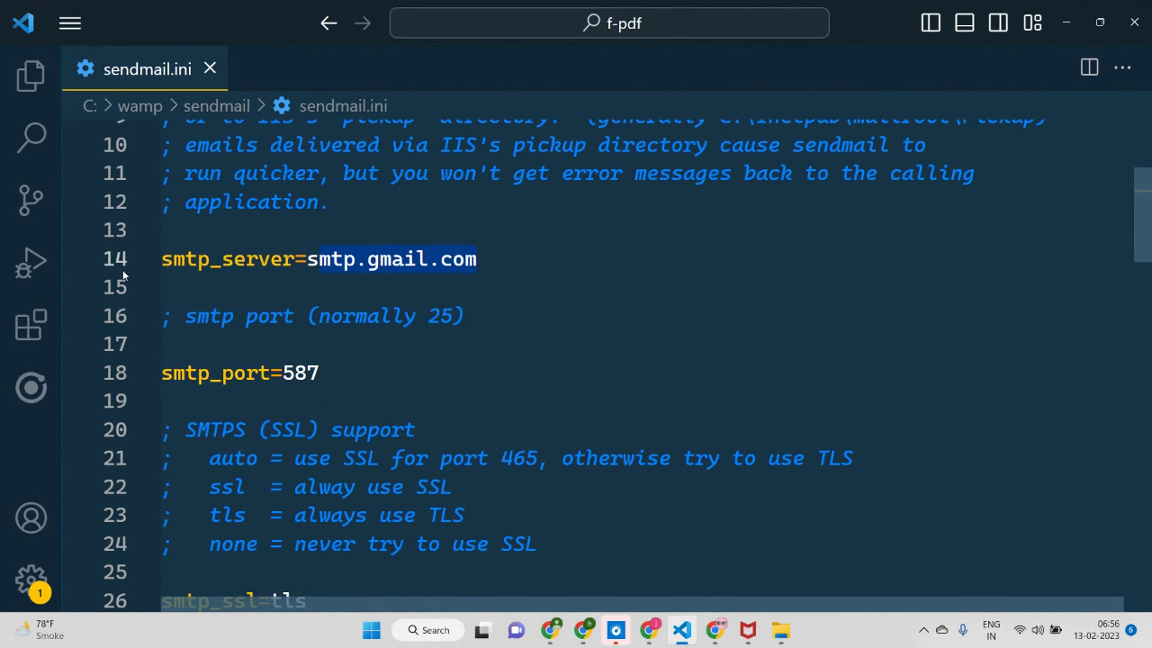
left_click(396, 297)
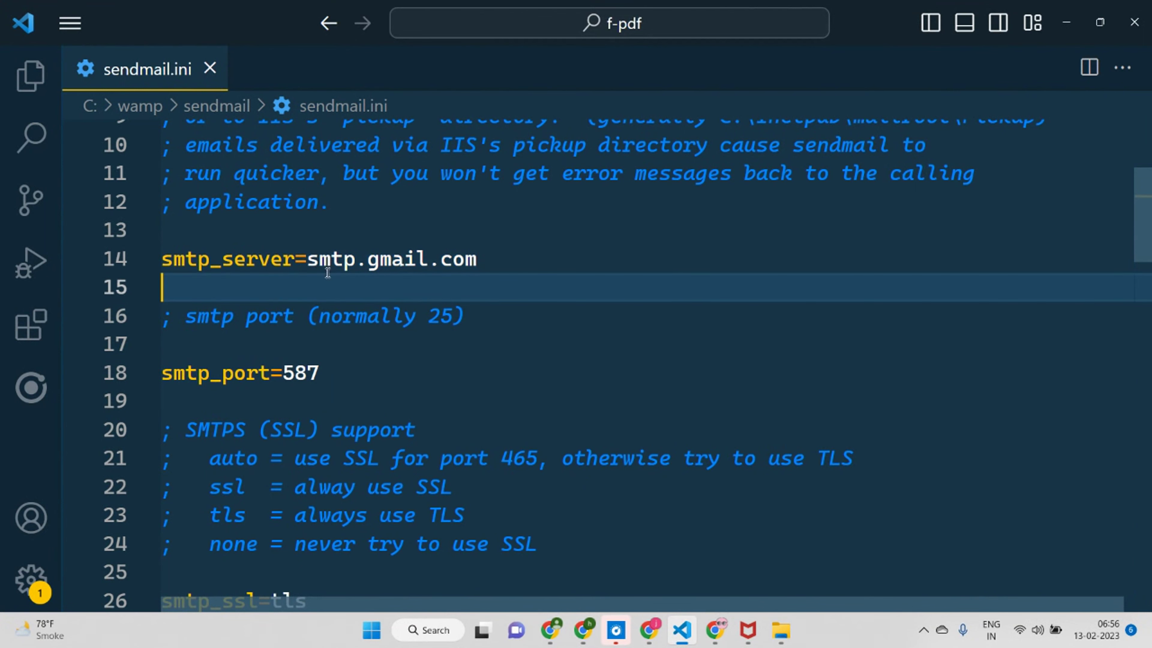
left_click_drag(308, 260, 356, 262)
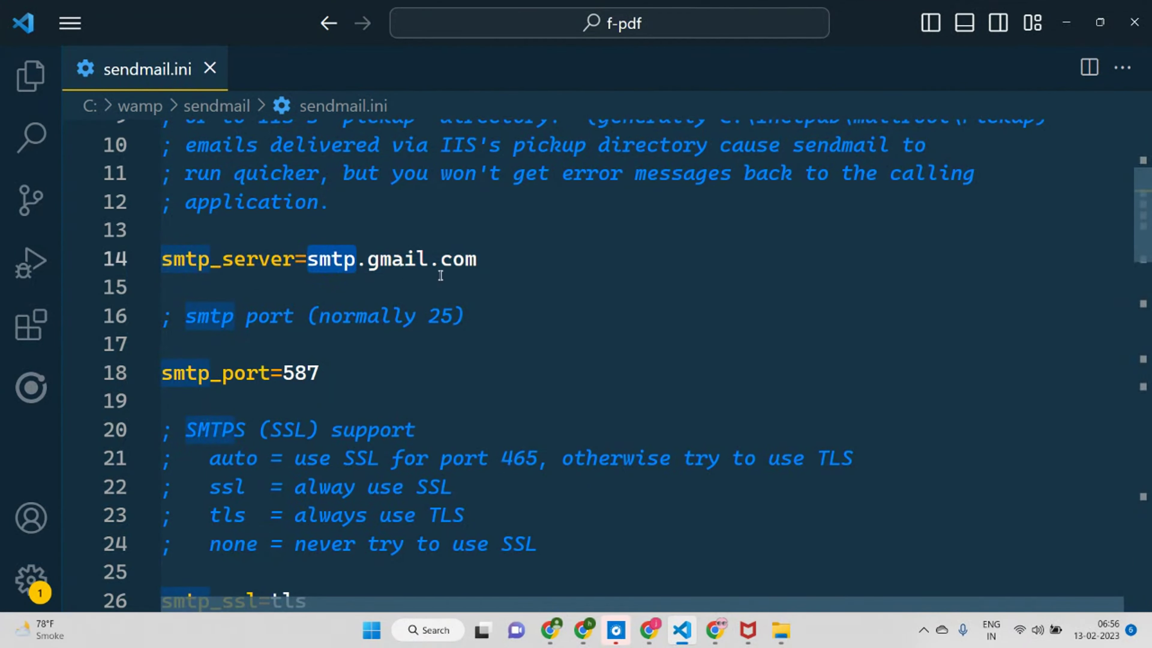
left_click_drag(484, 263, 307, 251)
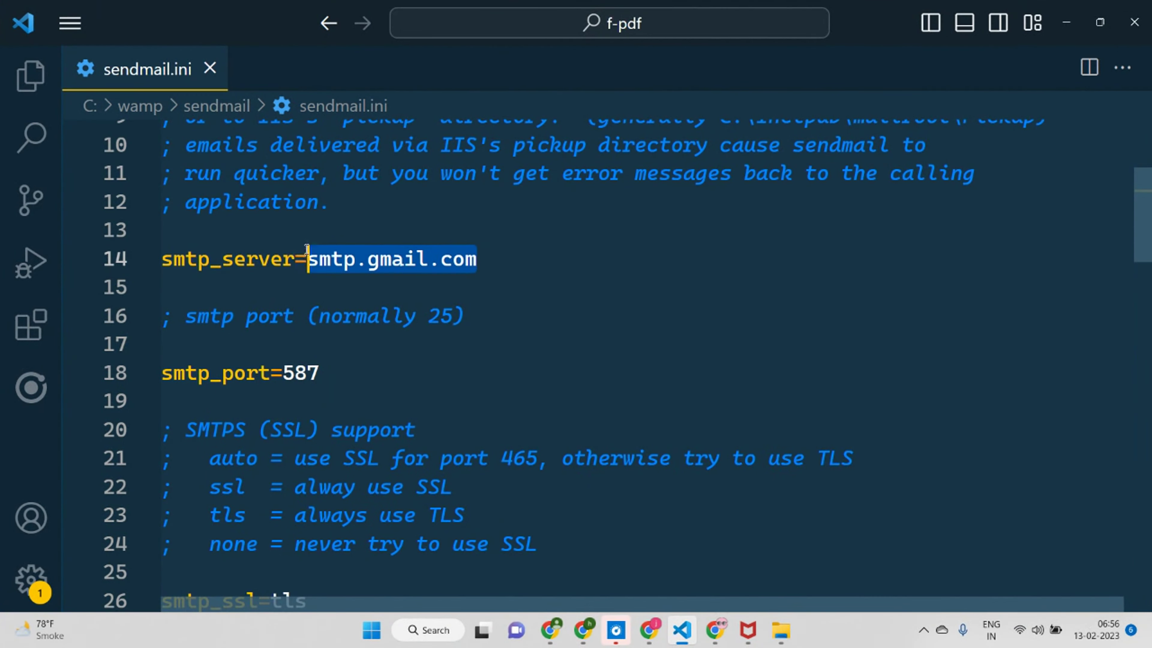
Step: Comment out the smtp_server line with a semicolon and uncomment it again
left_click(164, 259)
type(";")
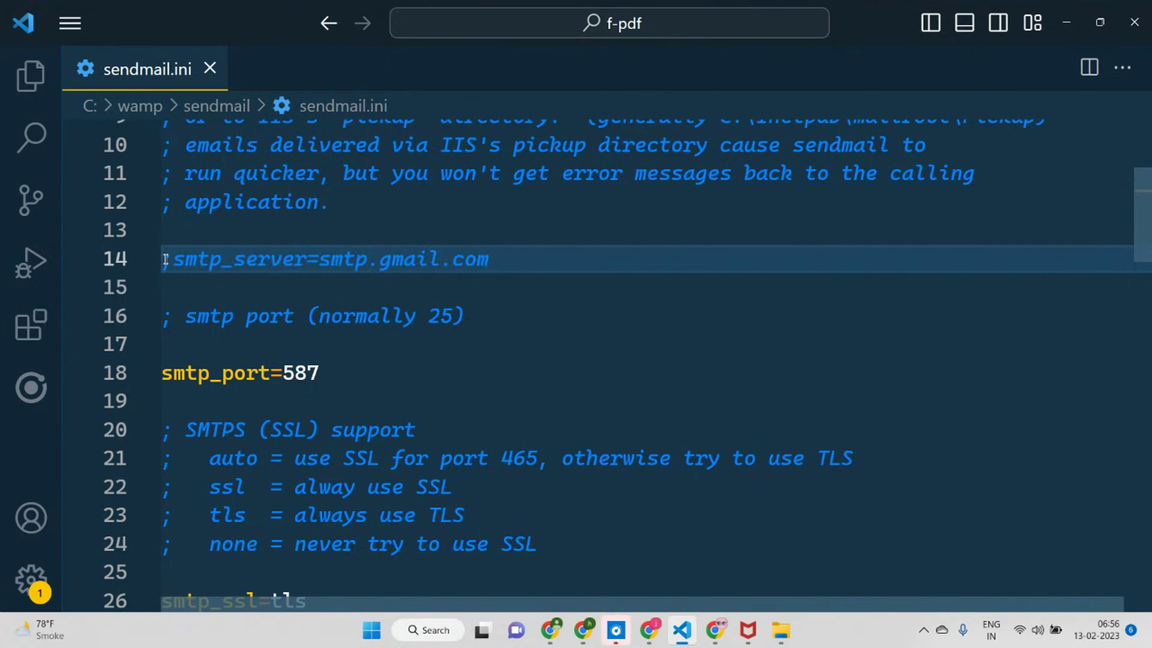
key("BackSpace")
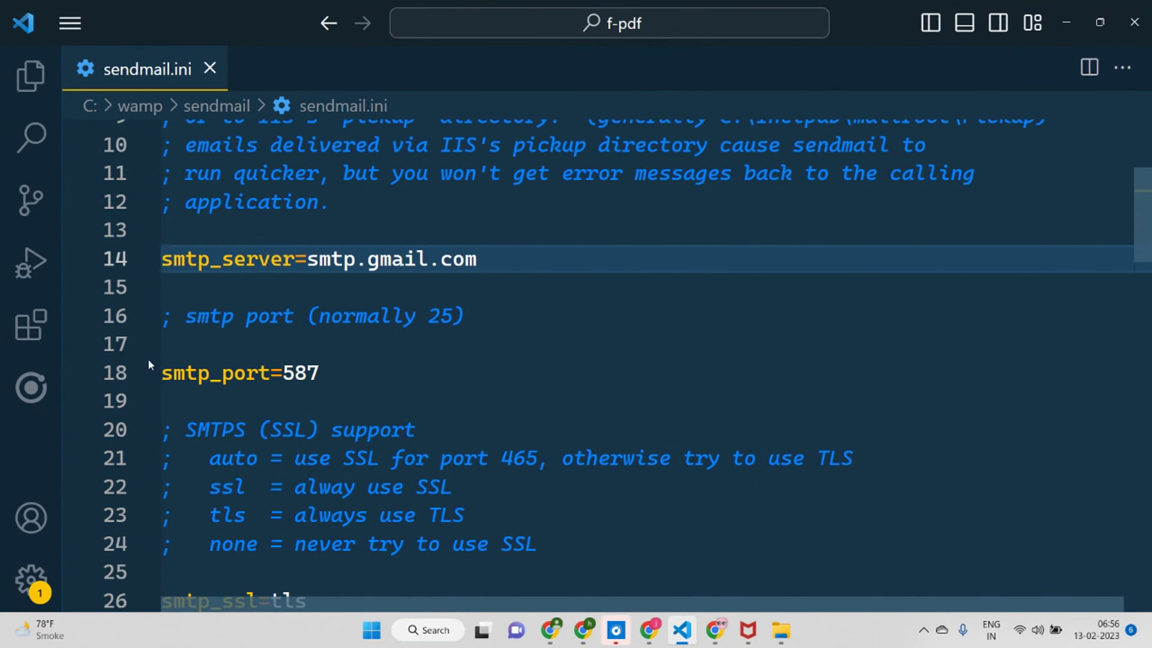
Step: Comment out the smtp_port line with a semicolon, uncomment it again and select its port value
scroll(212, 314, "down", 1)
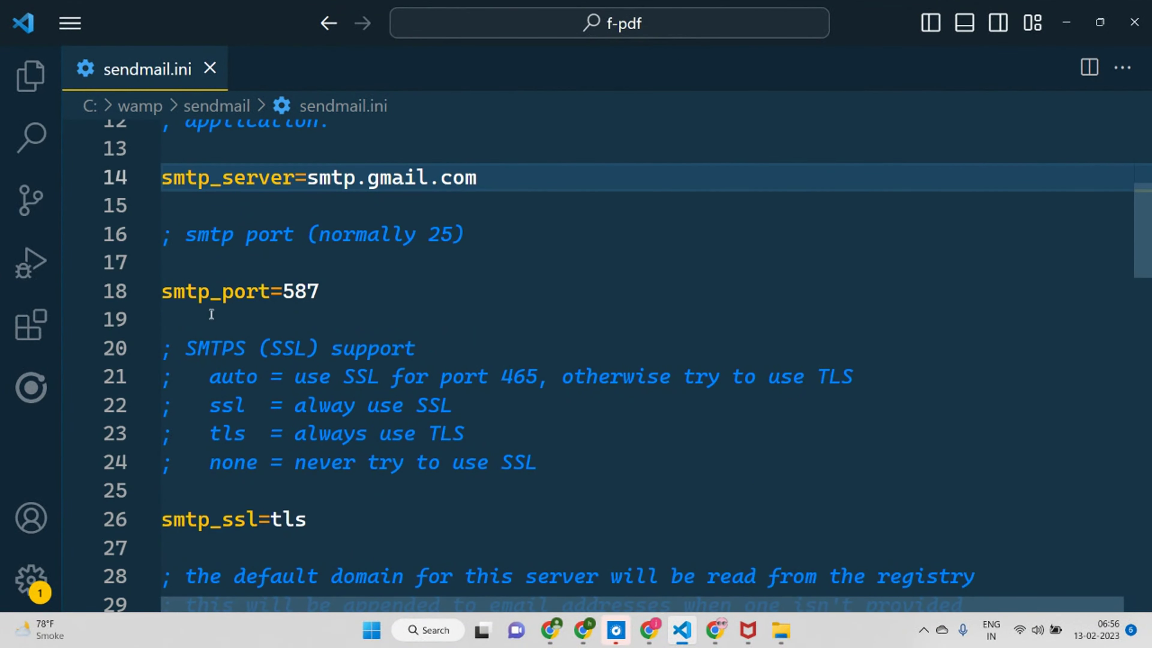
left_click(164, 291)
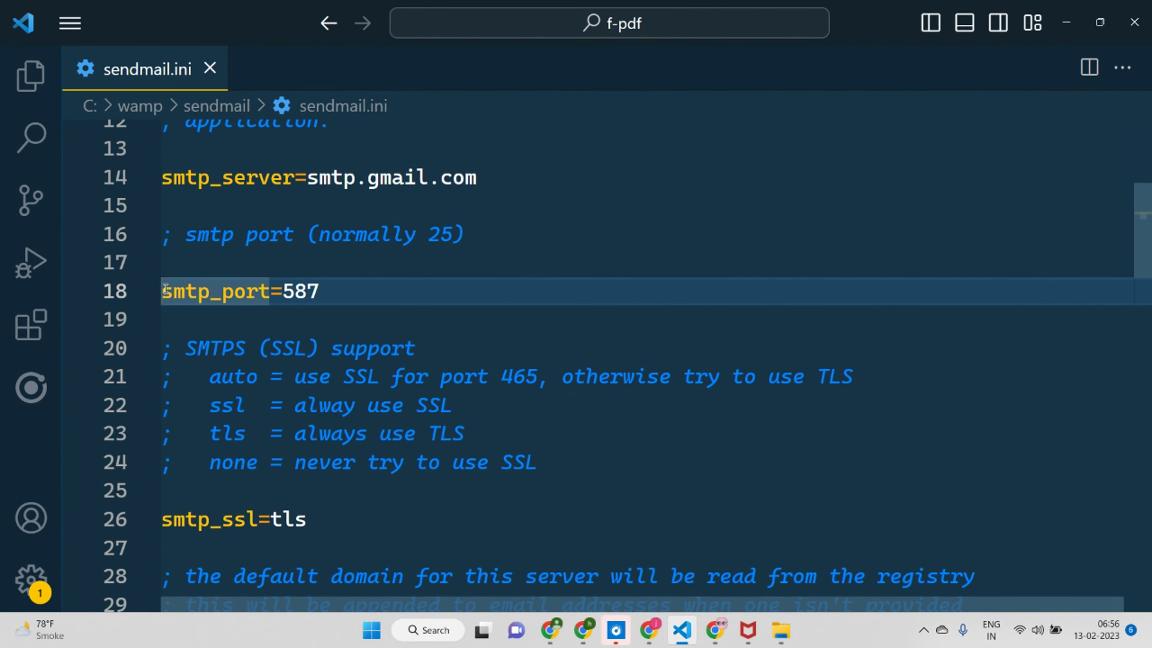
type(";")
key("BackSpace")
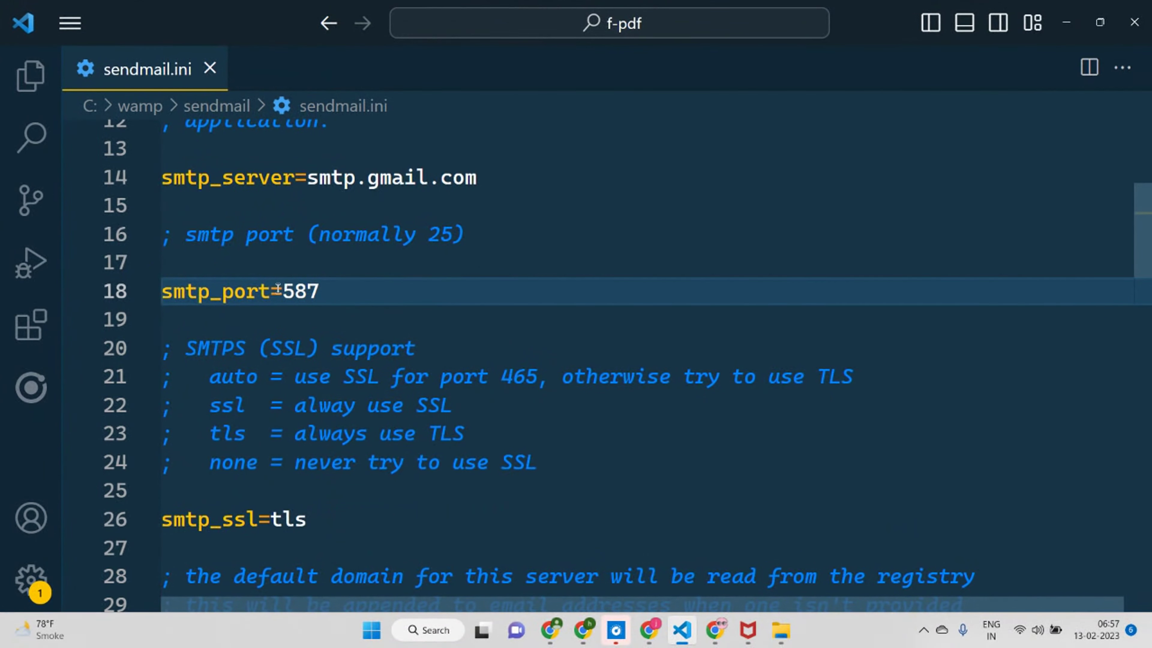
double_click(287, 290)
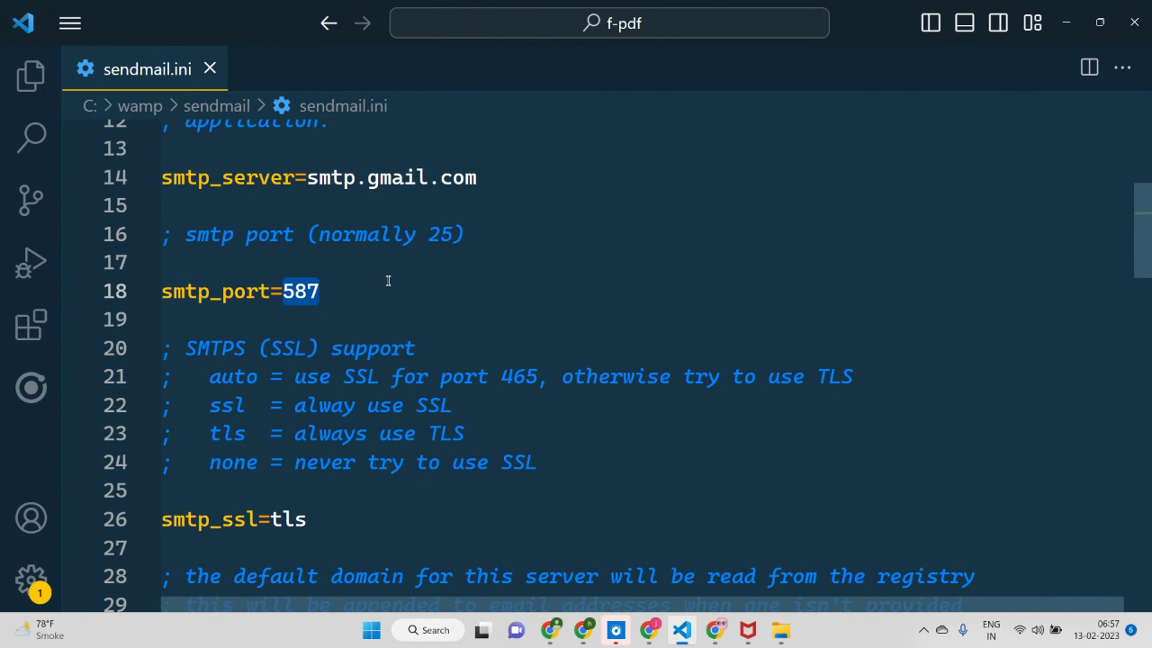
Step: Comment out the smtp_ssl line, uncomment it again and check its value
scroll(389, 291, "down", 1)
scroll(345, 336, "down", 1)
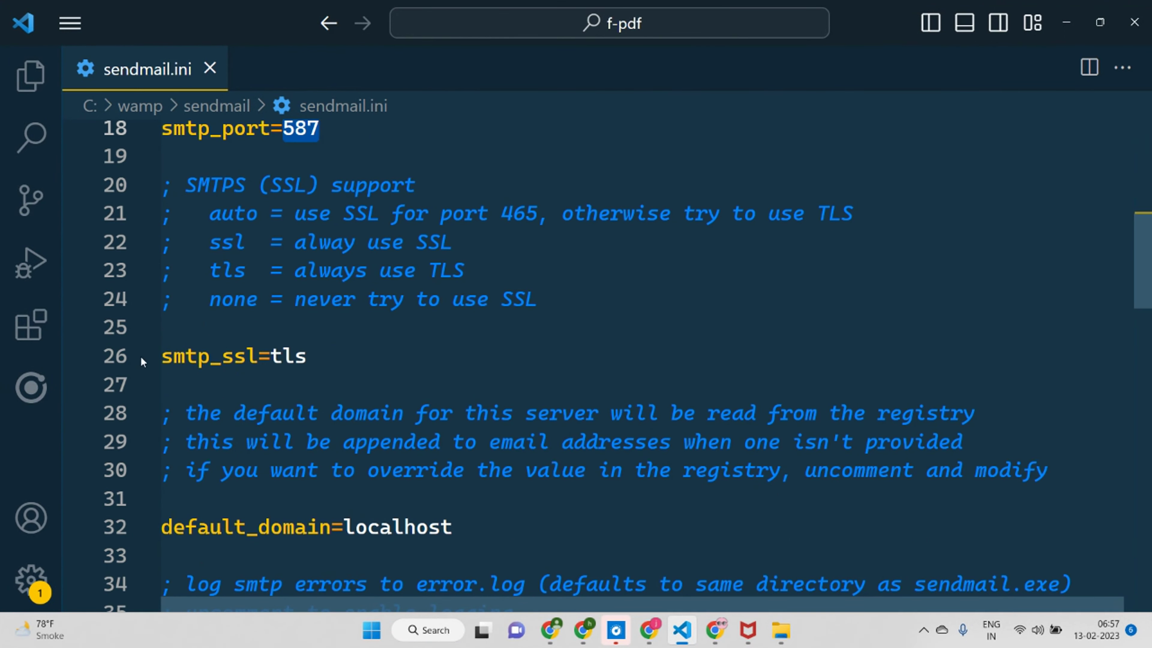
left_click(172, 360)
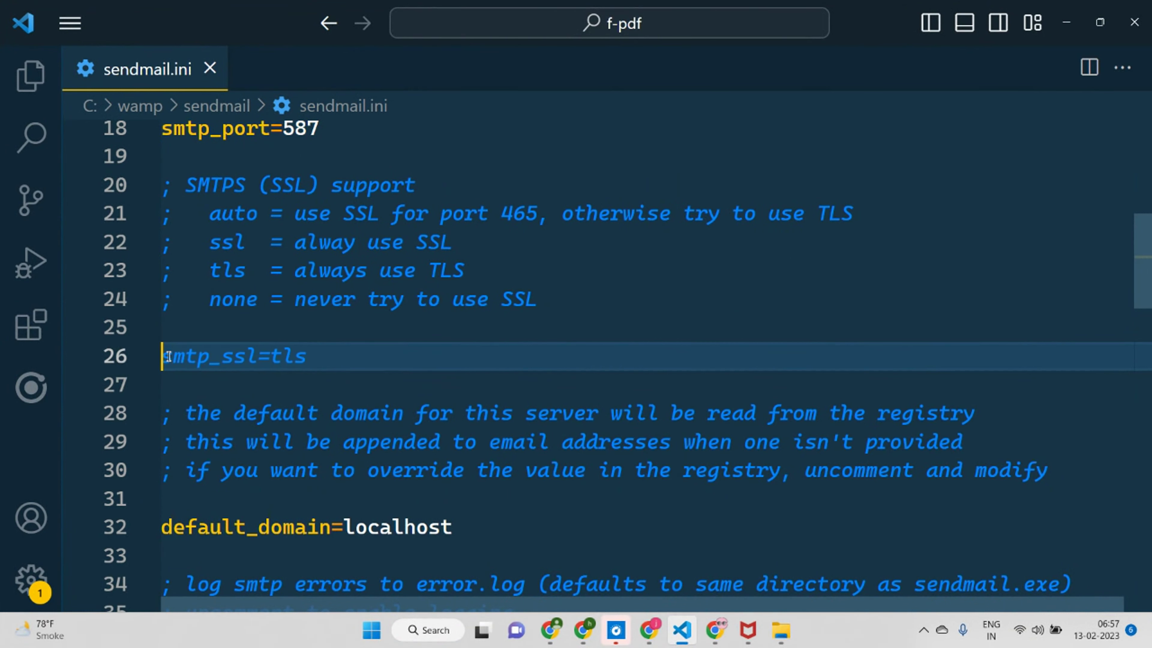
double_click(273, 359)
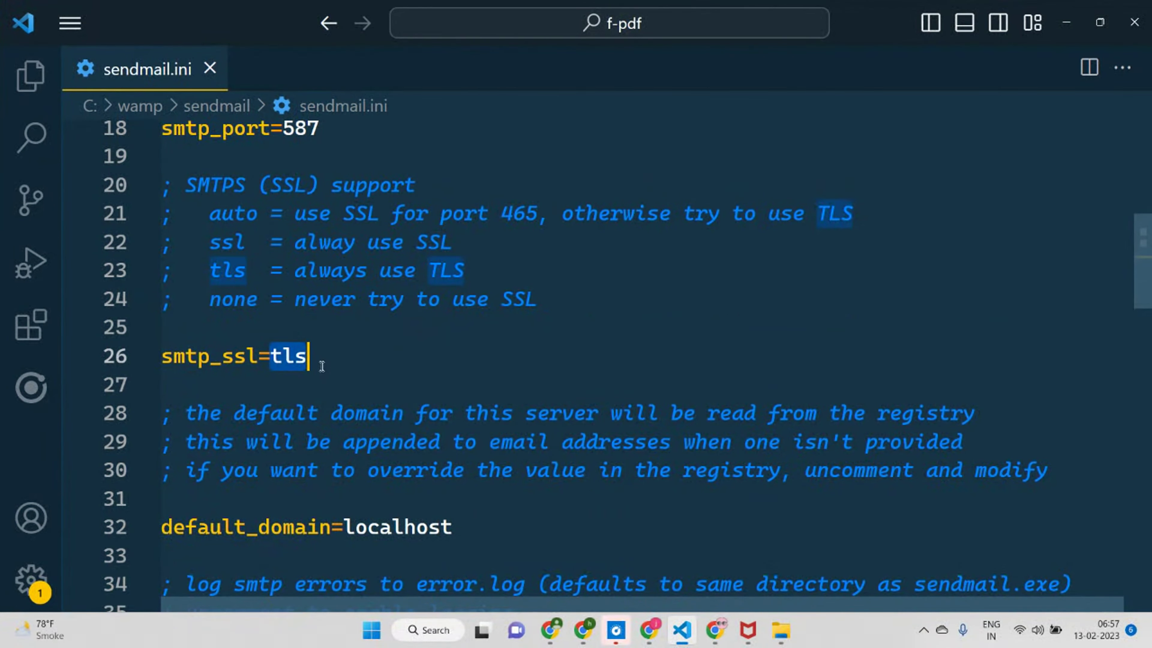
left_click(333, 362)
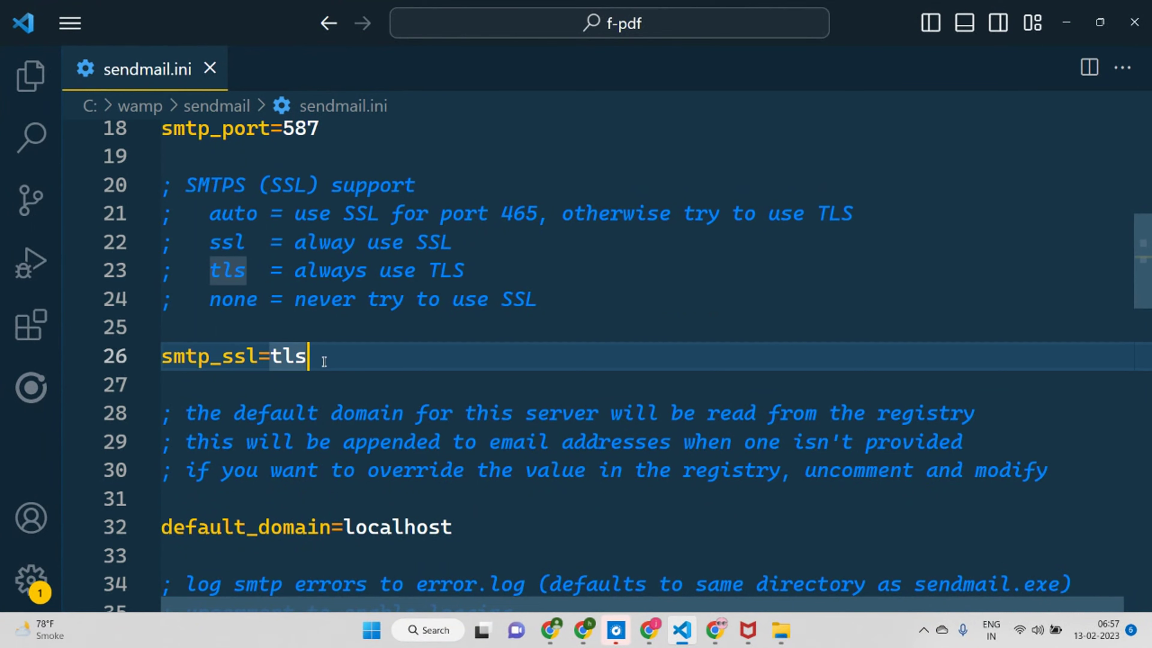
Step: Comment out the default_domain line with a semicolon, uncomment it again and select its value
scroll(335, 365, "down", 3)
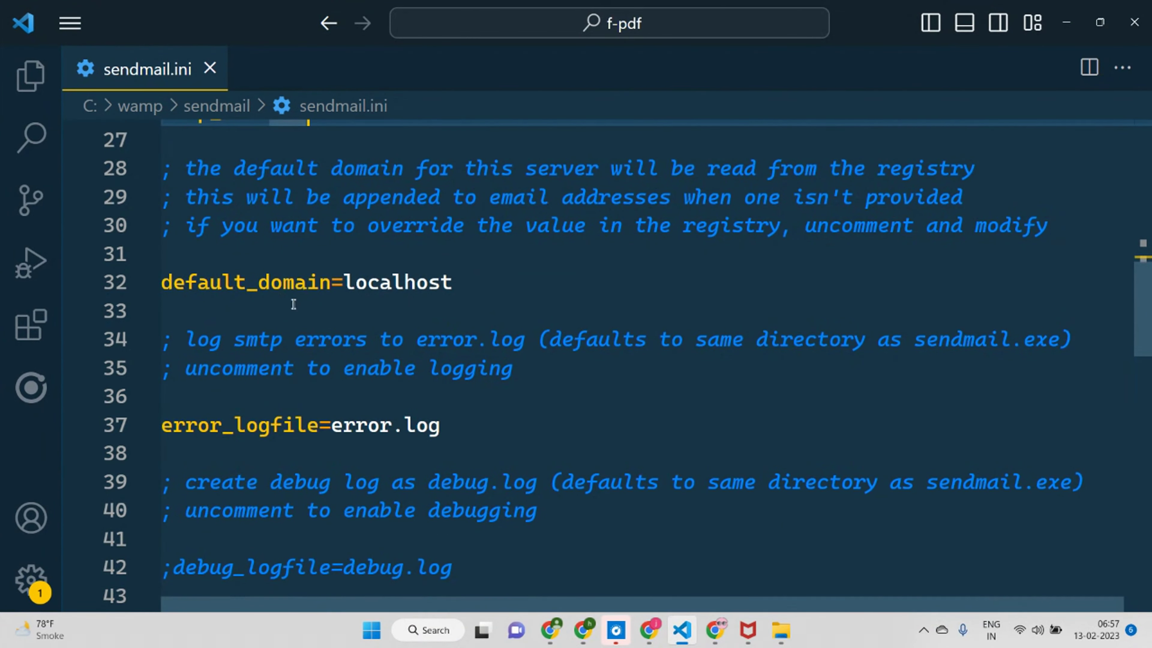
left_click(173, 282)
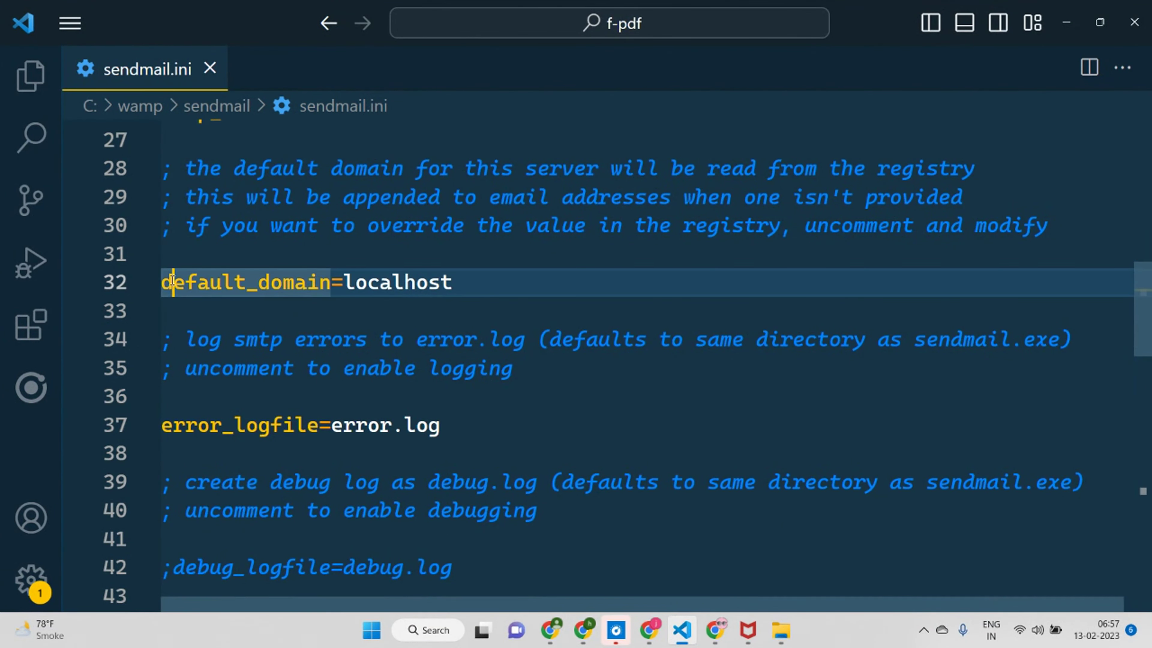
type(";")
key("BackSpace")
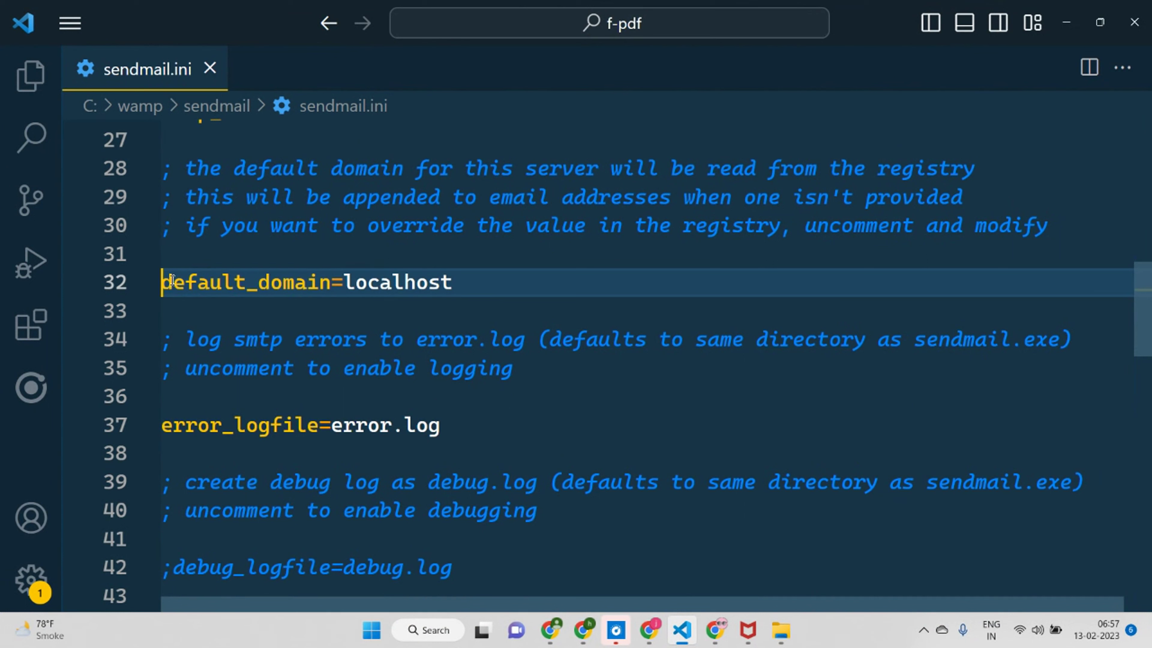
left_click_drag(347, 281, 470, 281)
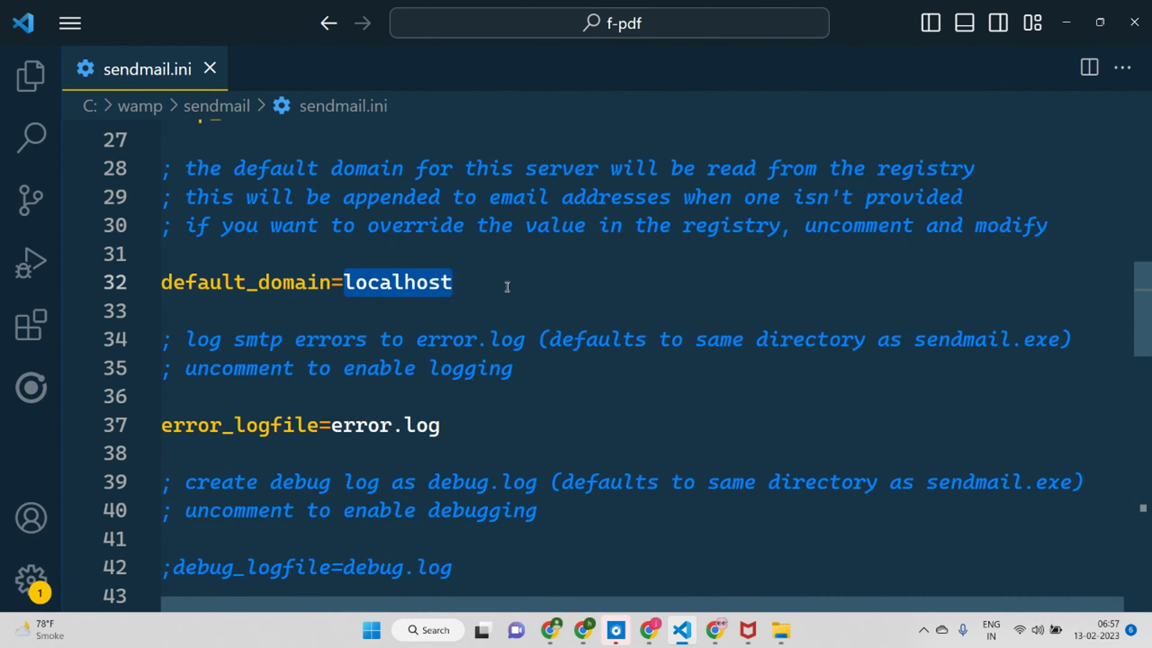
Step: Recheck the error_logfile, default_domain, smtp_ssl, smtp_port and smtp_server values in sendmail.ini
left_click_drag(460, 394, 462, 426)
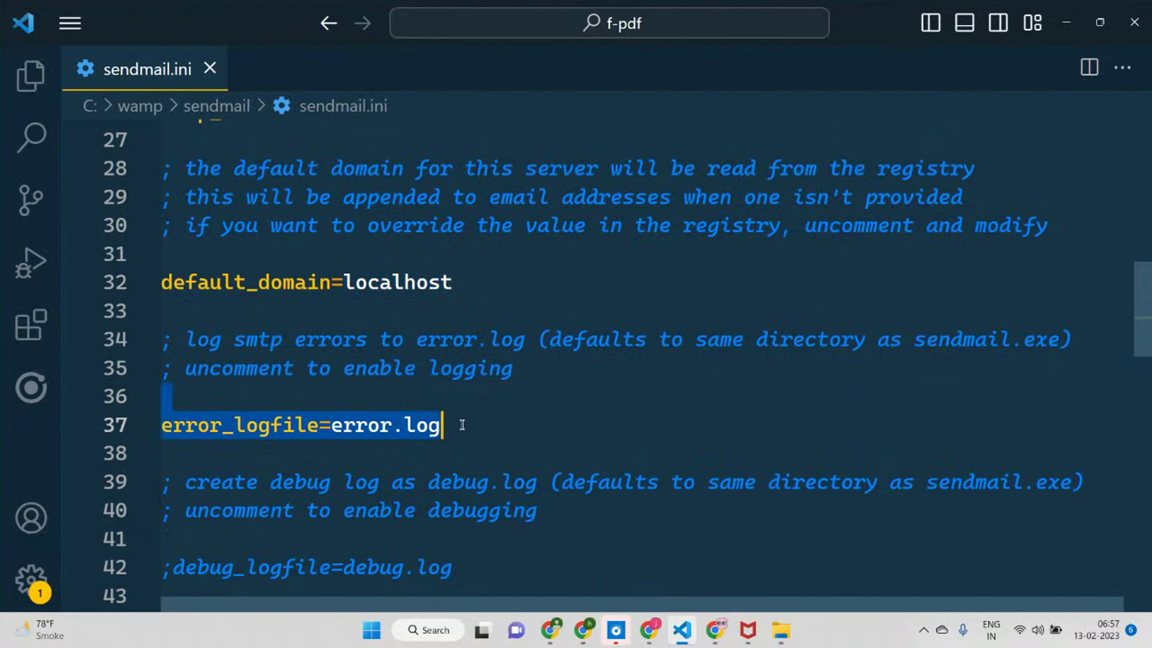
left_click(489, 428)
scroll(487, 415, "down", 2)
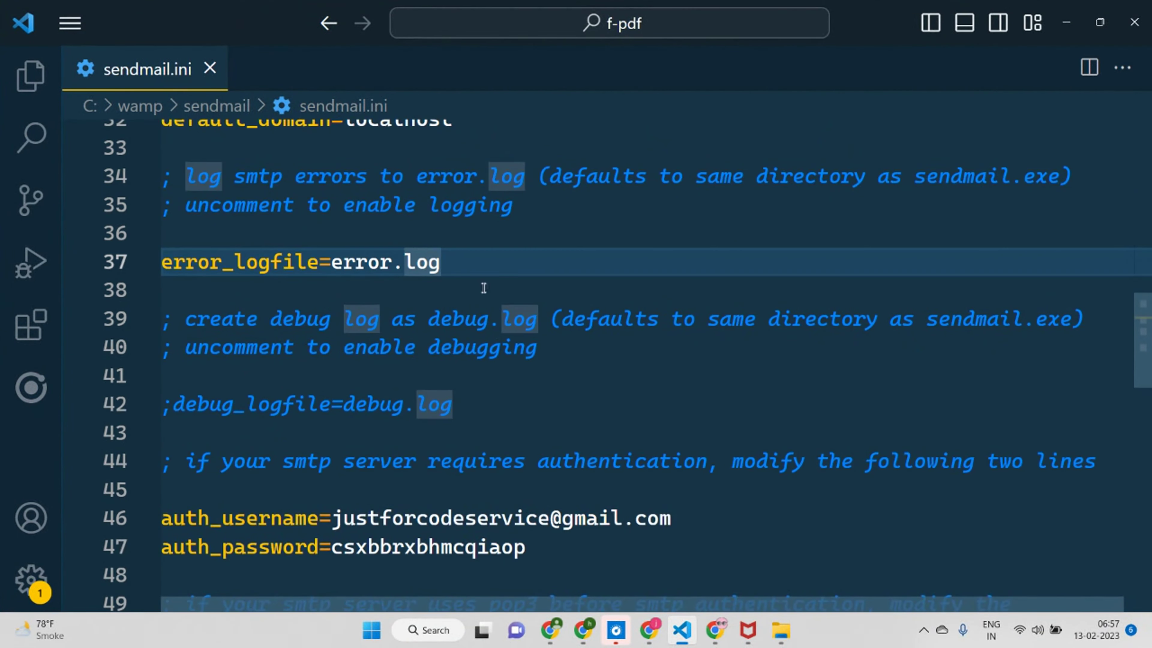
scroll(476, 309, "up", 2)
double_click(399, 283)
scroll(380, 319, "up", 3)
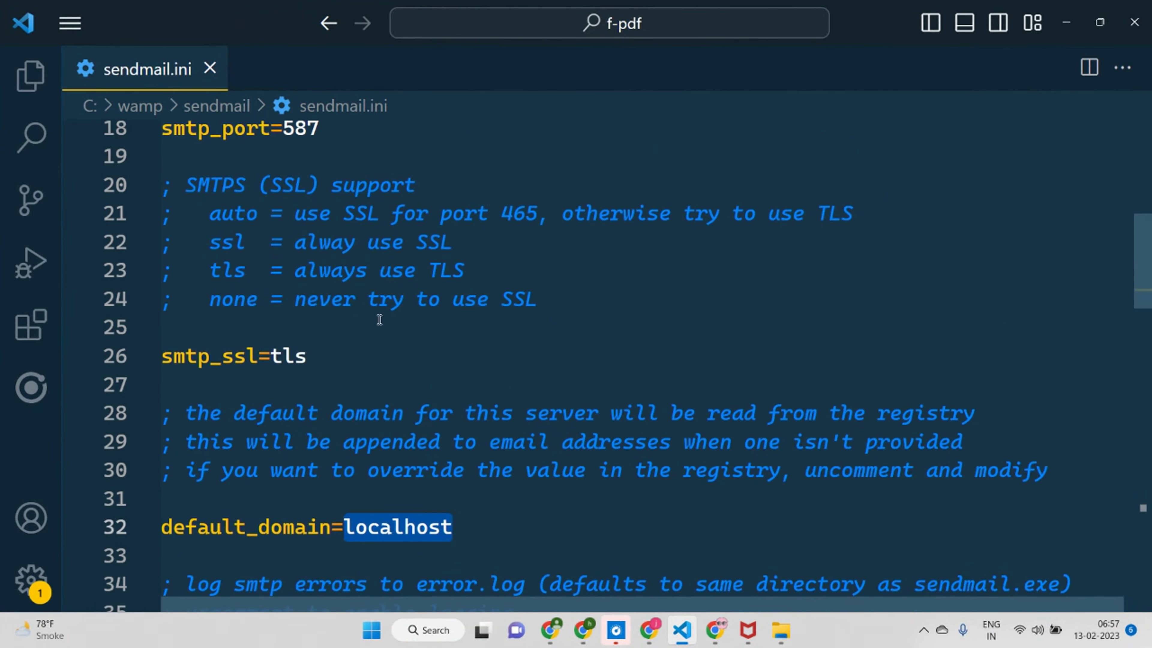
double_click(288, 356)
scroll(352, 334, "up", 3)
double_click(314, 371)
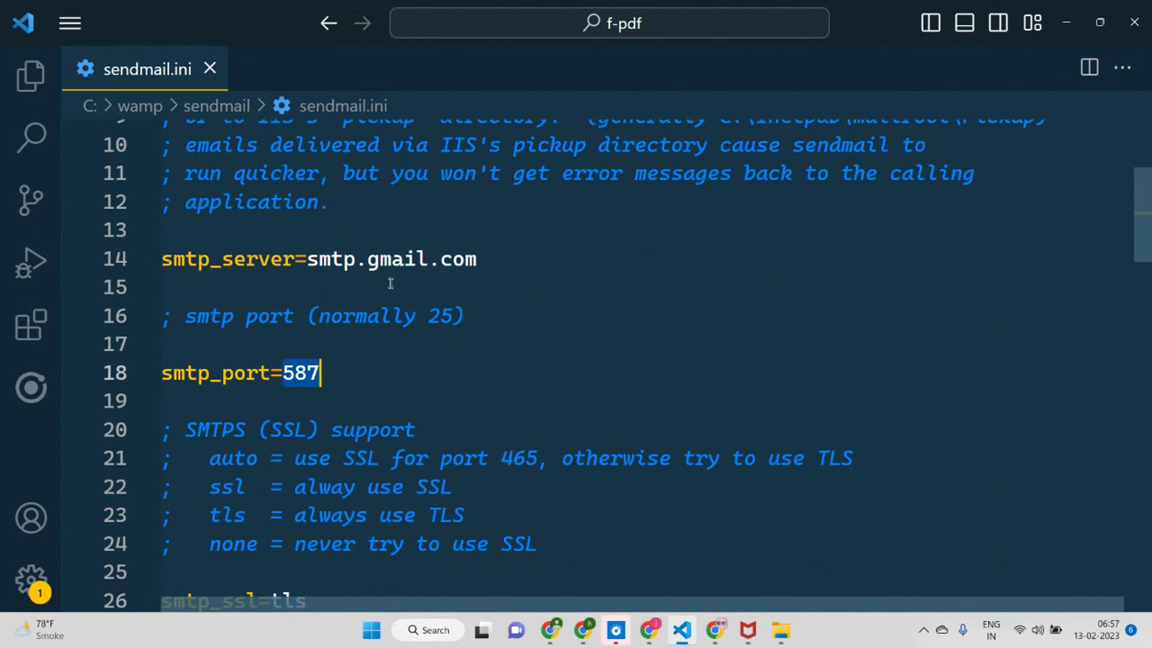
double_click(402, 258)
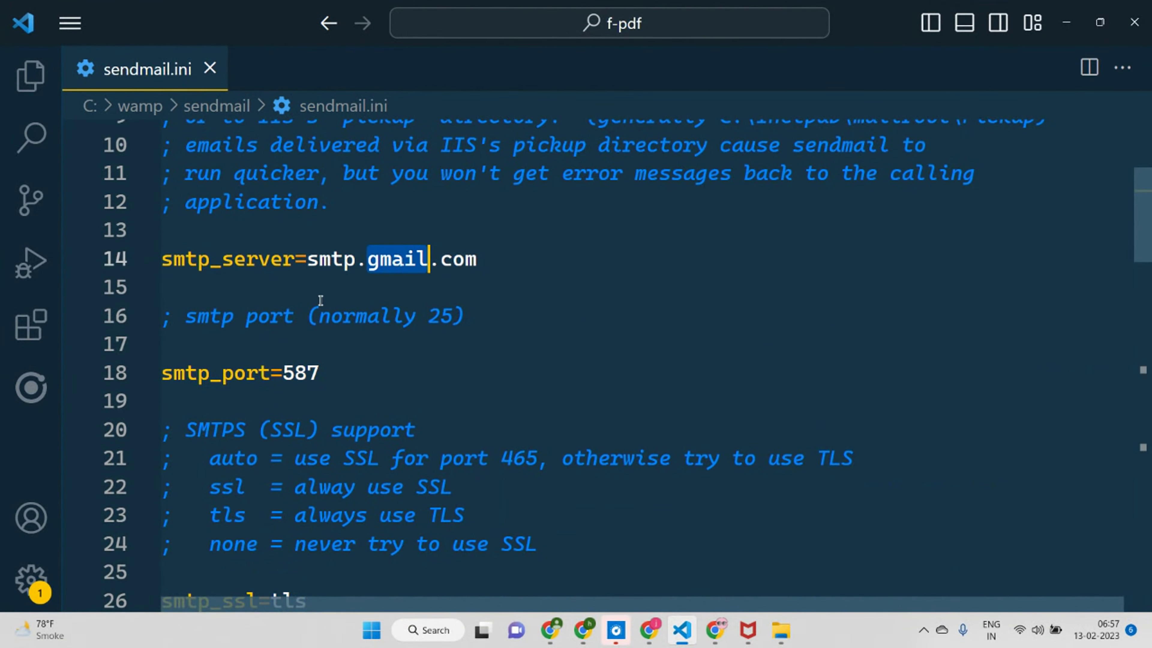
Step: Examine the auth_username and auth_password lines used for SMTP authentication
scroll(513, 415, "down", 6)
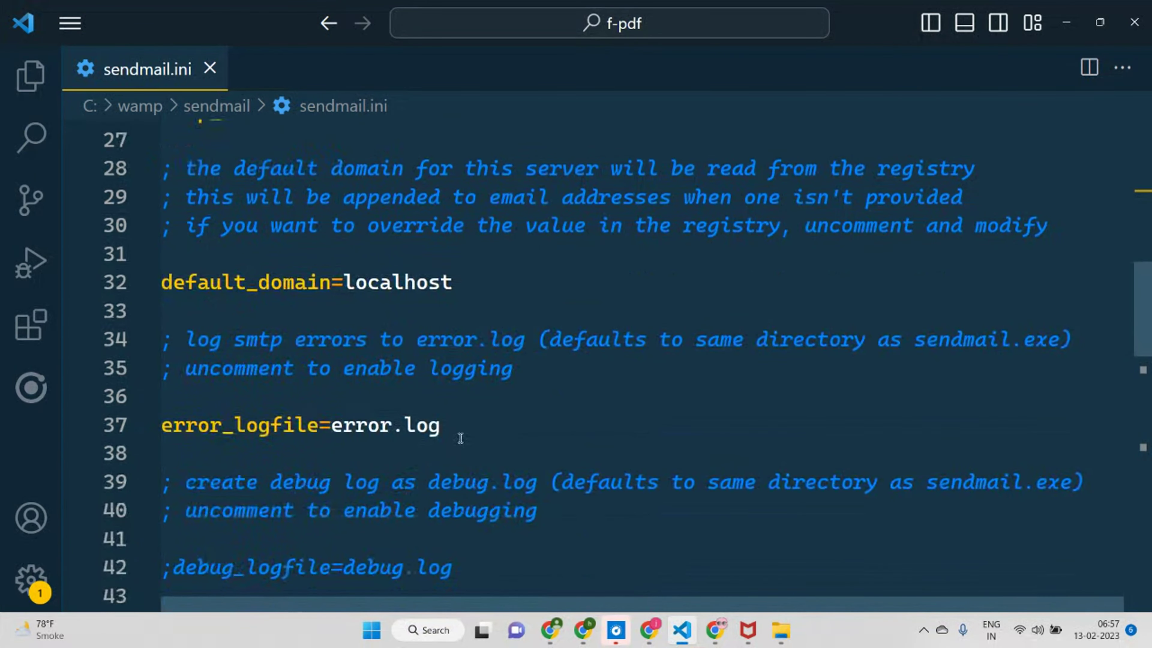
scroll(460, 438, "down", 1)
scroll(354, 398, "down", 3)
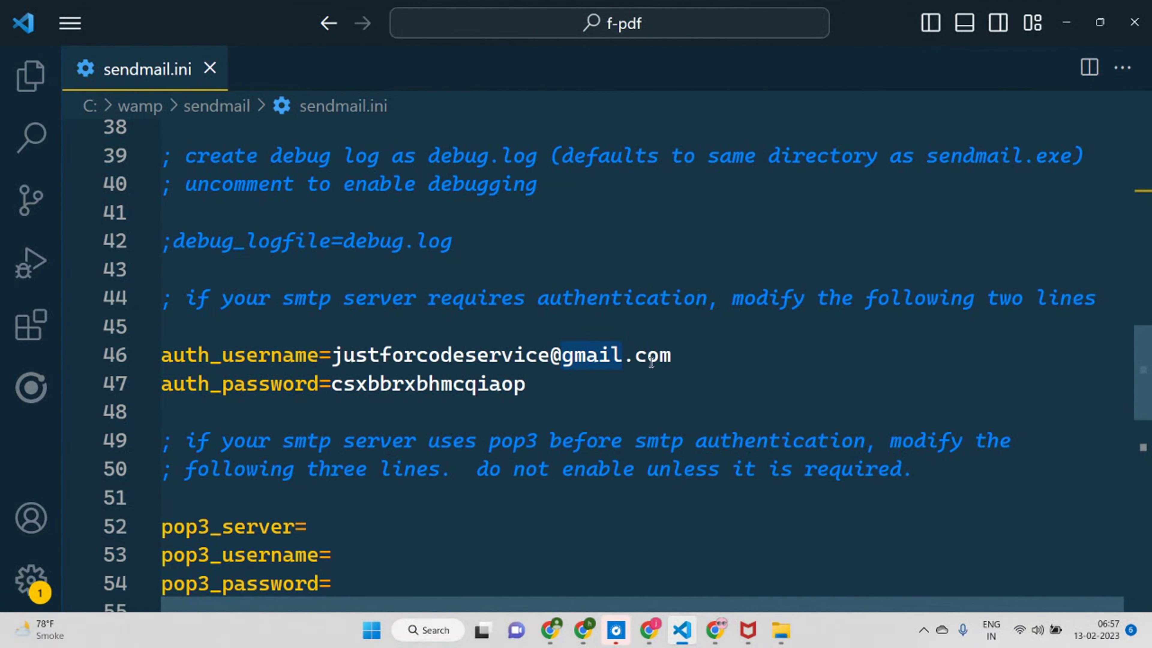
left_click(691, 359)
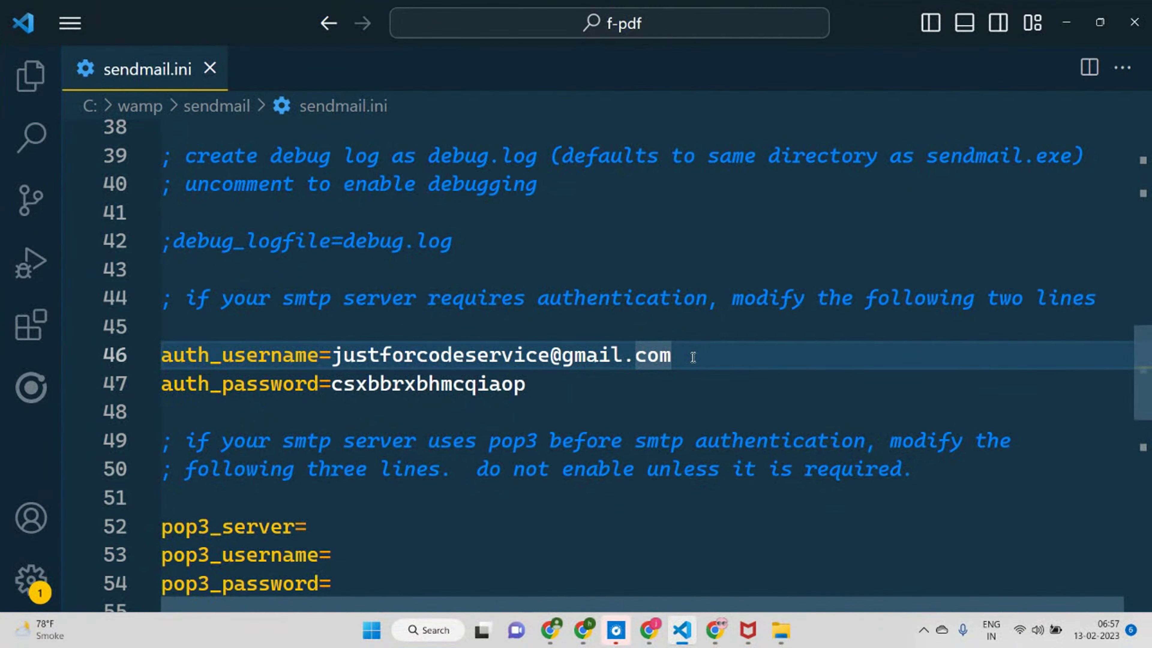
left_click_drag(334, 384, 550, 385)
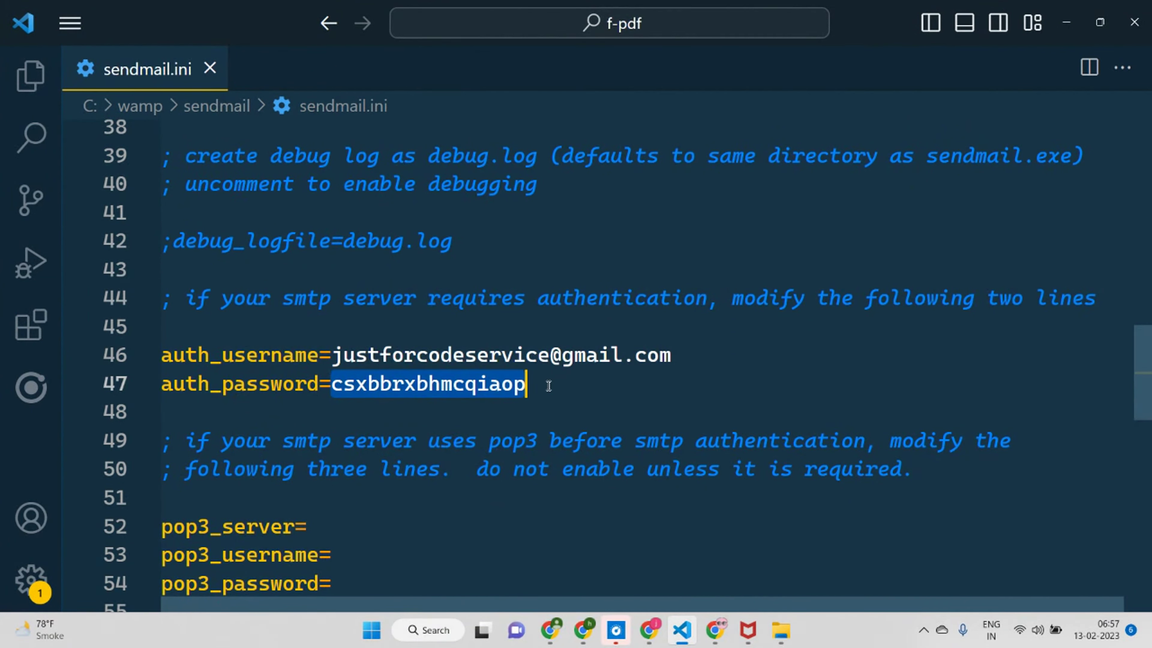
left_click(550, 386)
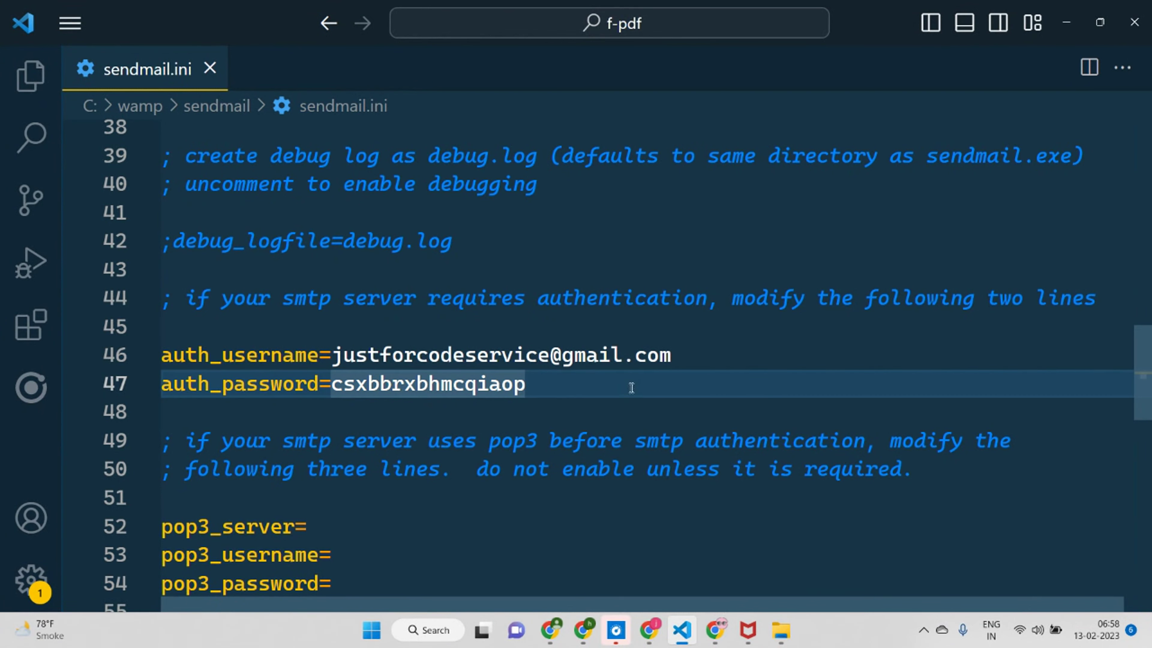
Step: Switch to Chrome, open Gmail in a new tab and go to the Google Account's Security settings for signing in to Google
left_click(653, 631)
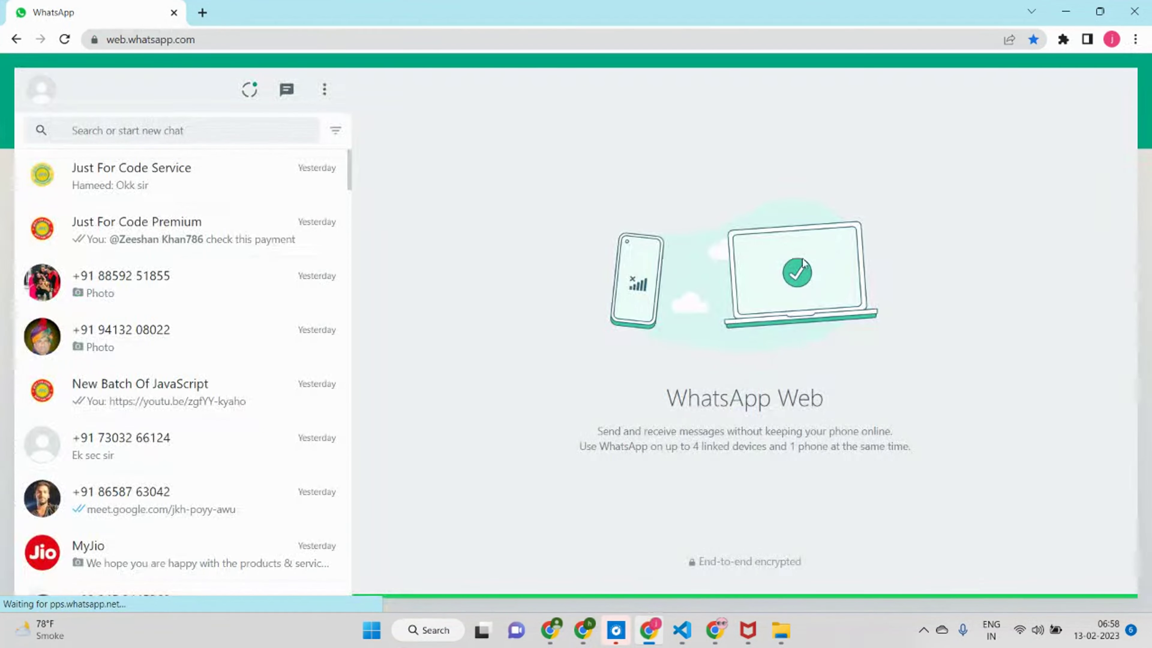
left_click(203, 13)
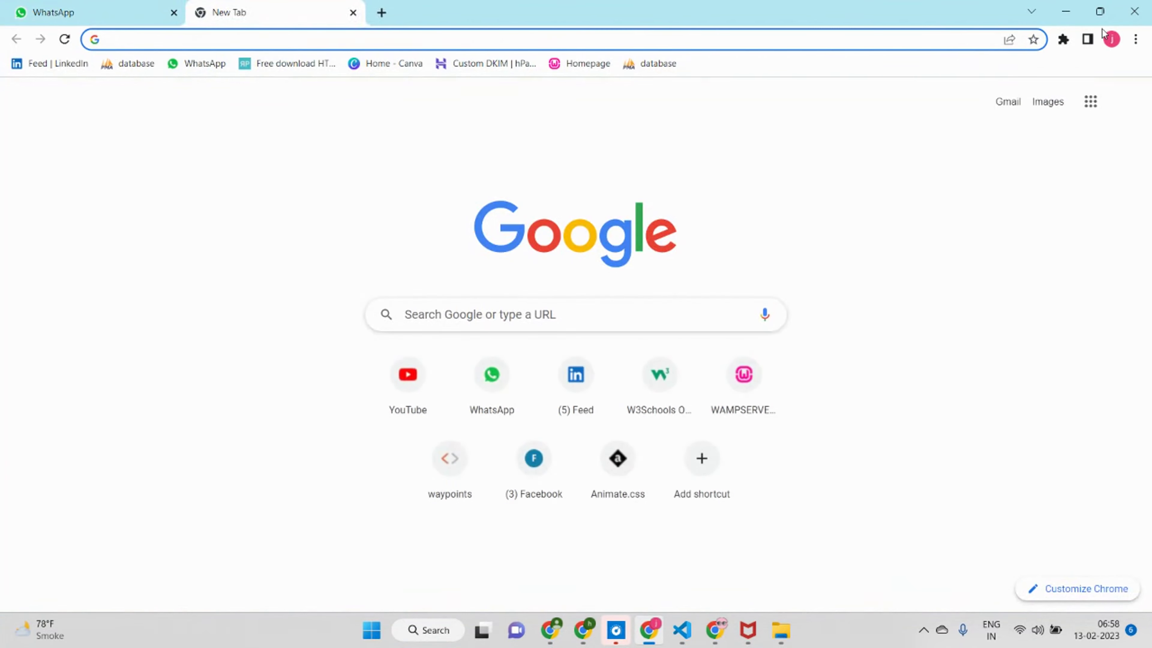
left_click(1007, 102)
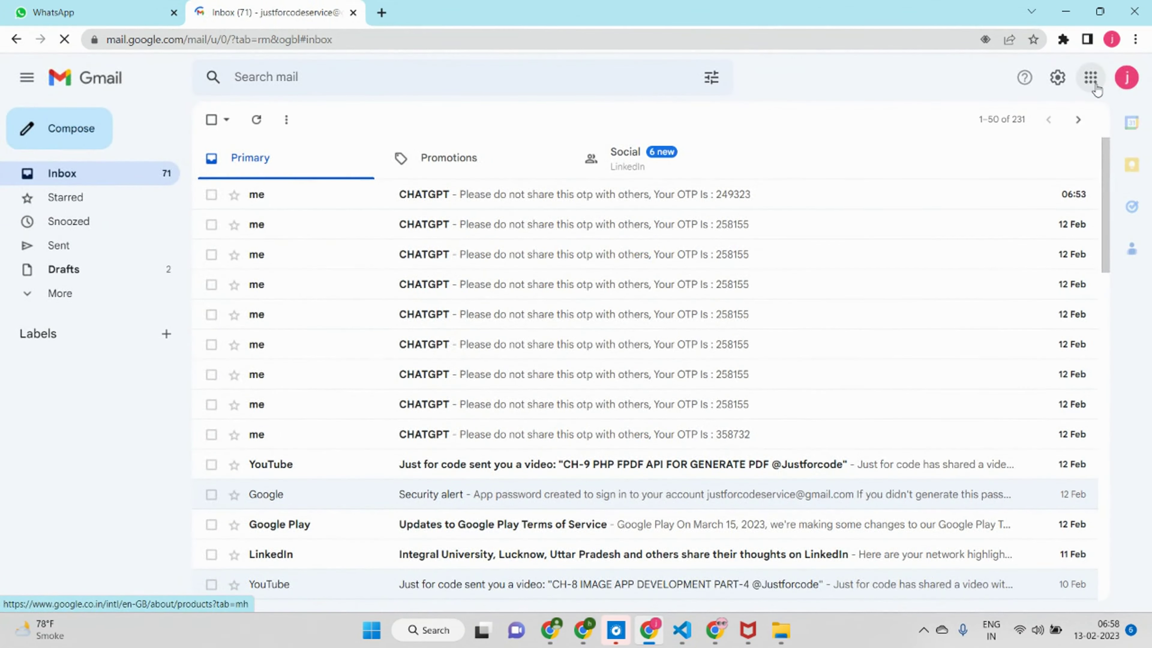
left_click(1124, 79)
left_click(1016, 244)
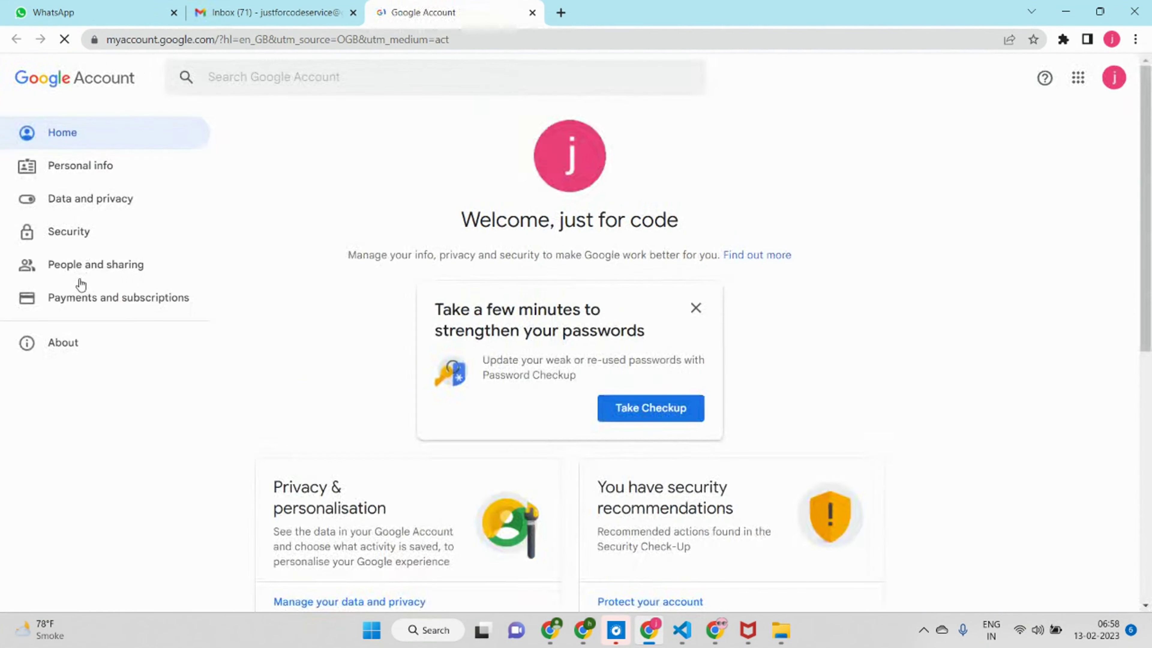
left_click(77, 233)
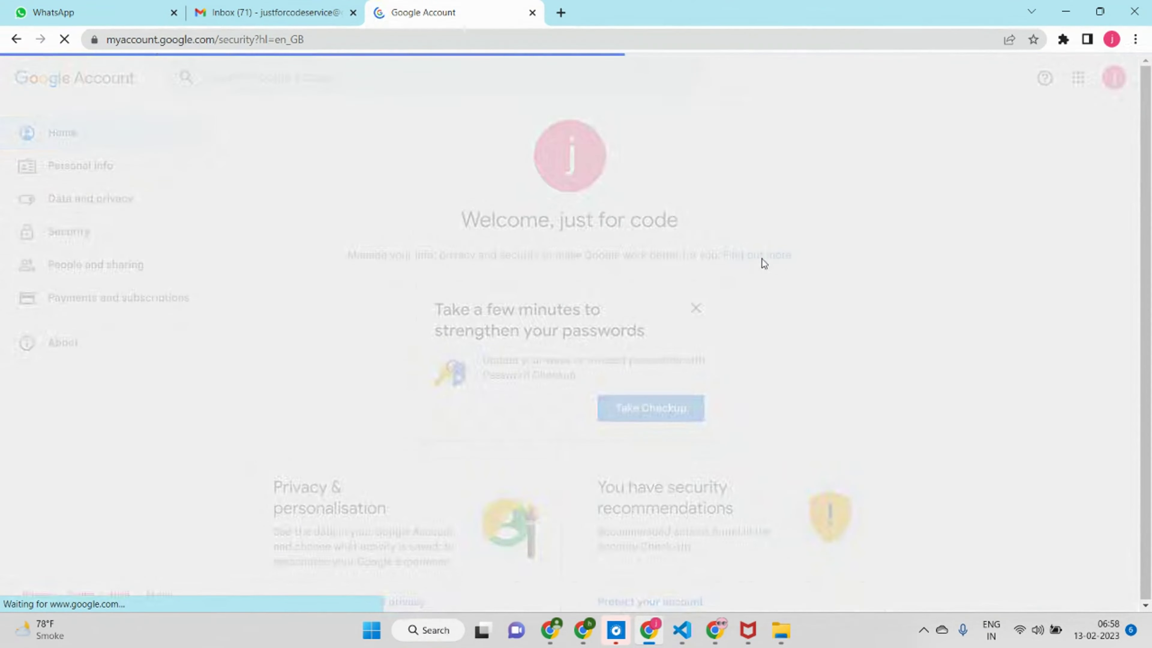
scroll(562, 319, "down", 5)
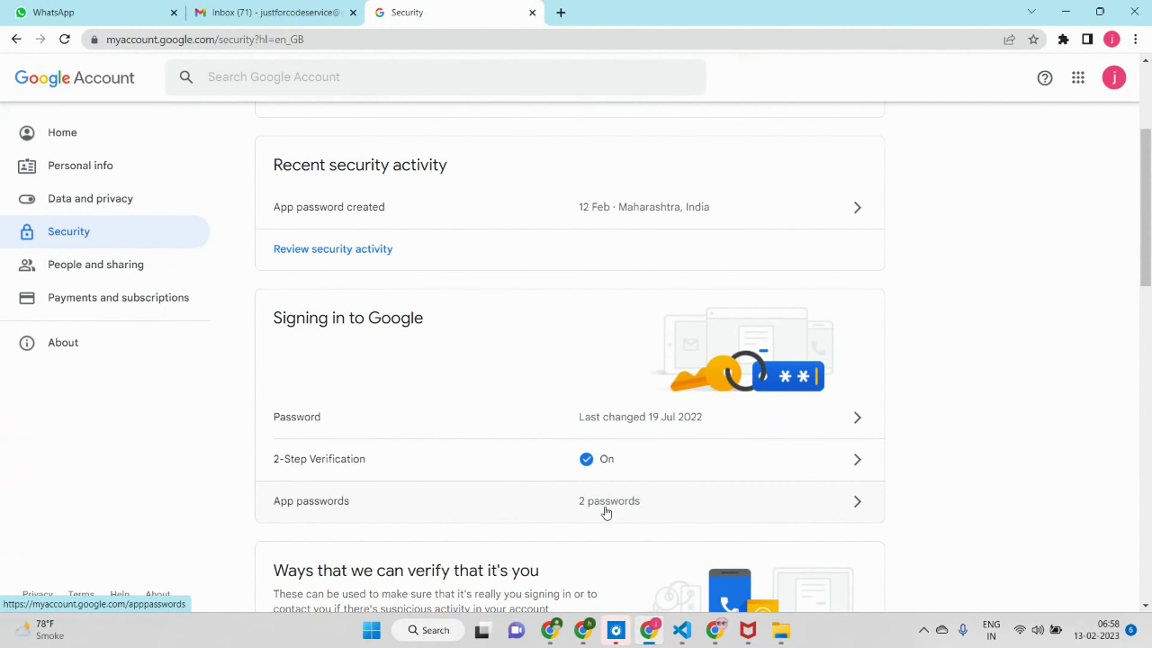
Step: In the other Chrome profile, open the second Google Account's Security settings through Gmail and check its 2-Step Verification setting
left_click(585, 630)
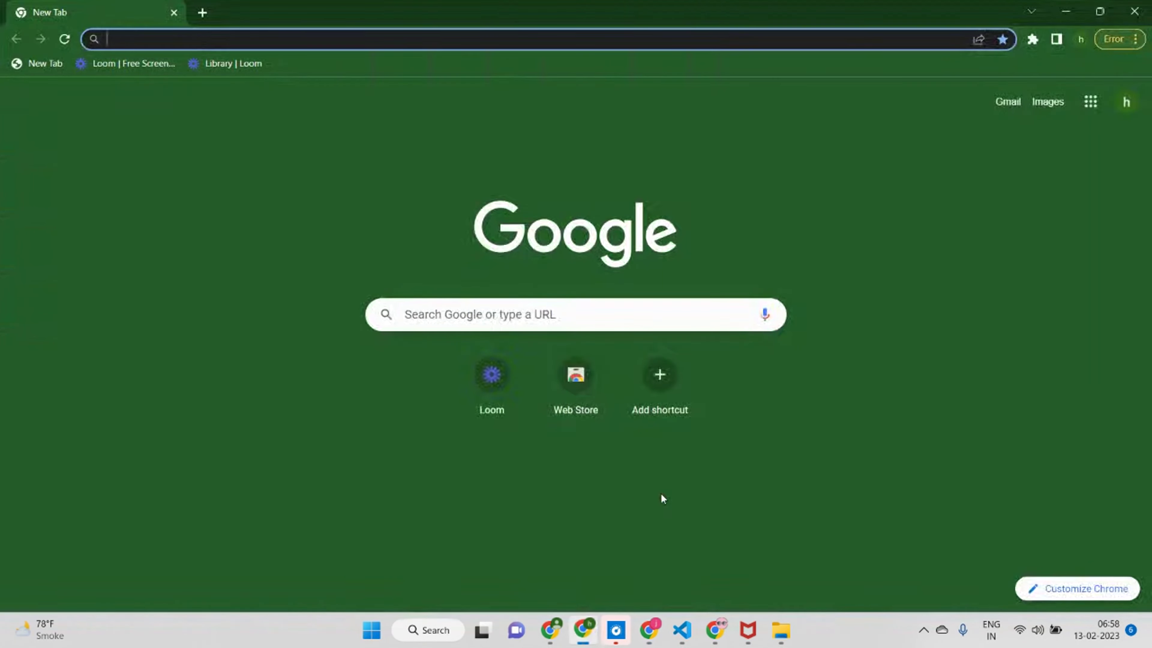
left_click(1007, 113)
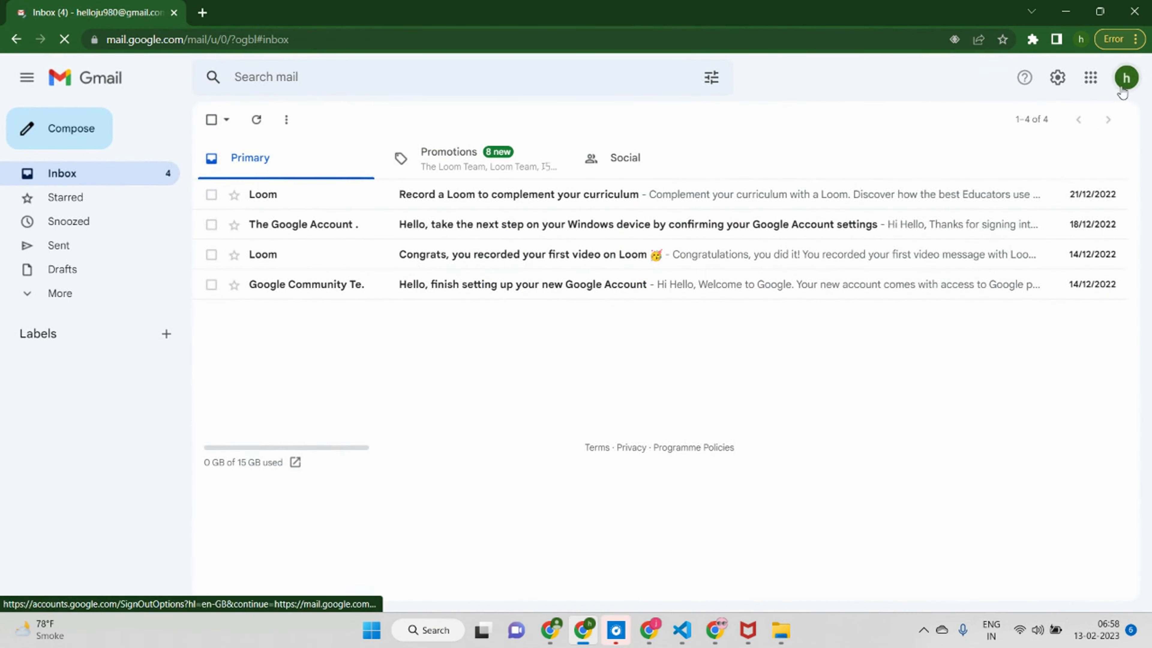
left_click(1001, 186)
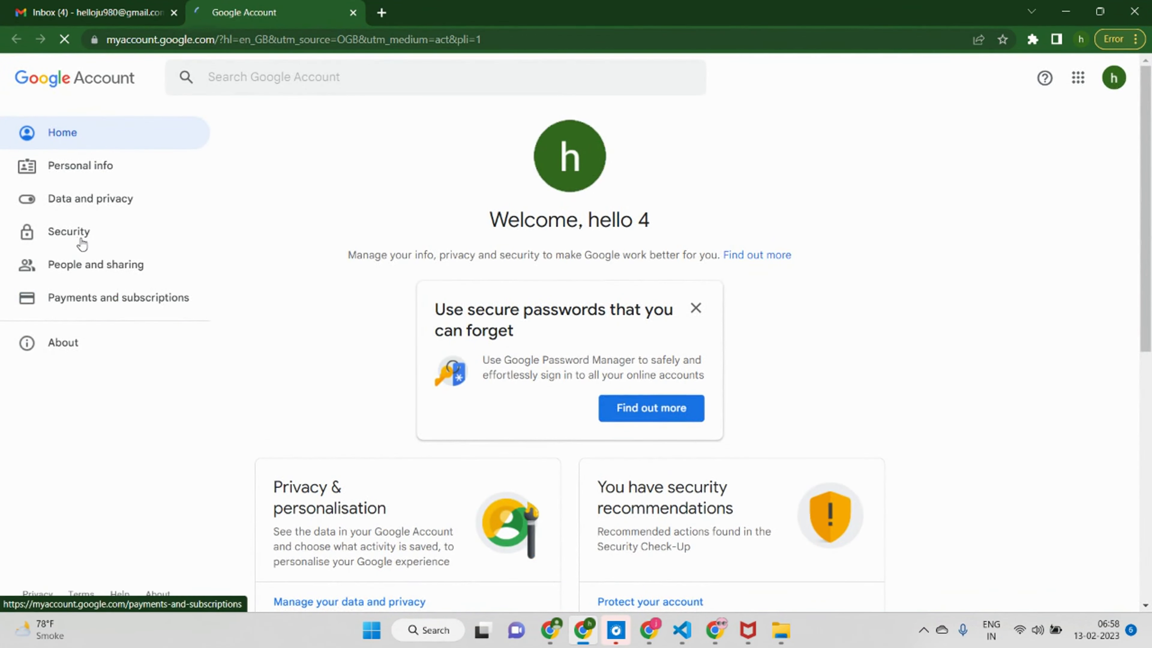
left_click(78, 240)
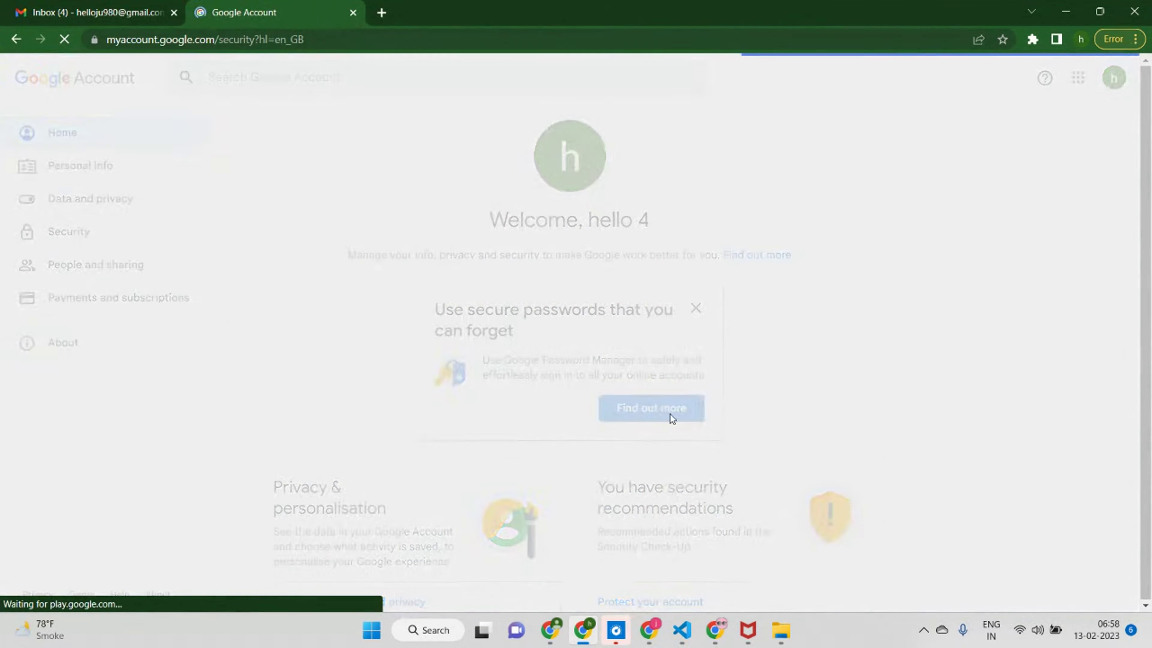
scroll(659, 417, "down", 4)
scroll(644, 419, "down", 3)
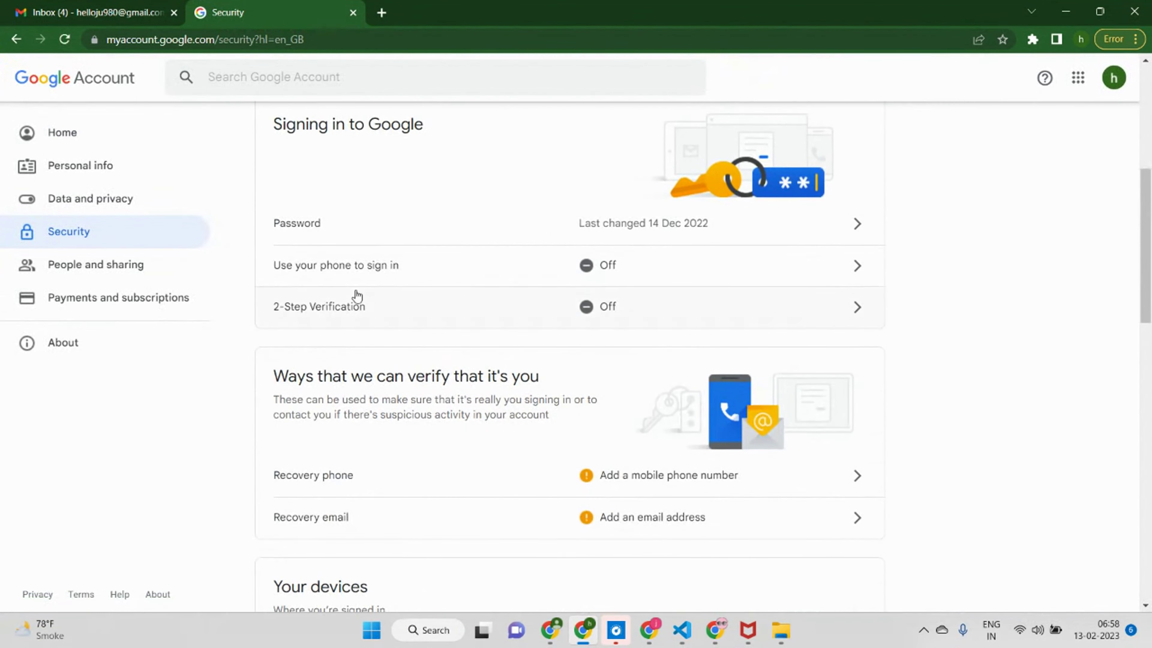
scroll(290, 303, "up", 3)
left_click(304, 422)
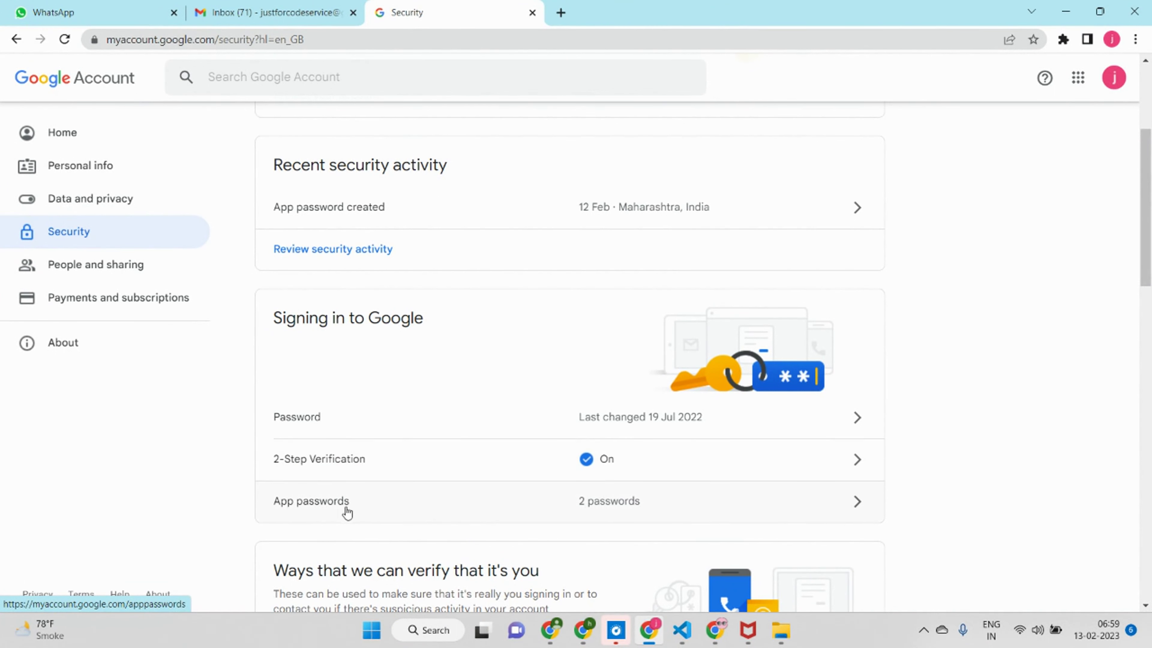
Step: Open App passwords for the first Google Account and verify with the account password
left_click(862, 508)
left_click(499, 346)
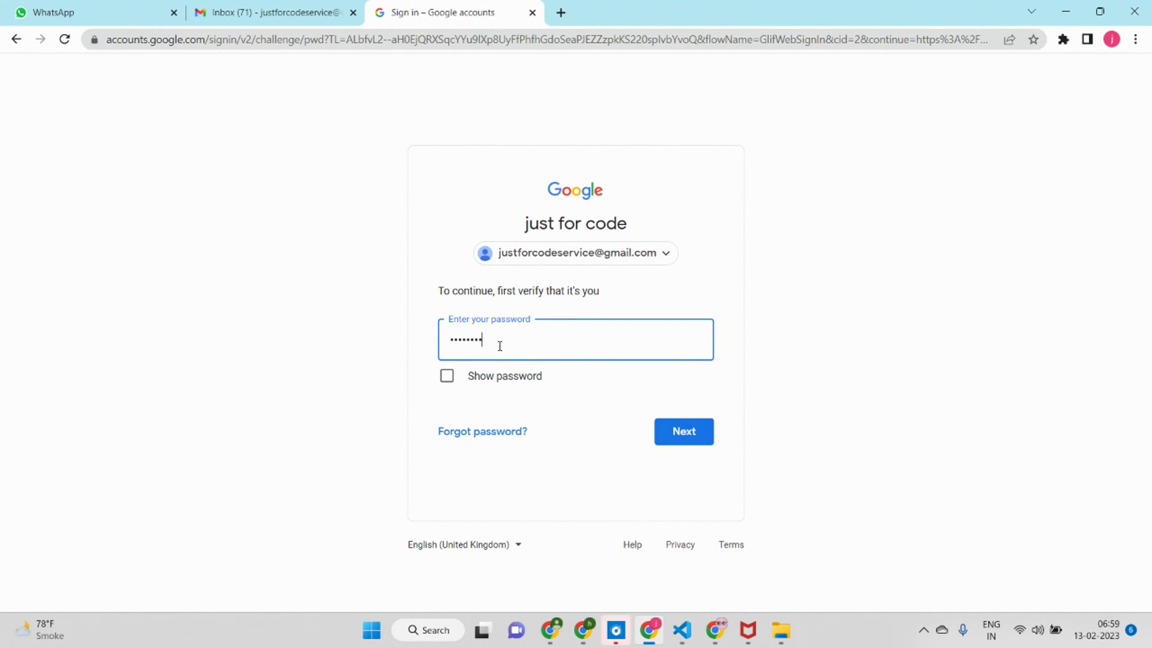
left_click(686, 437)
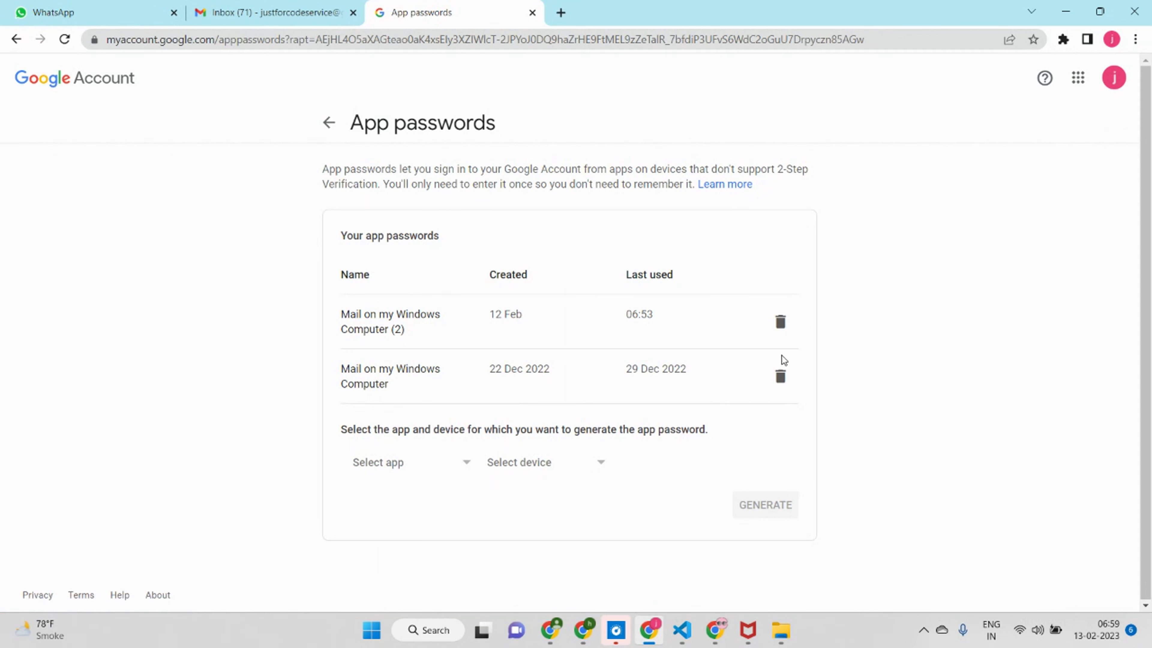
Step: Revoke the app password created on 22 Dec 2022 and generate a new one for Mail on Windows Computer
left_click(780, 376)
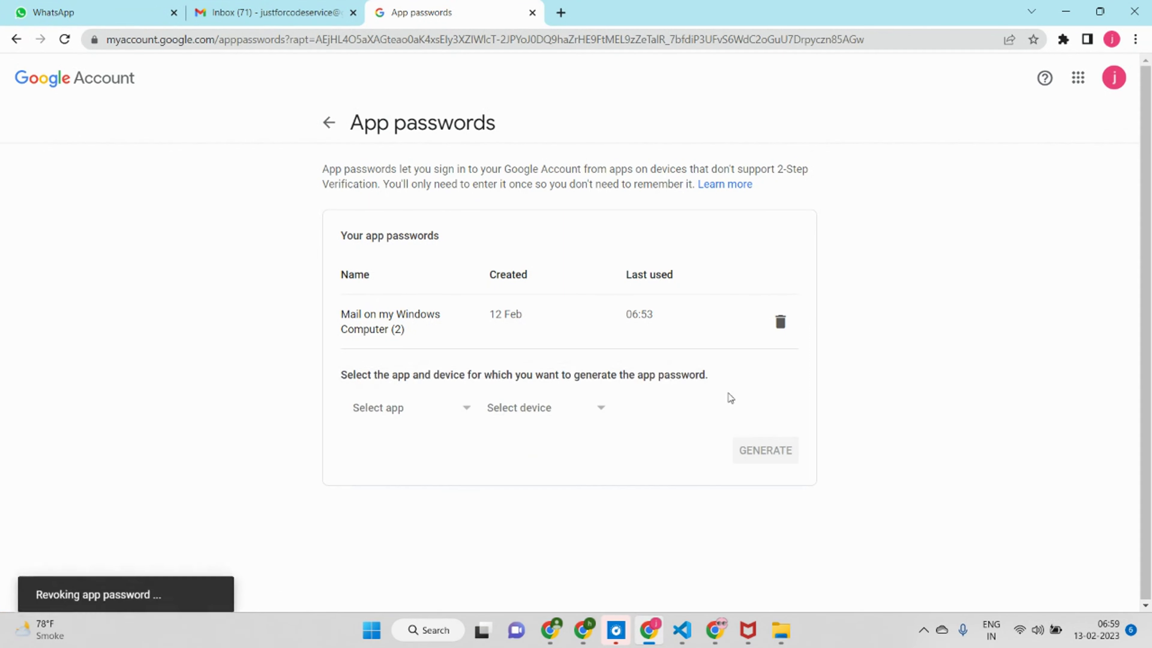
left_click(463, 414)
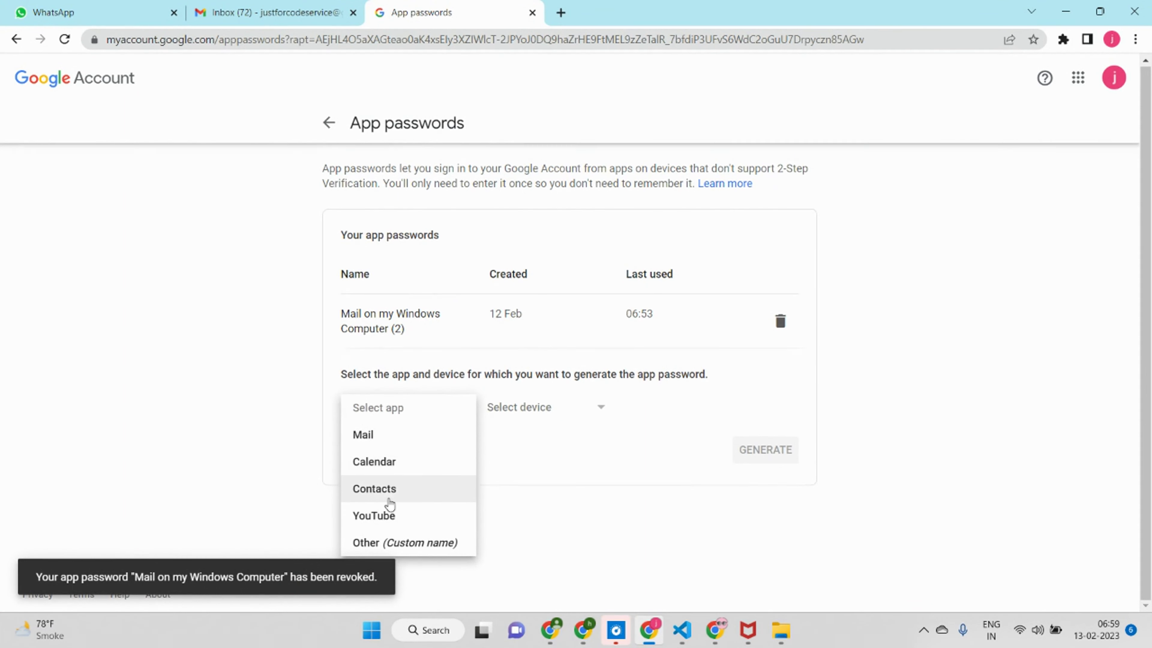
left_click(376, 439)
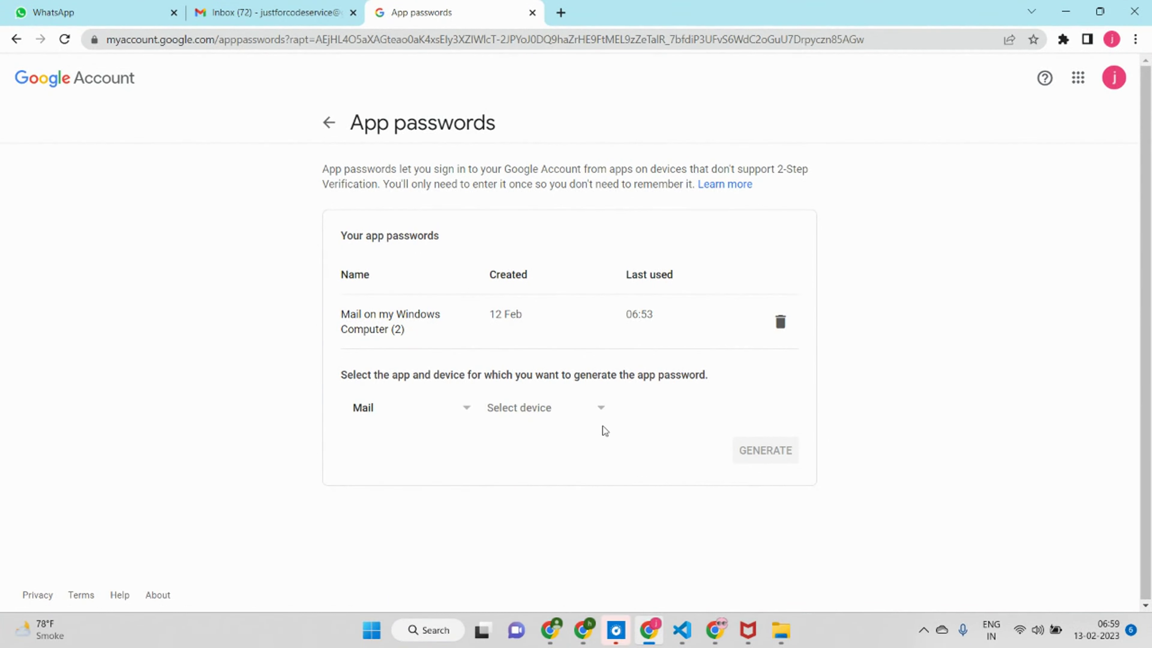
left_click(599, 411)
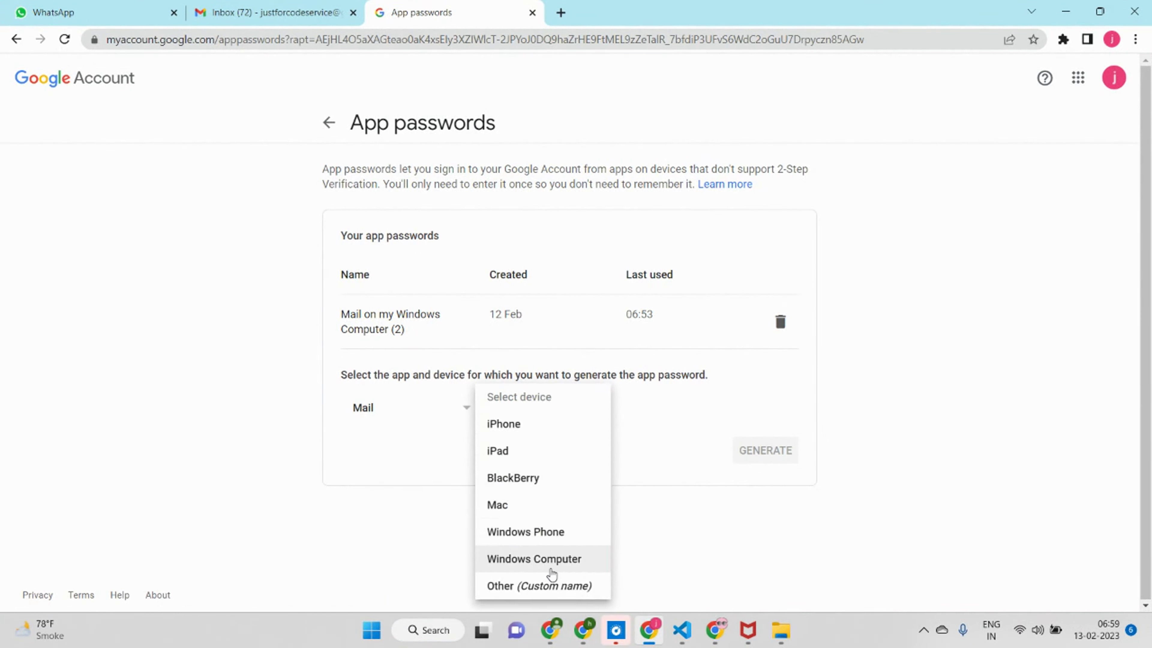
left_click(525, 563)
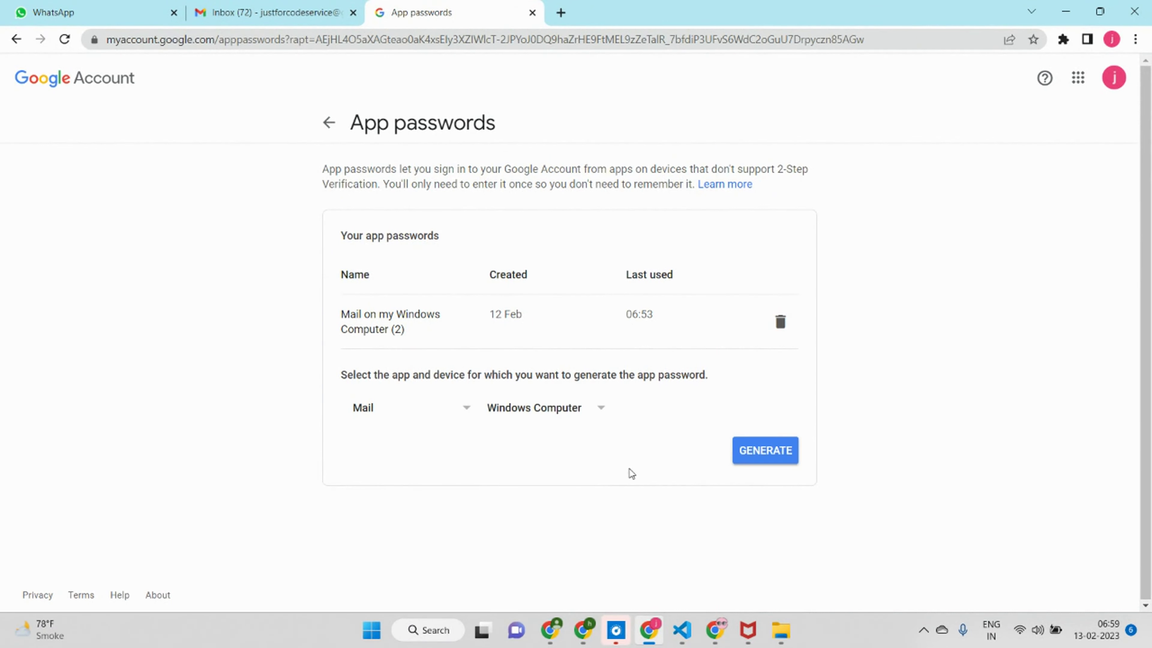
left_click(766, 451)
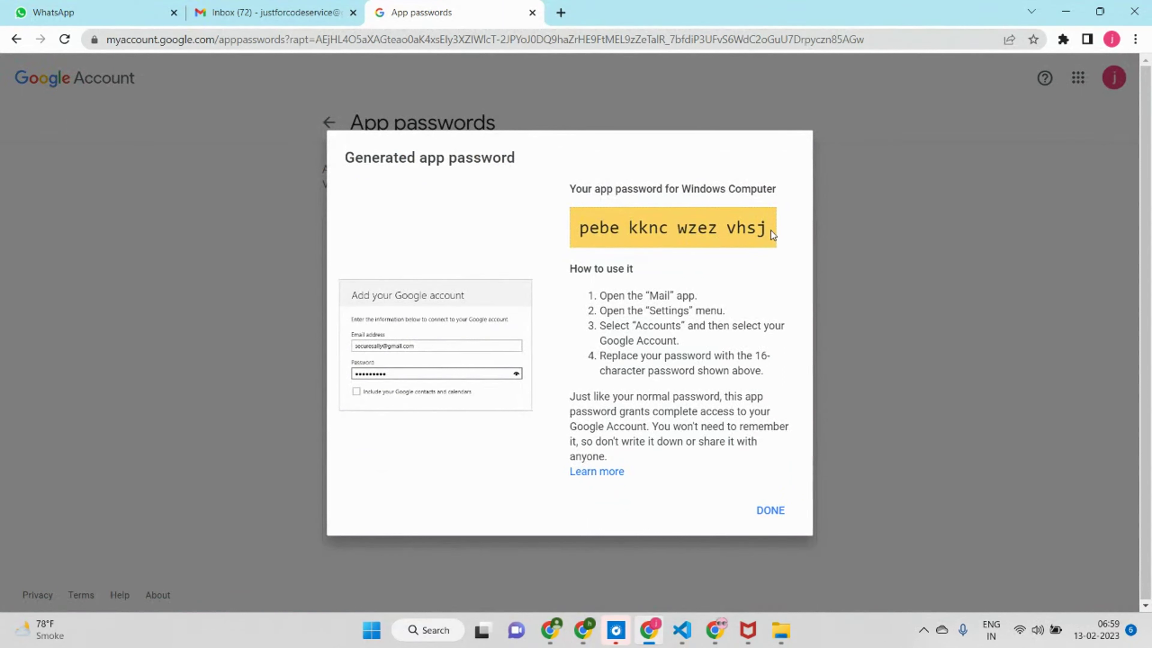
Step: Copy the generated app password and close the Generated app password dialog
left_click_drag(770, 230, 613, 230)
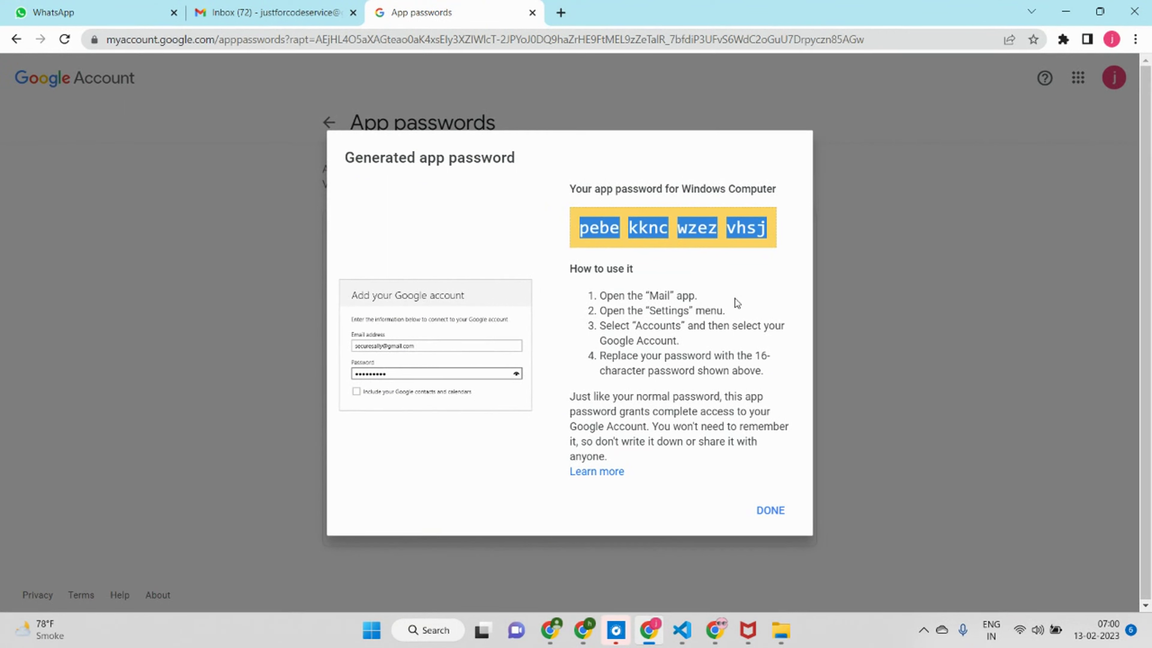
left_click(768, 242)
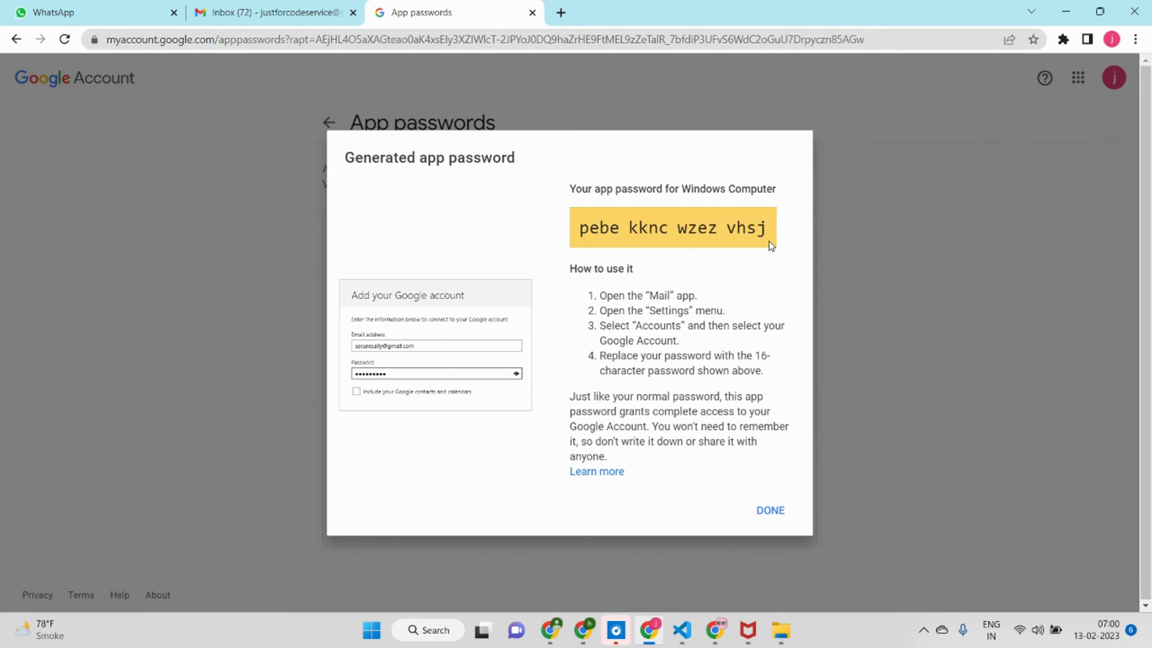
left_click_drag(769, 232, 570, 234)
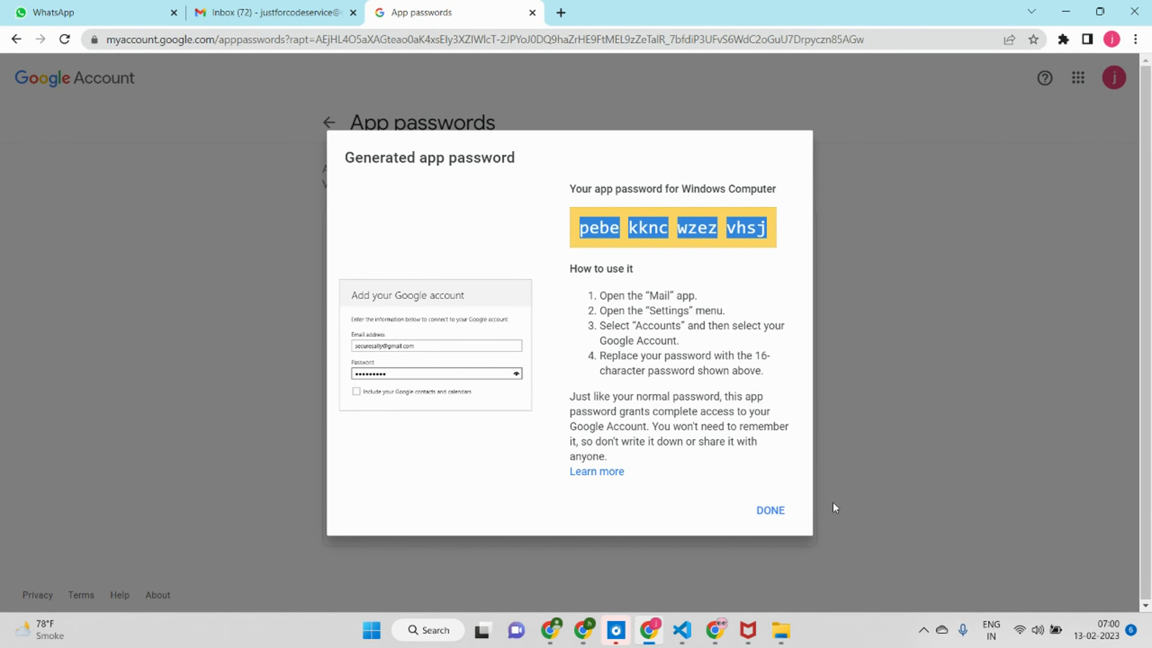
left_click(771, 511)
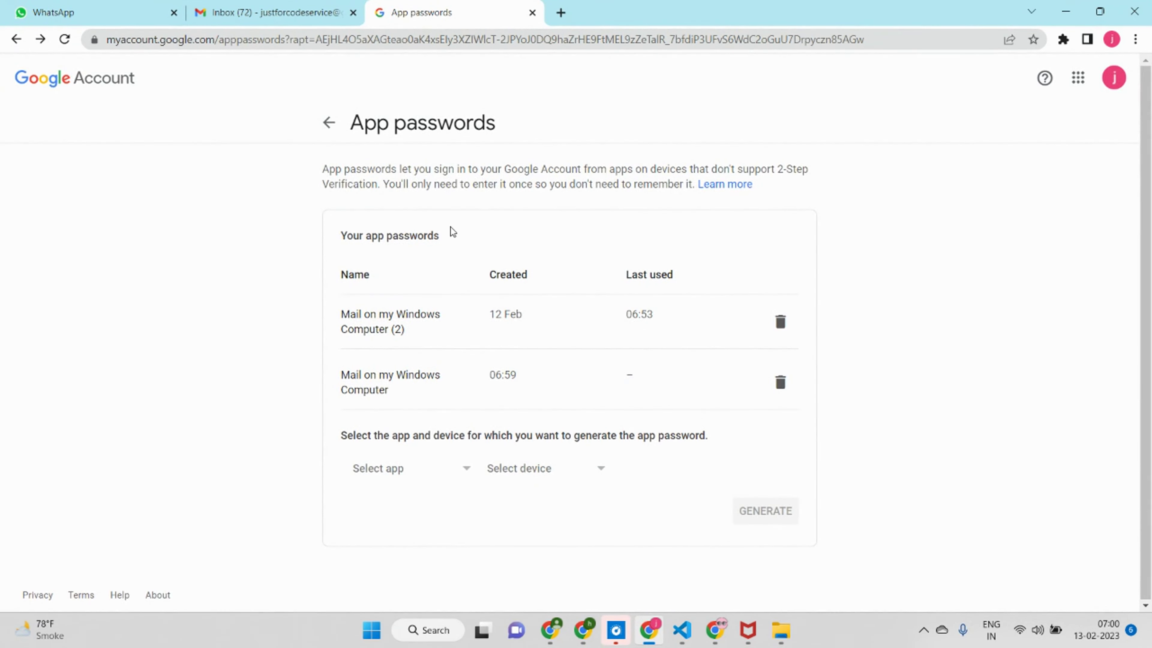
Step: Switch to VS Code and replace the auth_password value in sendmail.ini with the copied app password
left_click(681, 630)
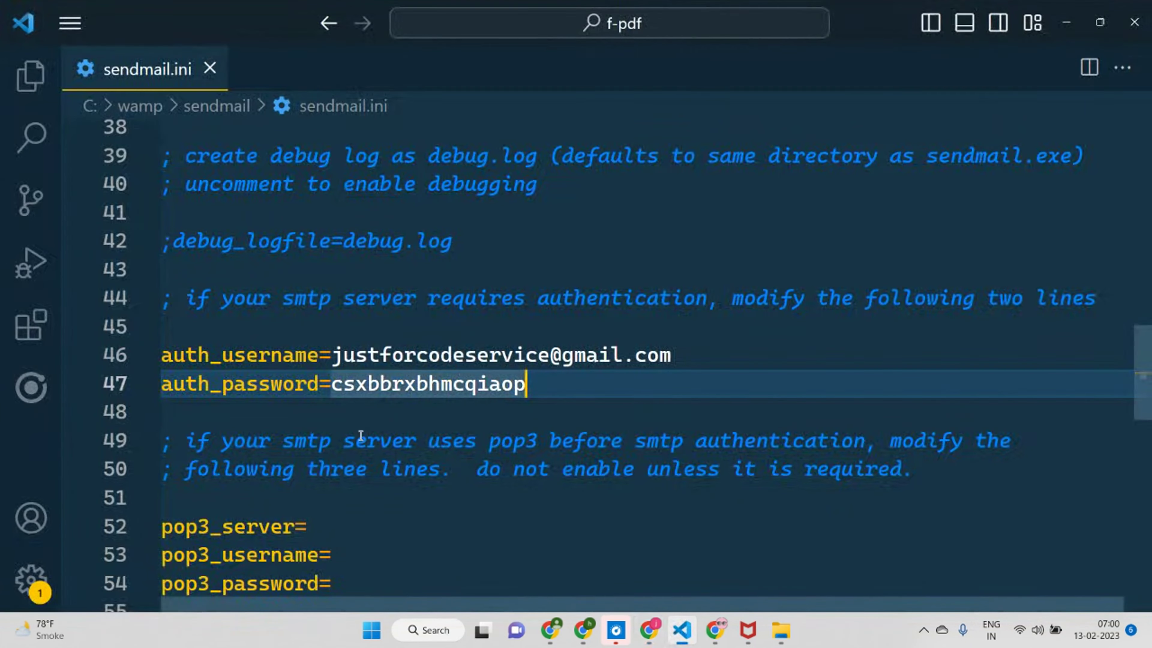
left_click(648, 416)
left_click_drag(563, 375, 328, 382)
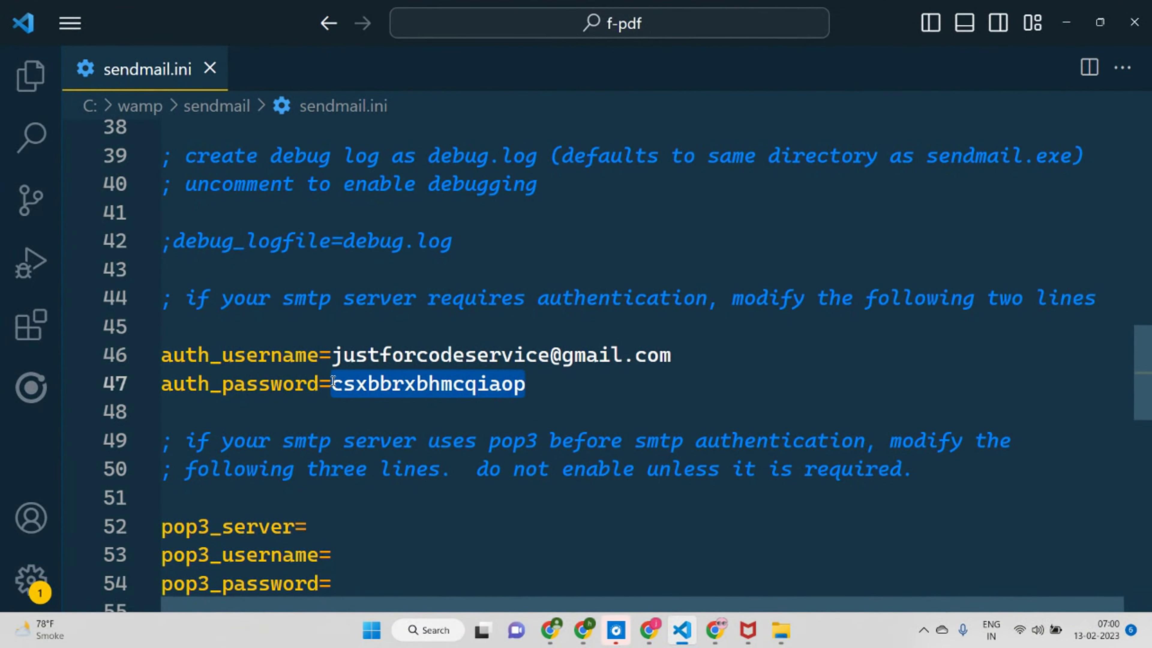
key("ctrl+v")
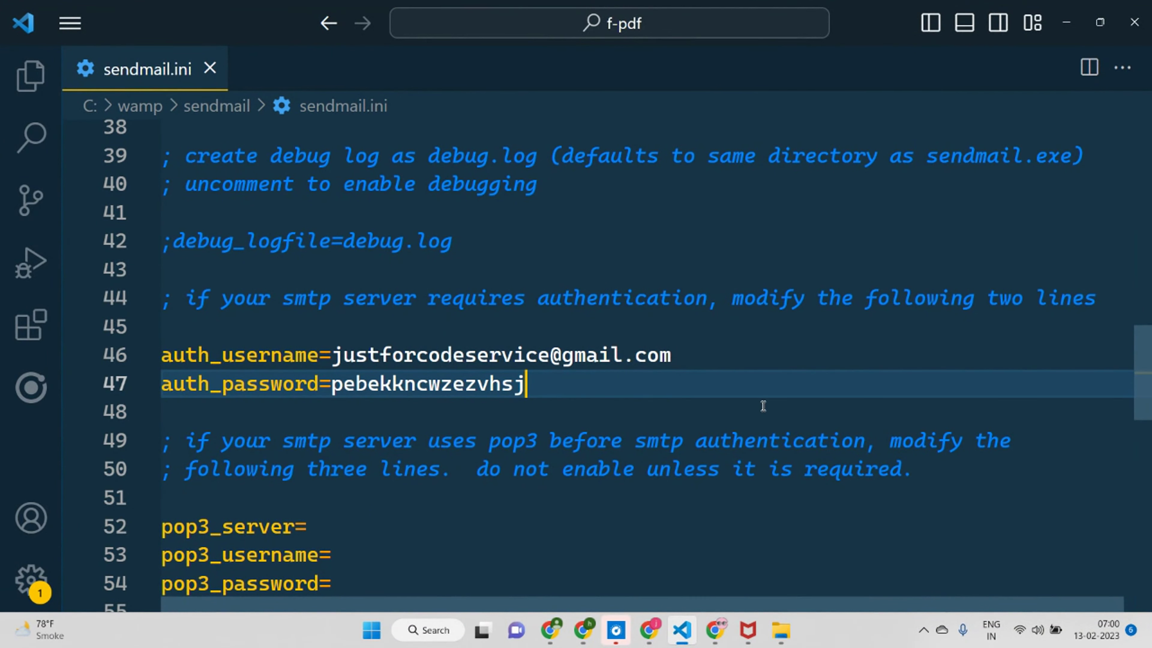
Step: Examine the pop3 lines and the force_sender setting in sendmail.ini, and select the sender address
scroll(755, 393, "down", 1)
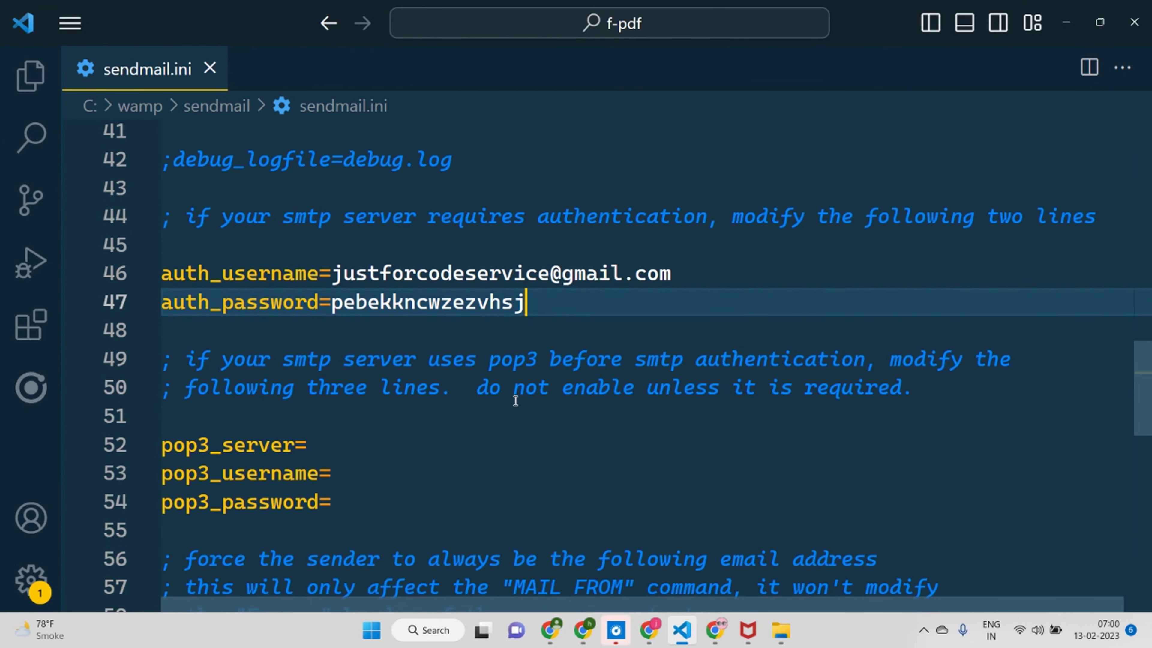
scroll(516, 400, "down", 3)
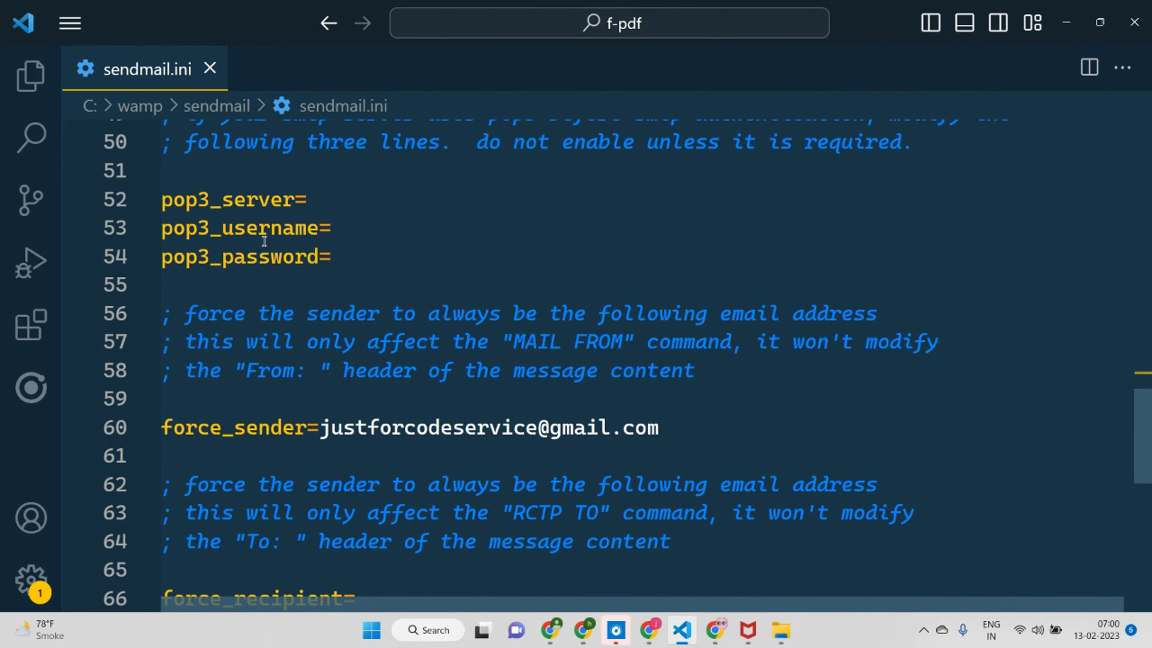
scroll(287, 416, "down", 1)
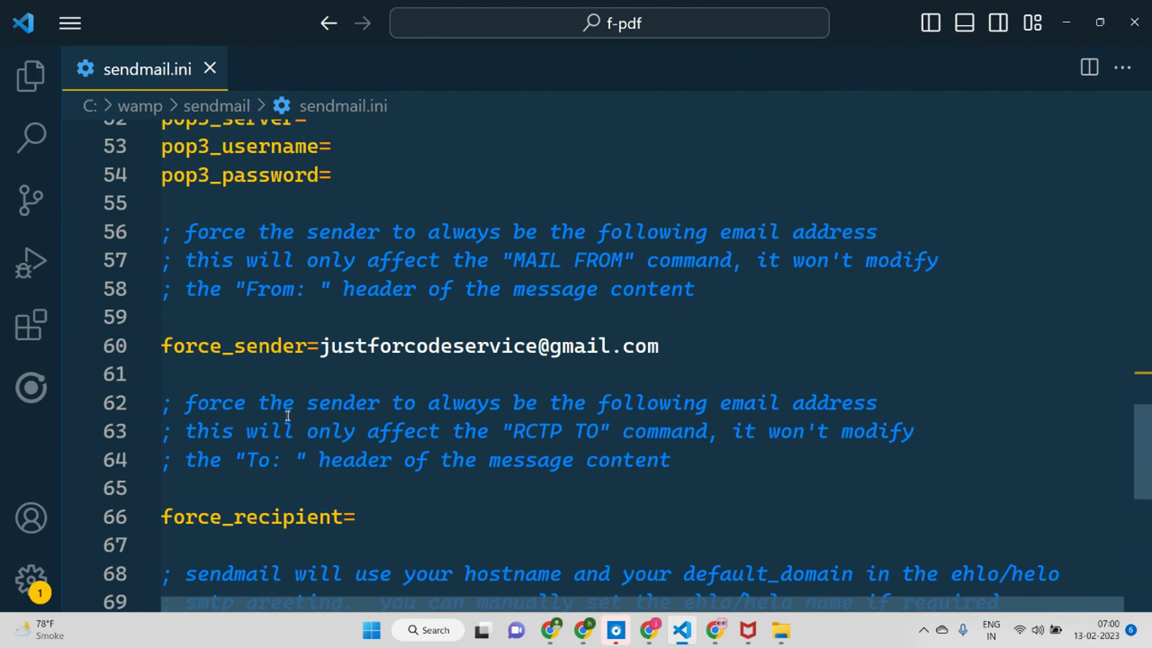
left_click(164, 346)
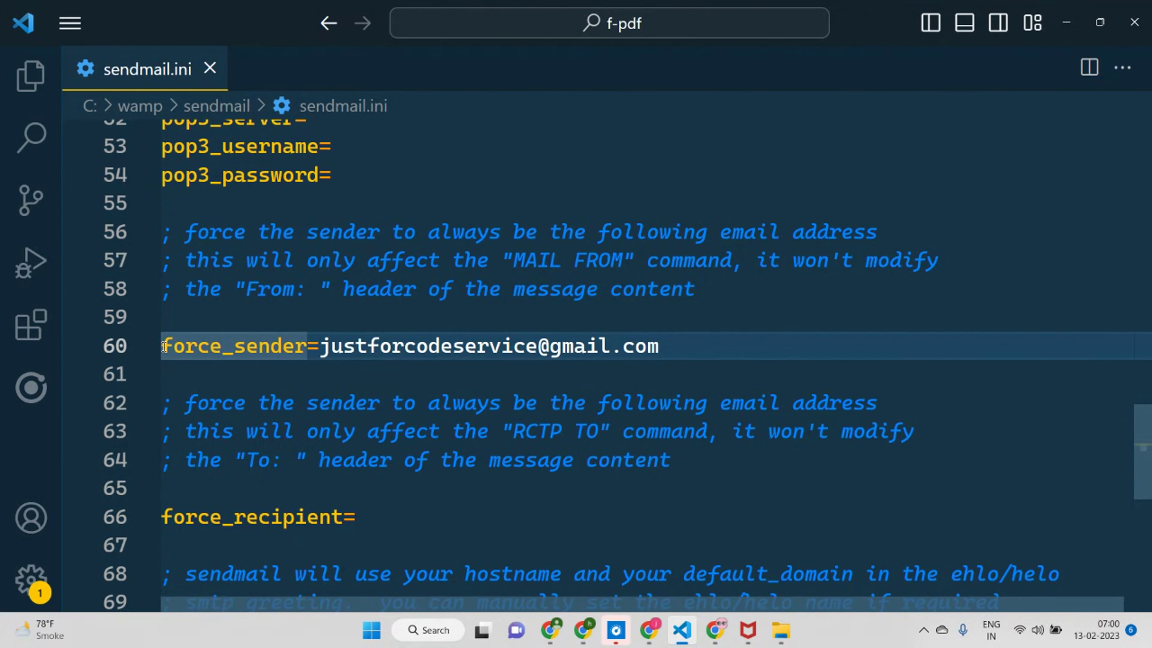
left_click(164, 347)
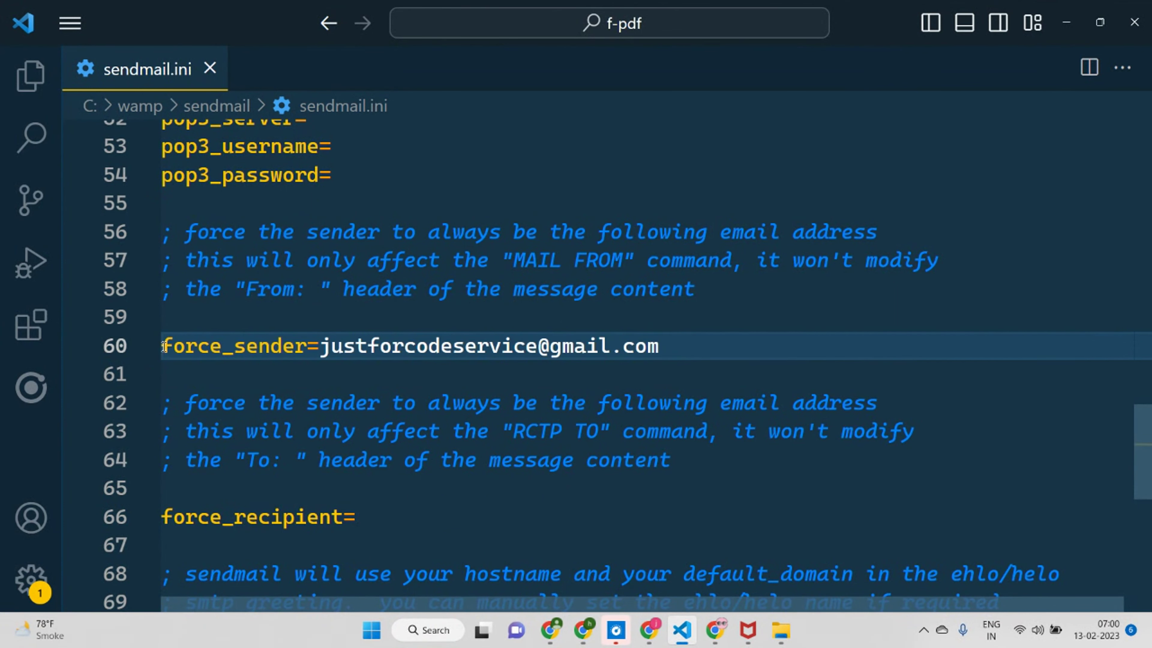
left_click_drag(324, 346, 673, 332)
Step: Compare the auth_username address with the force_sender address, and check the force_recipient and hostname lines
scroll(539, 303, "up", 4)
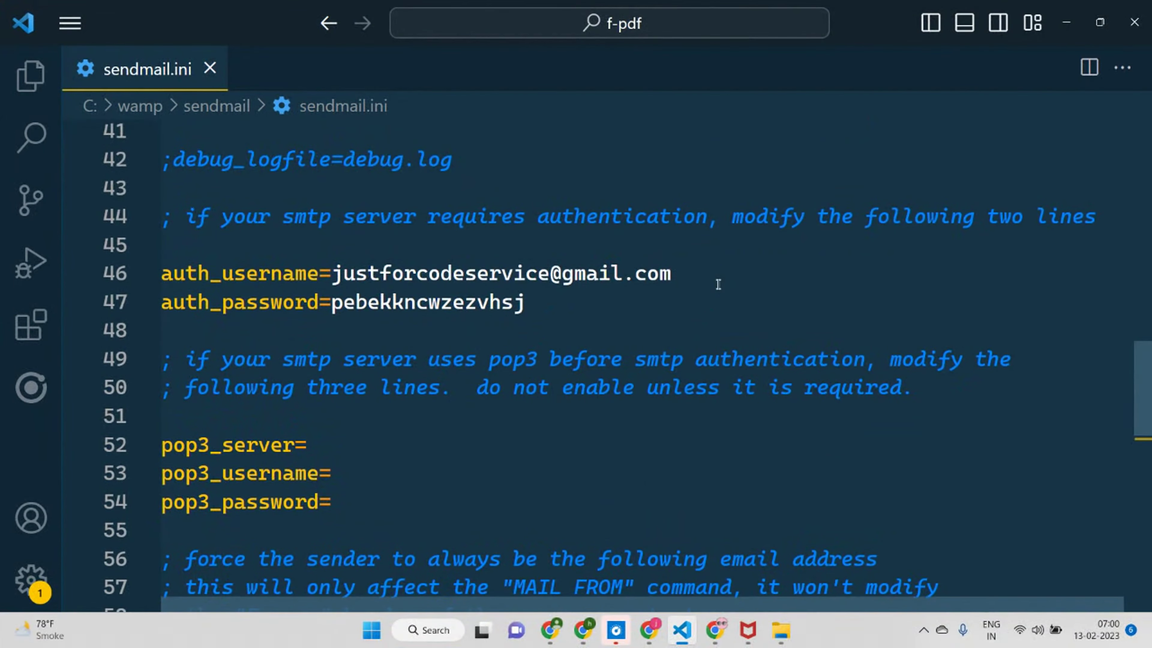
mouse_move(719, 284)
left_mouse_down()
mouse_move(317, 266)
mouse_move(724, 280)
left_mouse_up()
scroll(575, 435, "down", 5)
left_click(695, 269)
left_click(748, 267)
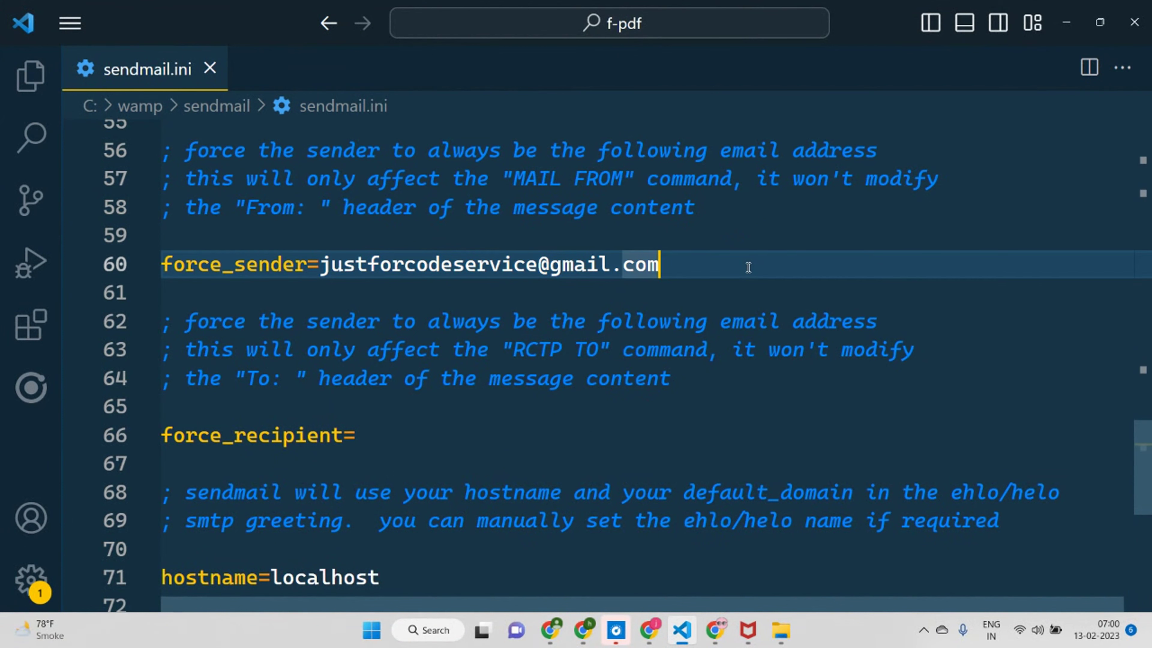
scroll(470, 378, "down", 2)
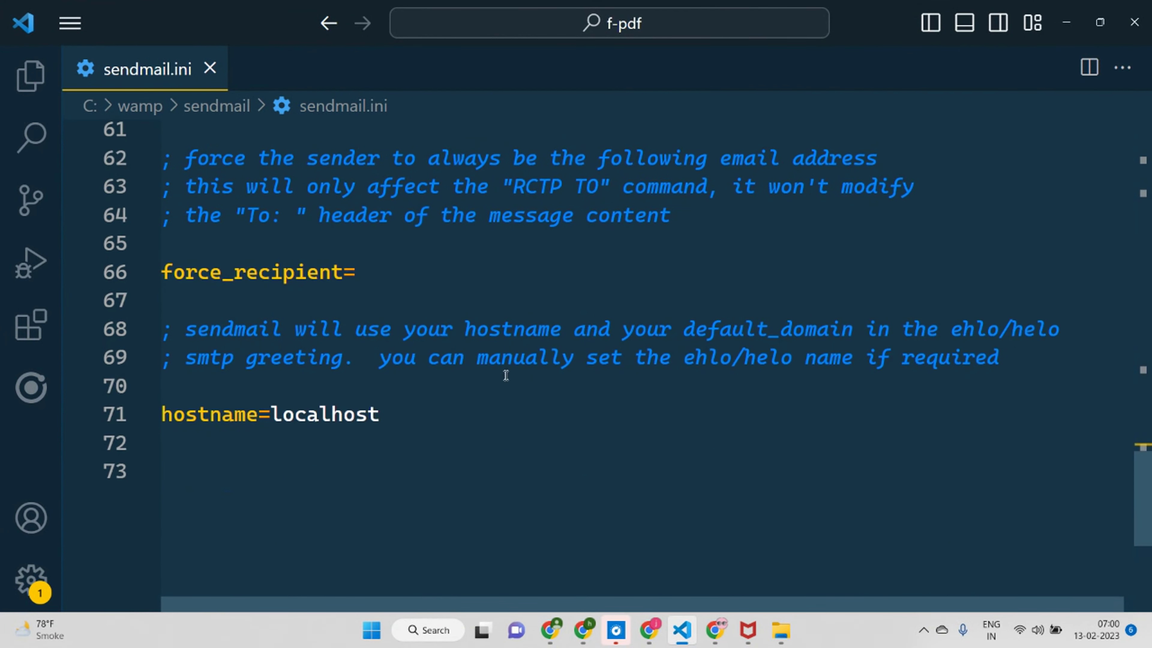
Step: Close sendmail.ini in the editor and minimize all open windows to reveal the desktop
scroll(506, 376, "up", 2)
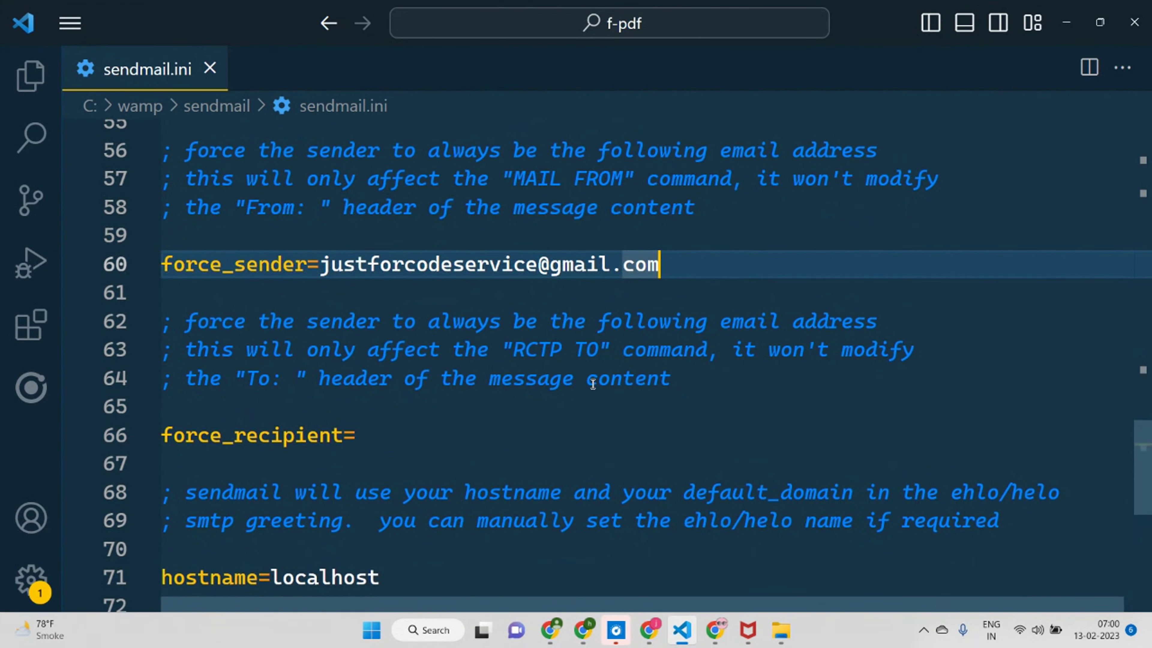
left_click(209, 68)
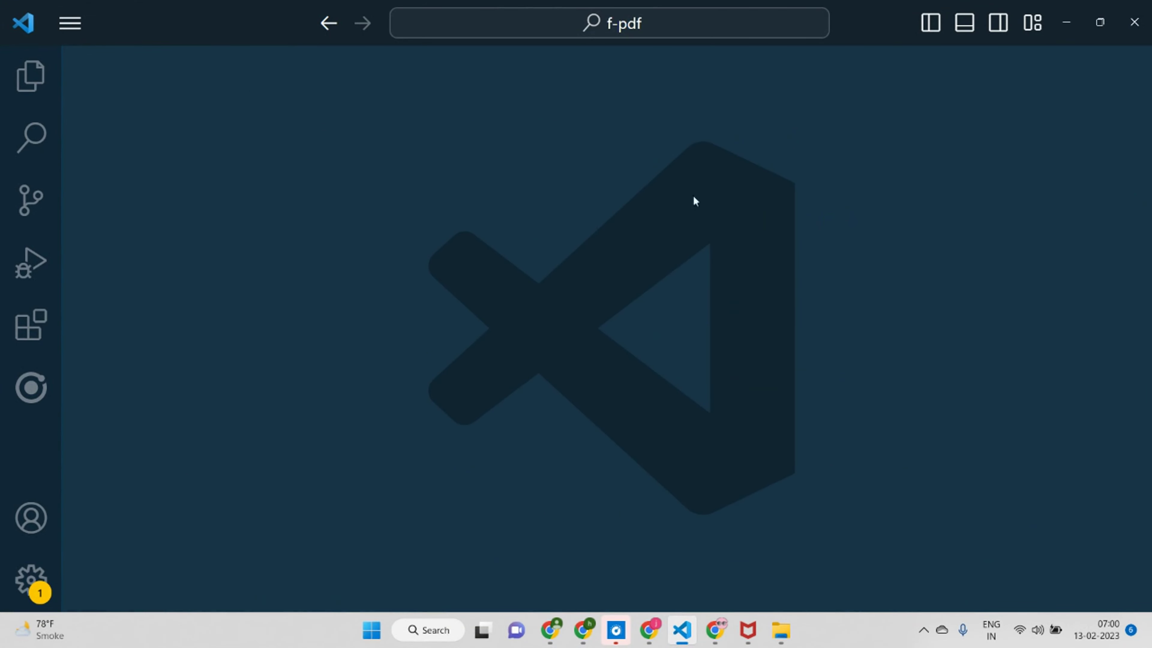
left_click(923, 630)
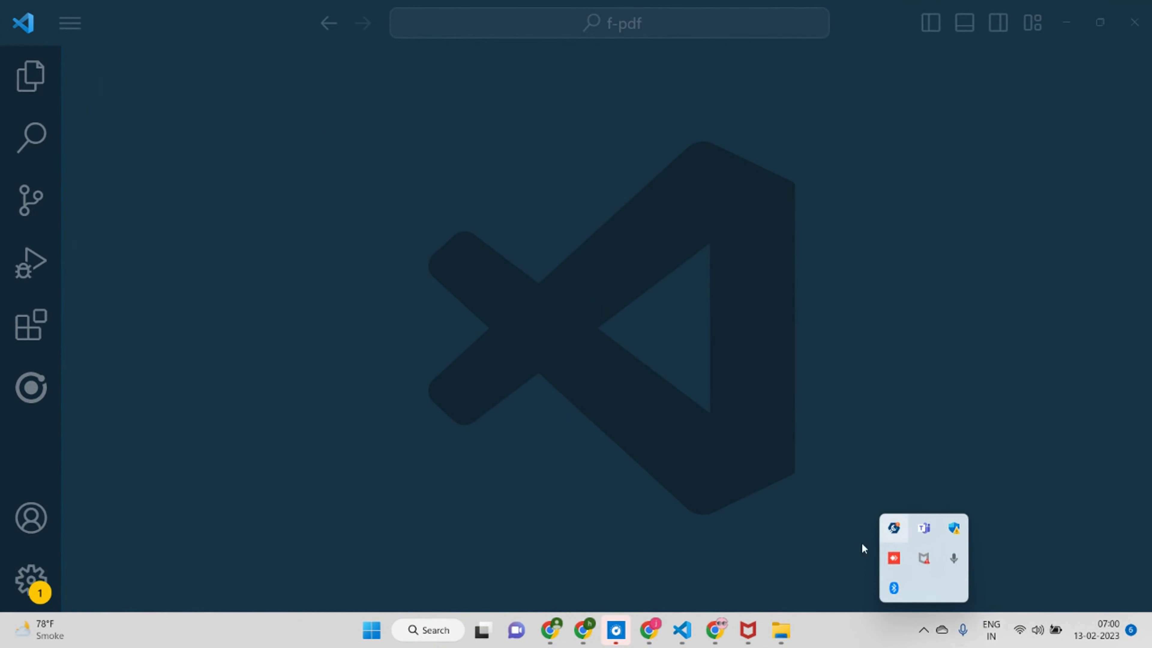
left_click(1065, 23)
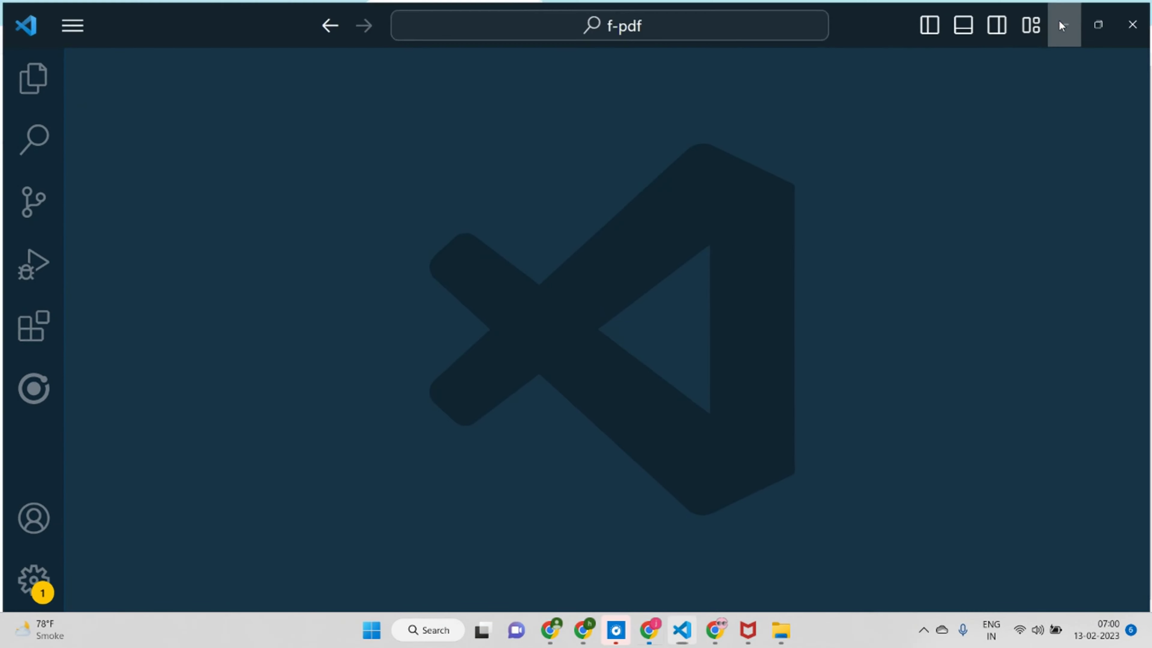
left_click(1062, 12)
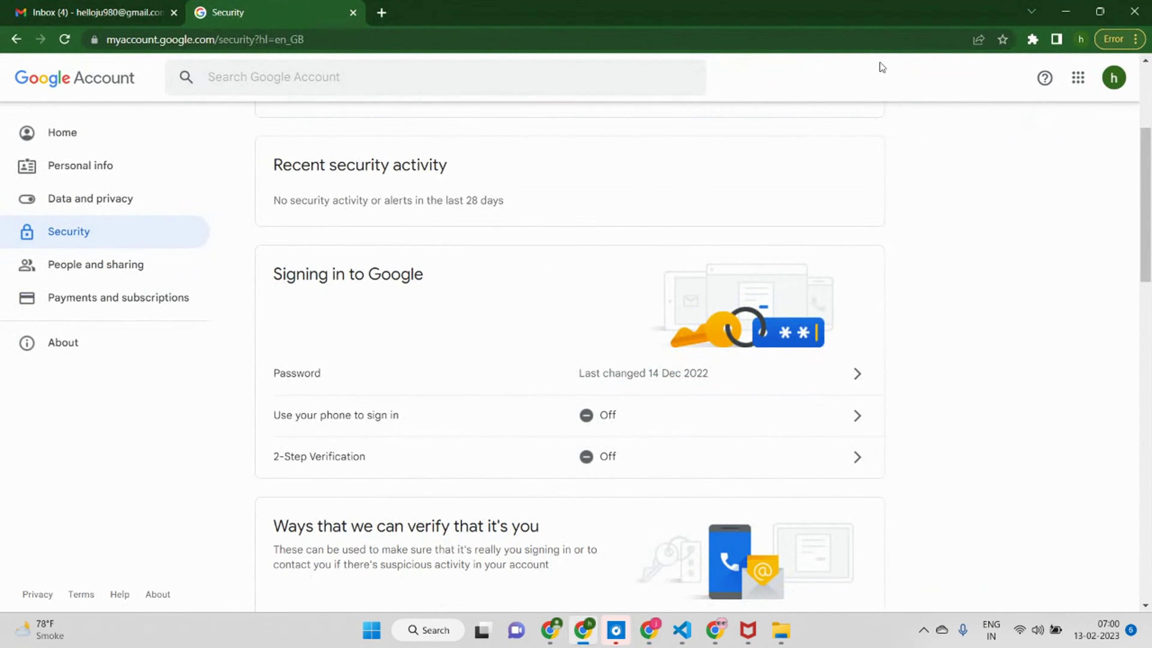
left_click(1064, 11)
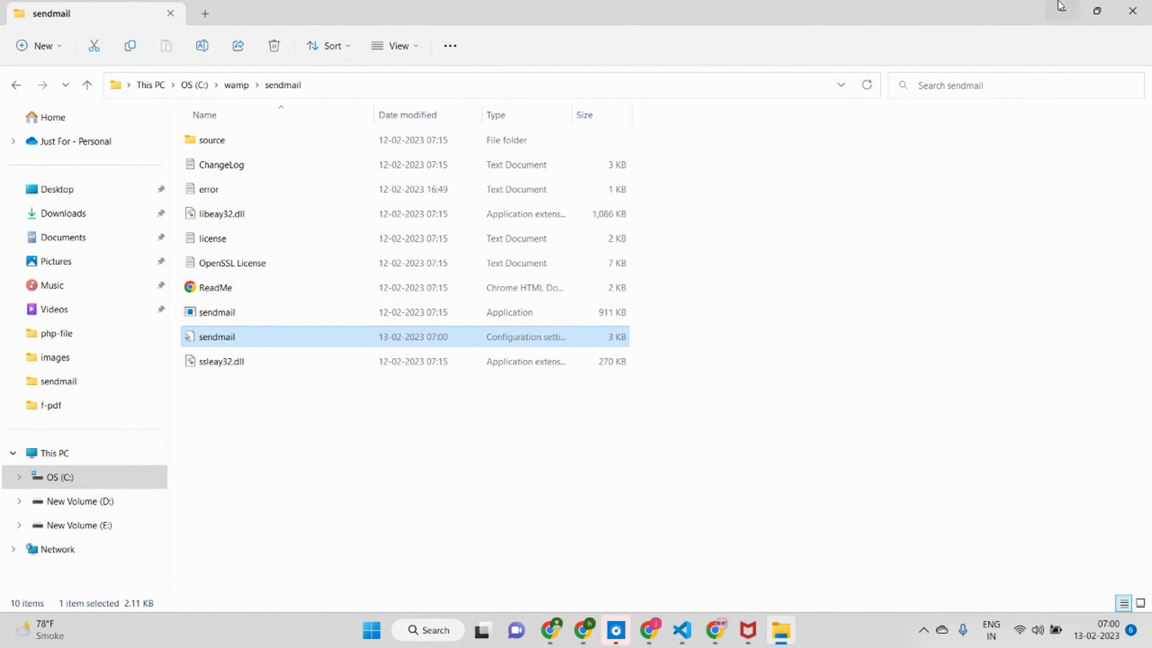
left_click(1062, 11)
left_click(1064, 11)
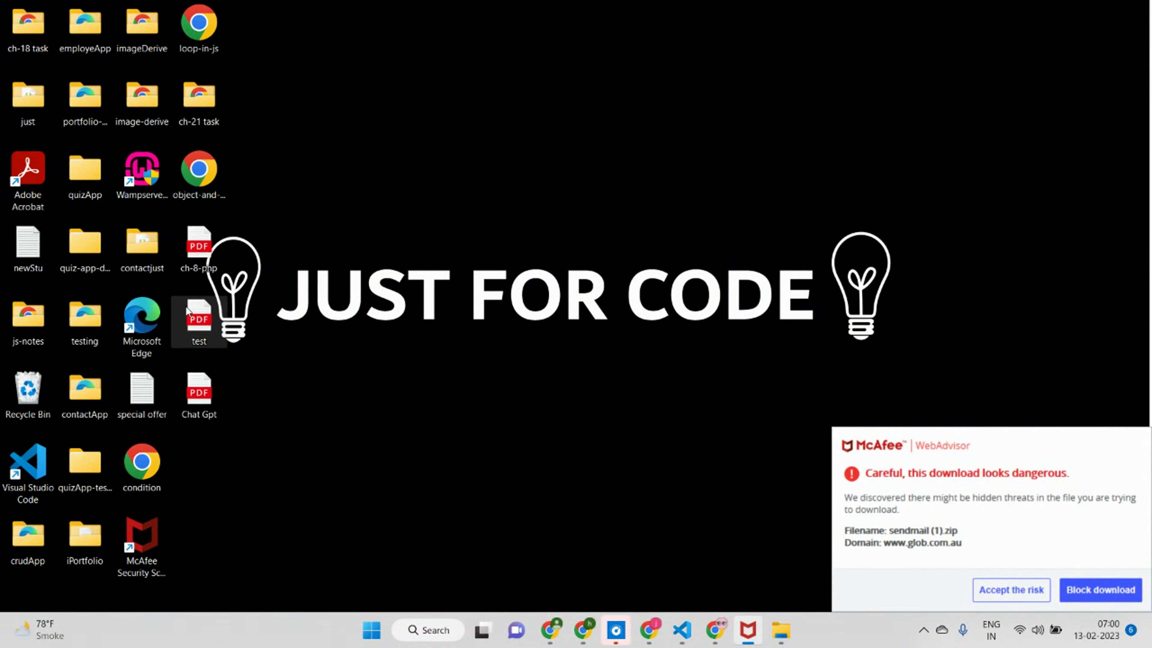
Step: Start Wampserver64 from the desktop and accept the risk in the McAfee warning about sendmail (1).zip
left_click(159, 174)
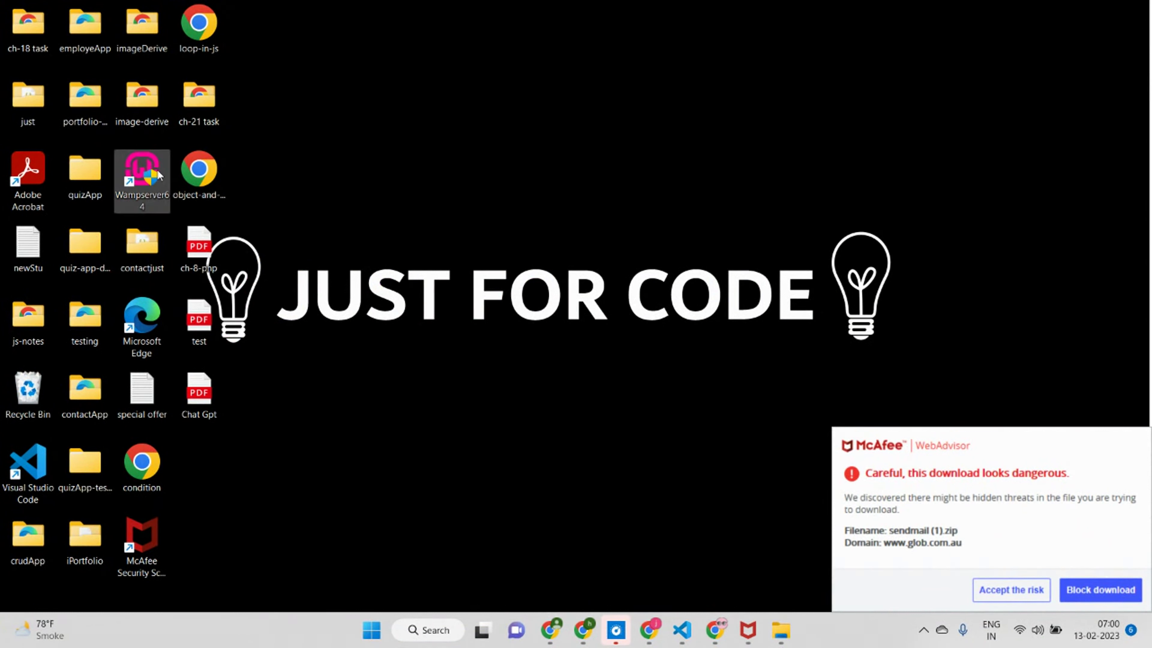
double_click(159, 175)
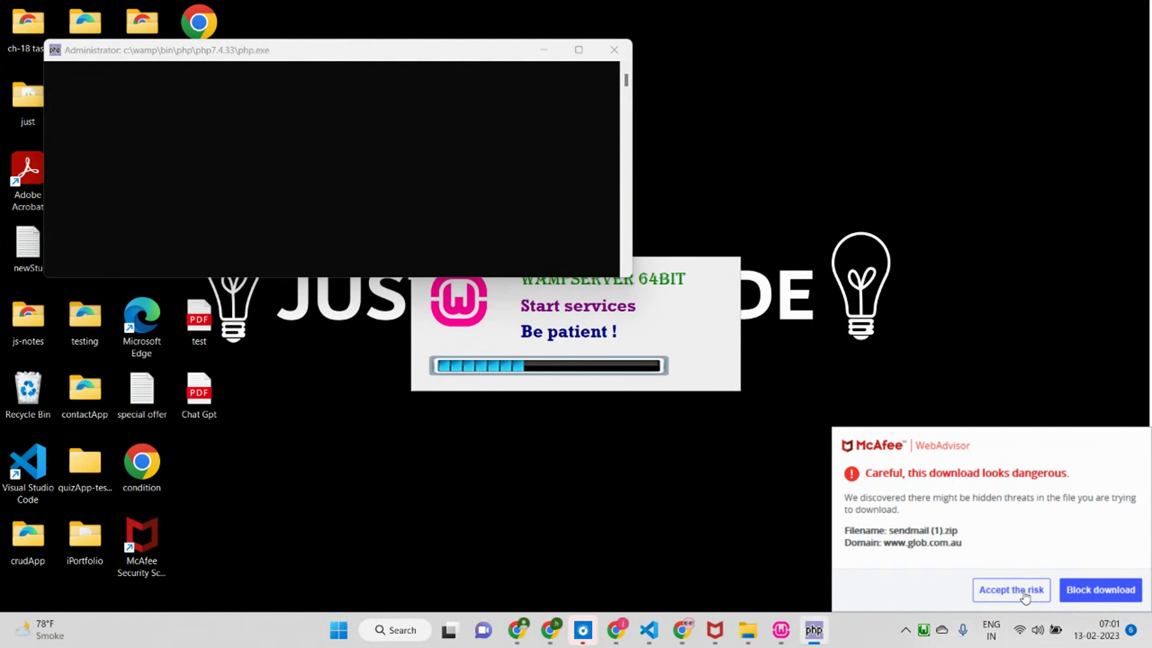
left_click(1023, 597)
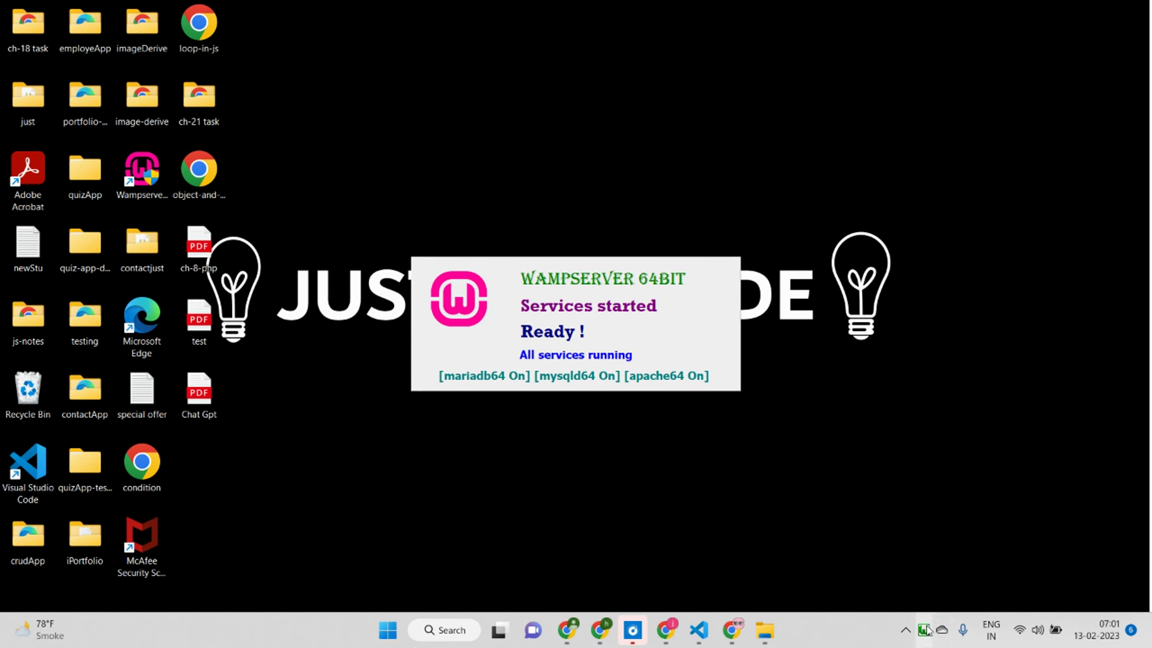
Step: Open the Apache module php.ini for PHP 8.0.26 from Wampserver and maximize its Notepad window
left_click(909, 631)
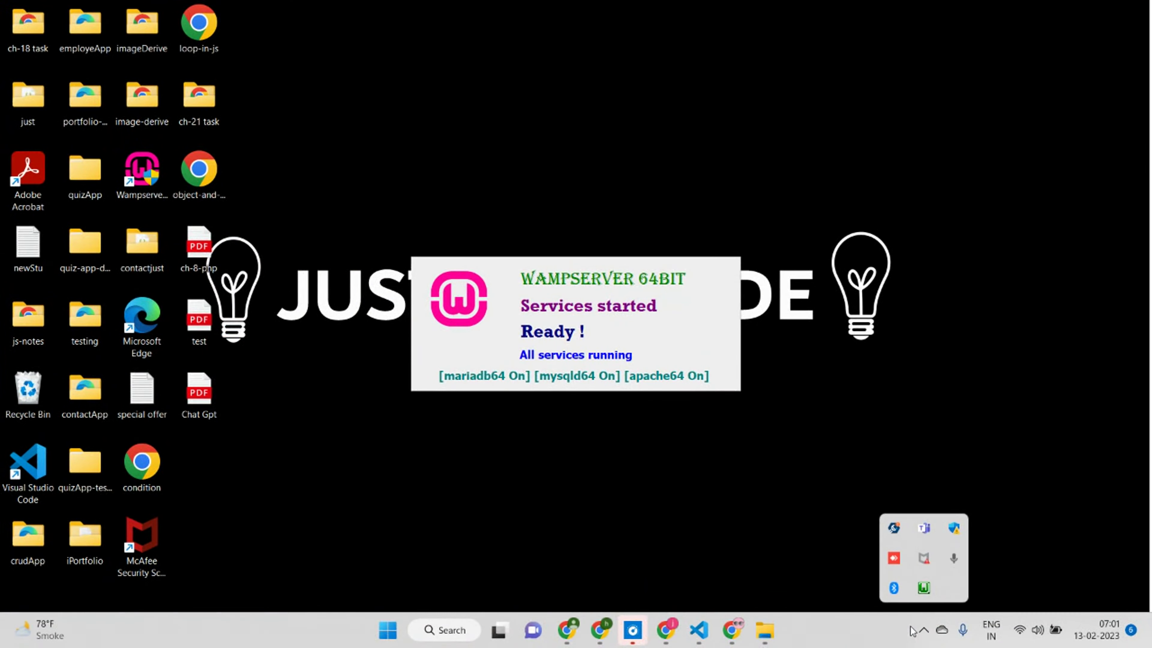
left_click(924, 589)
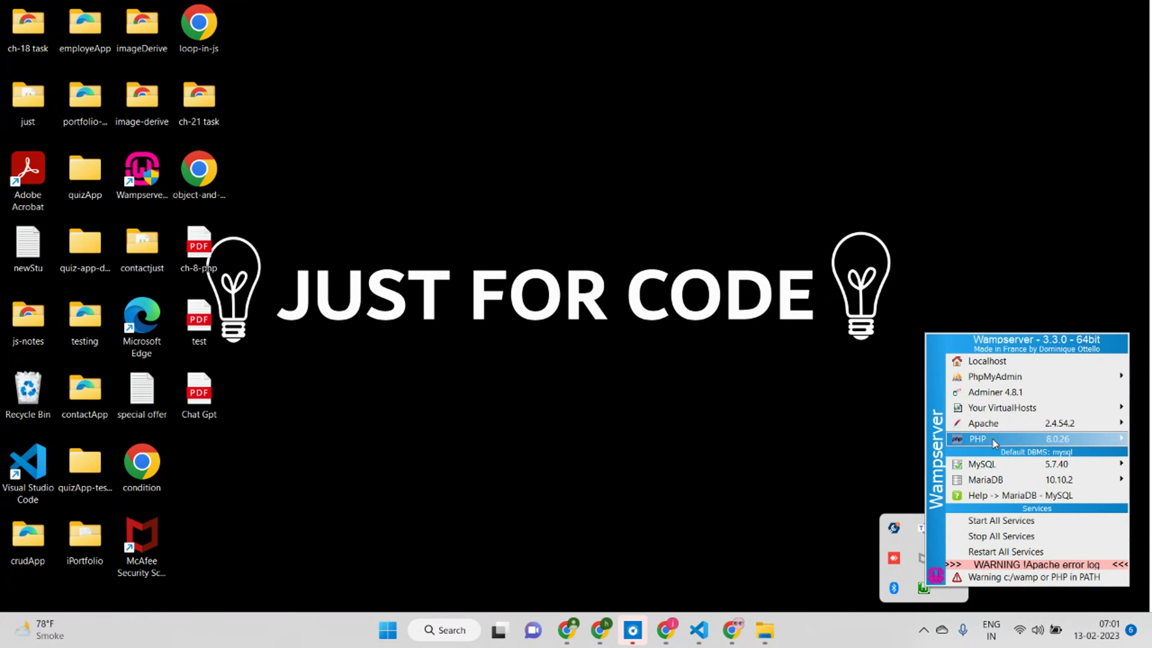
mouse_move(993, 439)
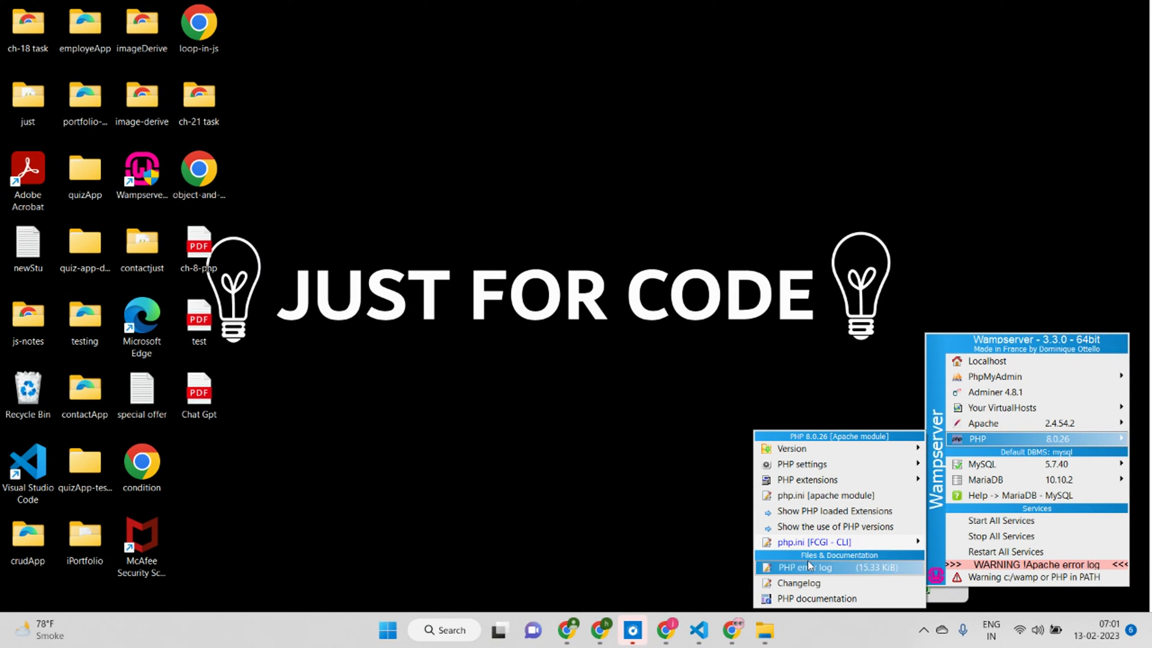
mouse_move(798, 542)
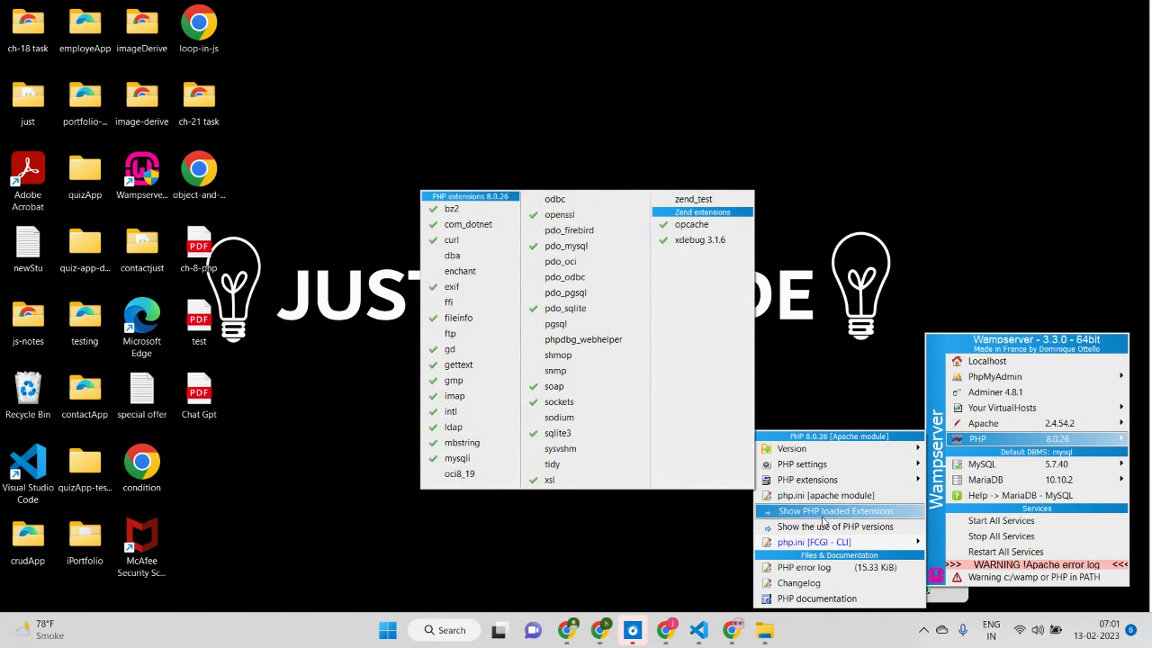
left_click(833, 495)
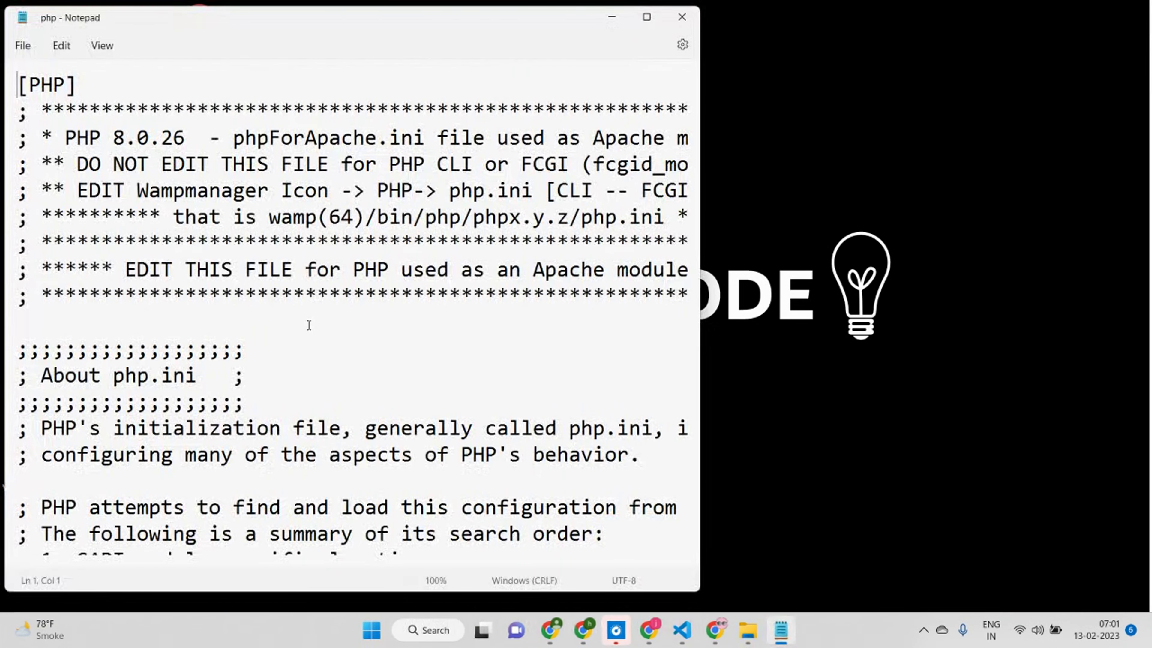
key("super+Up")
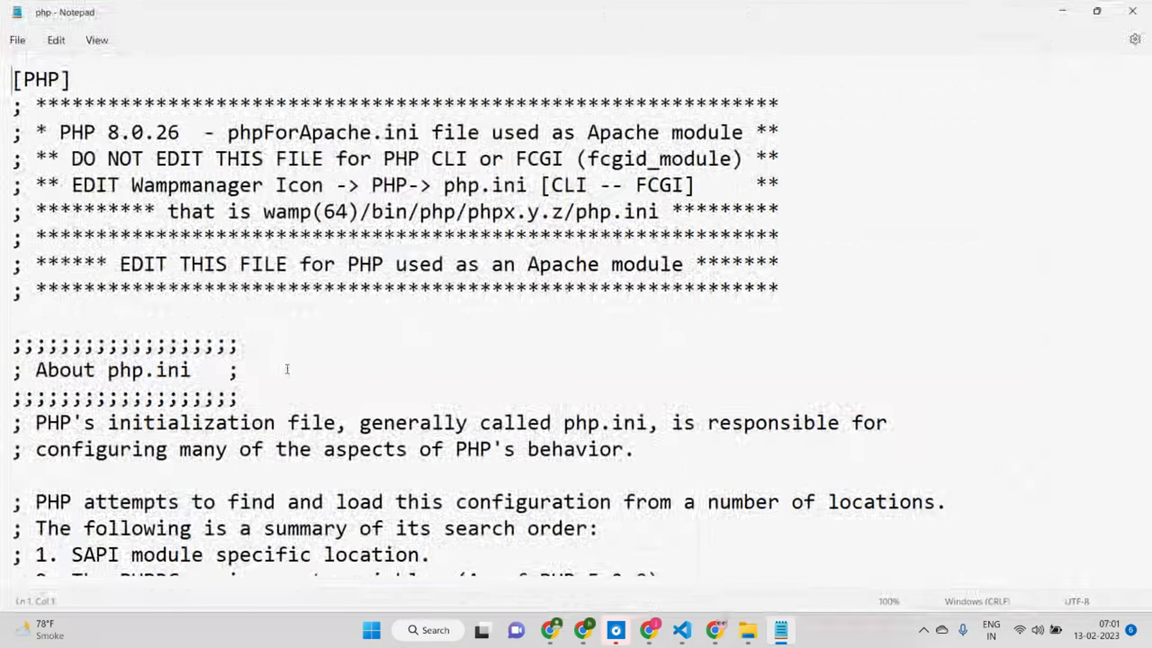
Step: Find the "mail function" section in php.ini
key("ctrl+f")
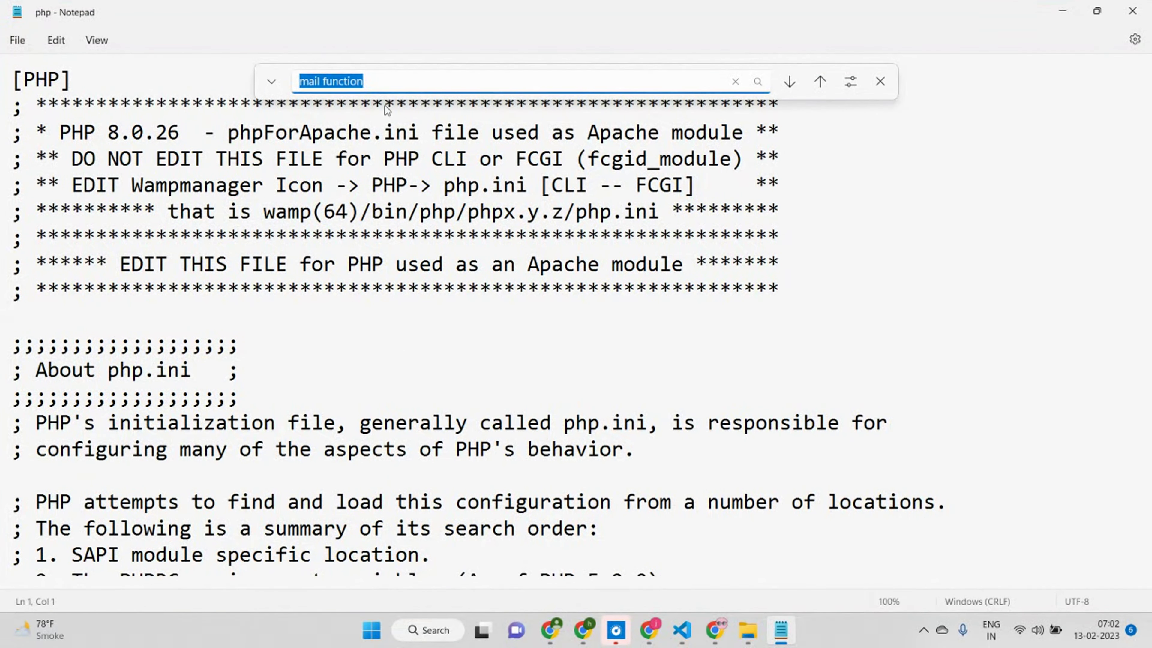
left_click(400, 82)
key("ctrl+a")
left_click(790, 83)
scroll(311, 453, "down", 4)
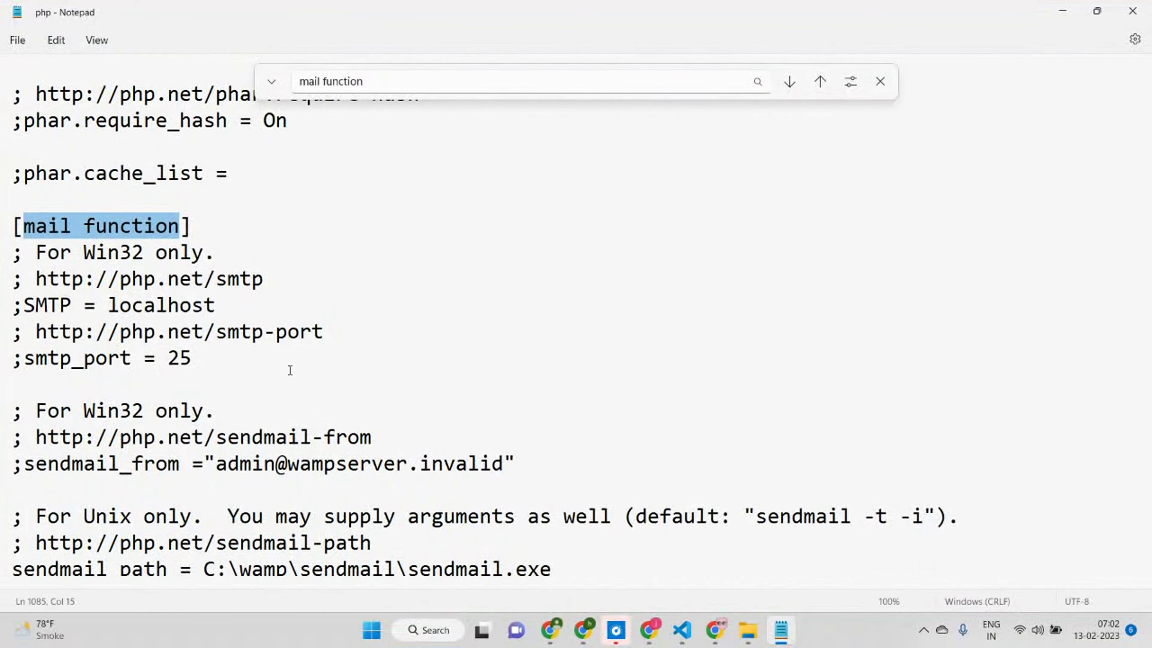
Step: Uncomment the SMTP = localhost line in the mail function section and comment it out again with a semicolon
left_click(309, 313)
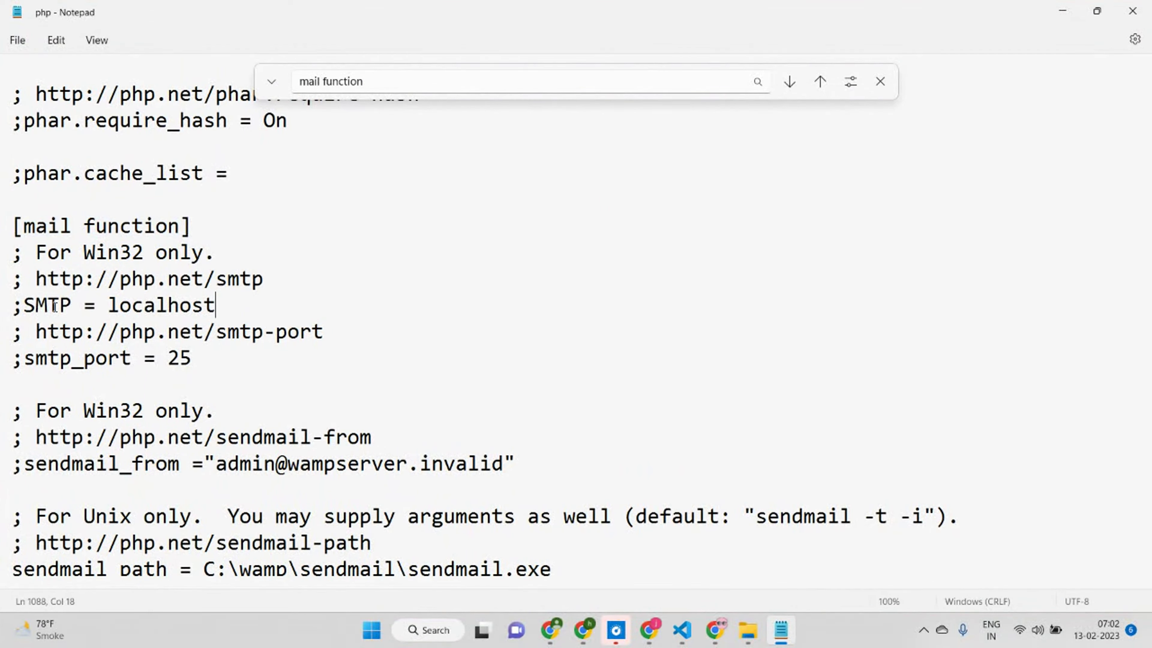
left_click(25, 307)
key("BackSpace")
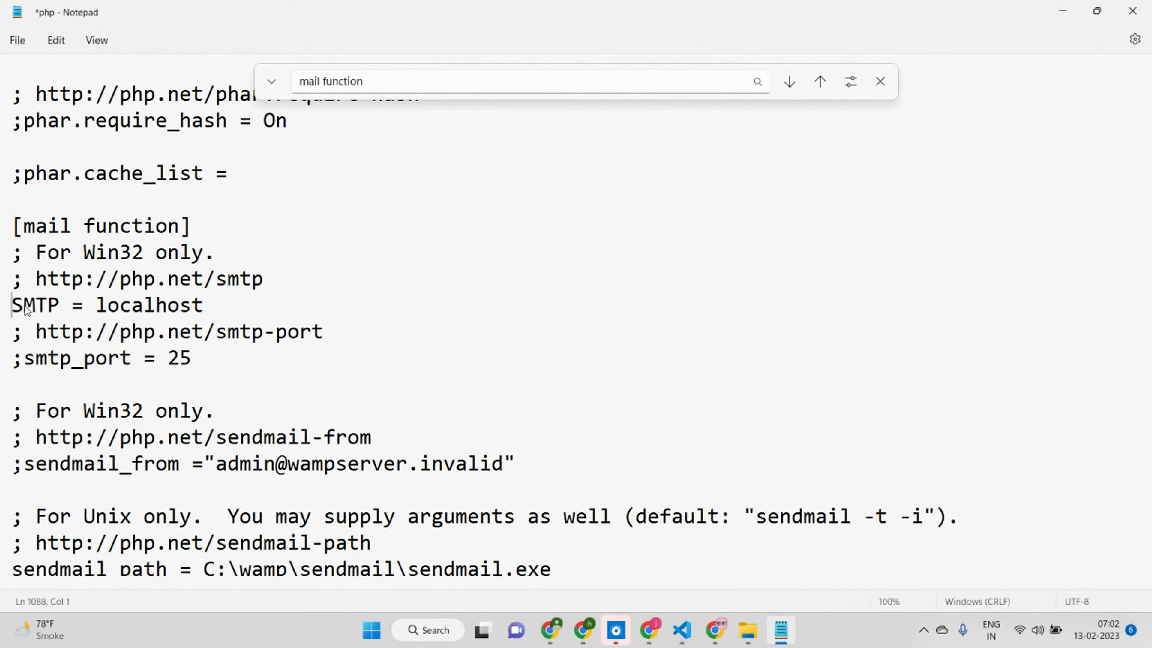
type(";")
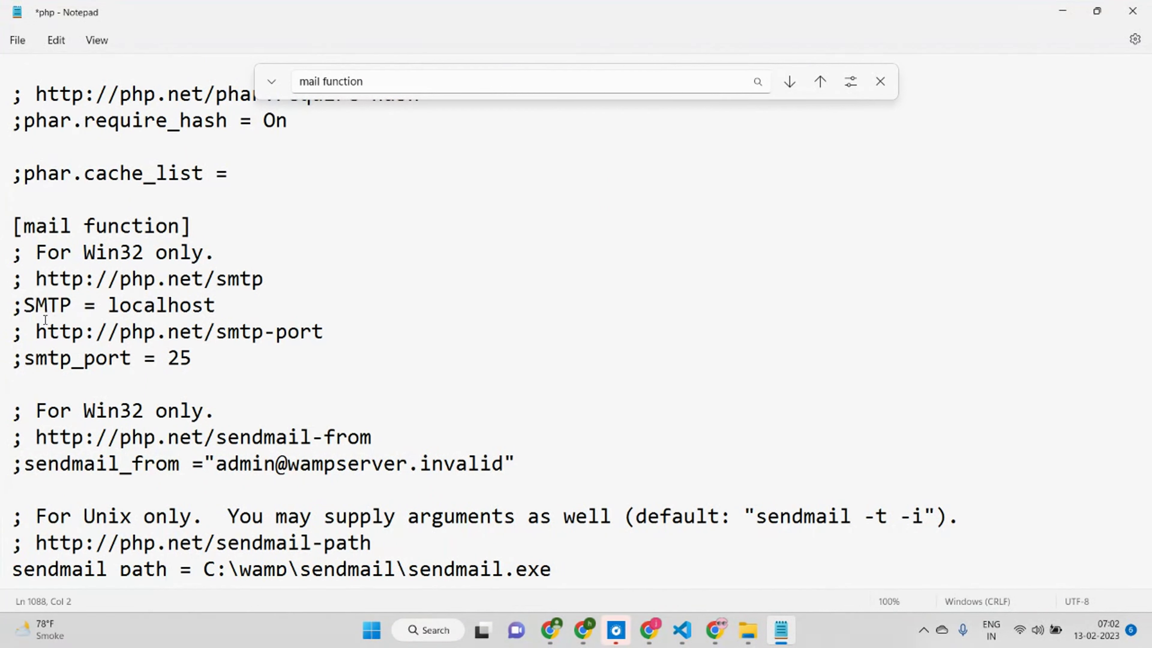
left_click_drag(108, 305, 269, 307)
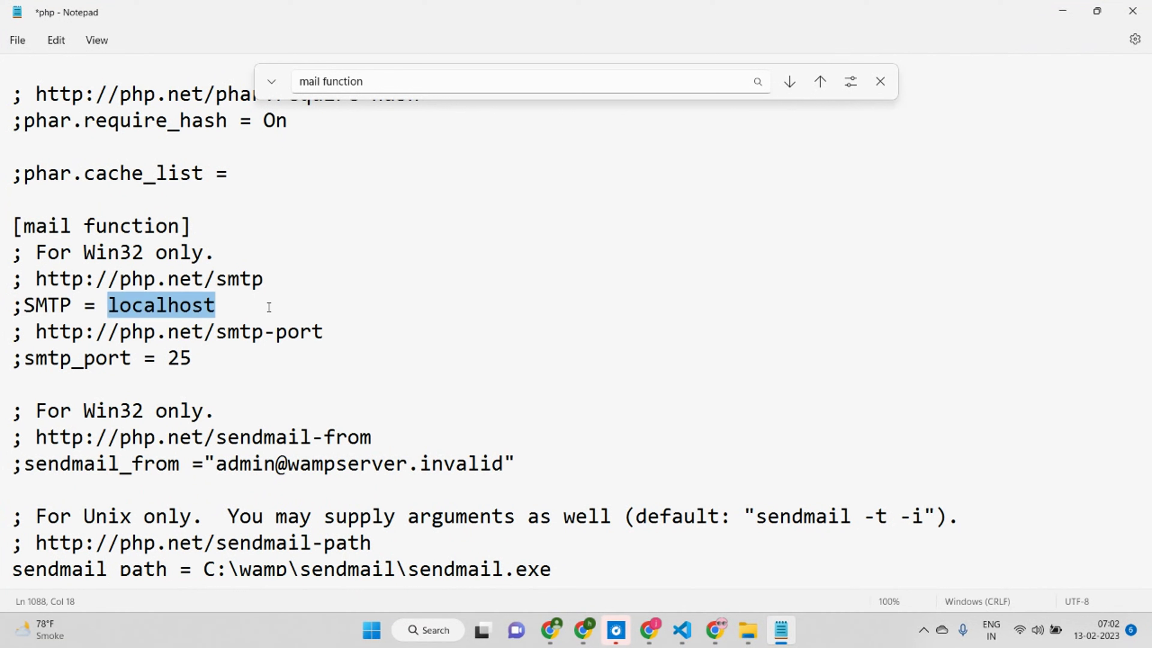
left_click(28, 305)
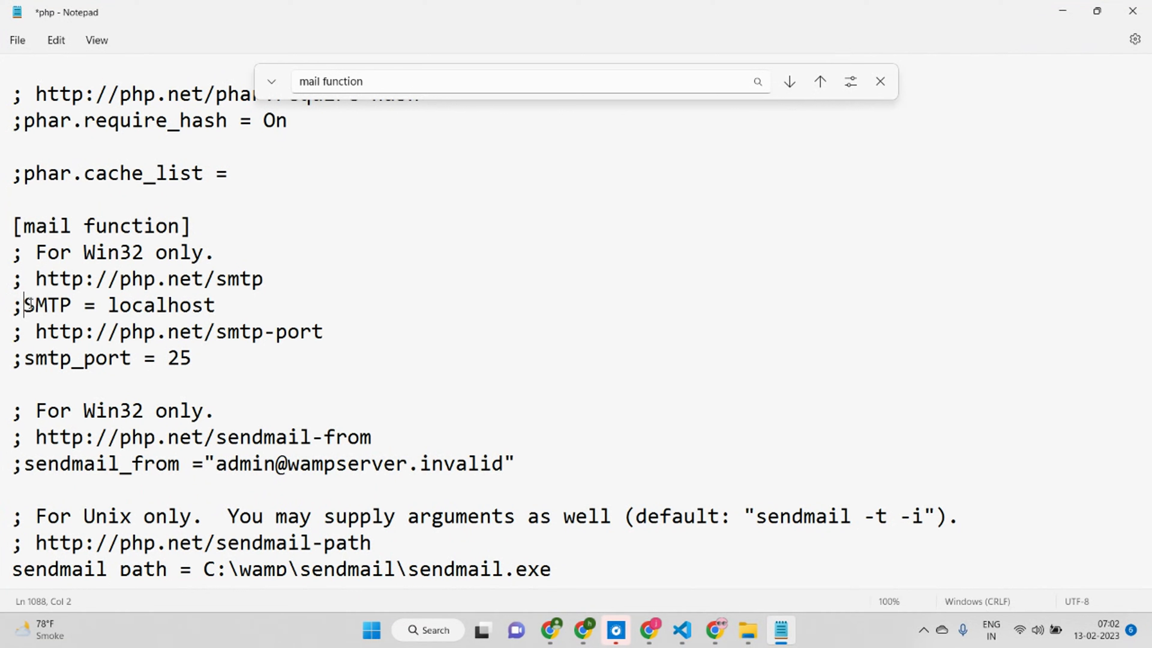
key("BackSpace")
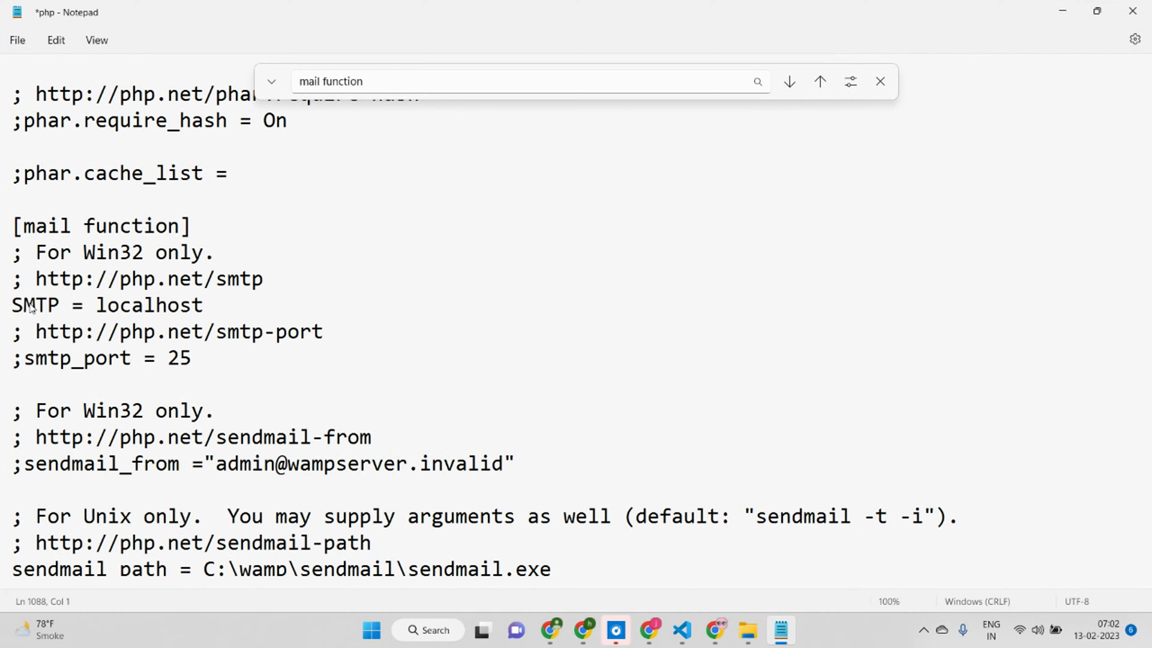
type(";")
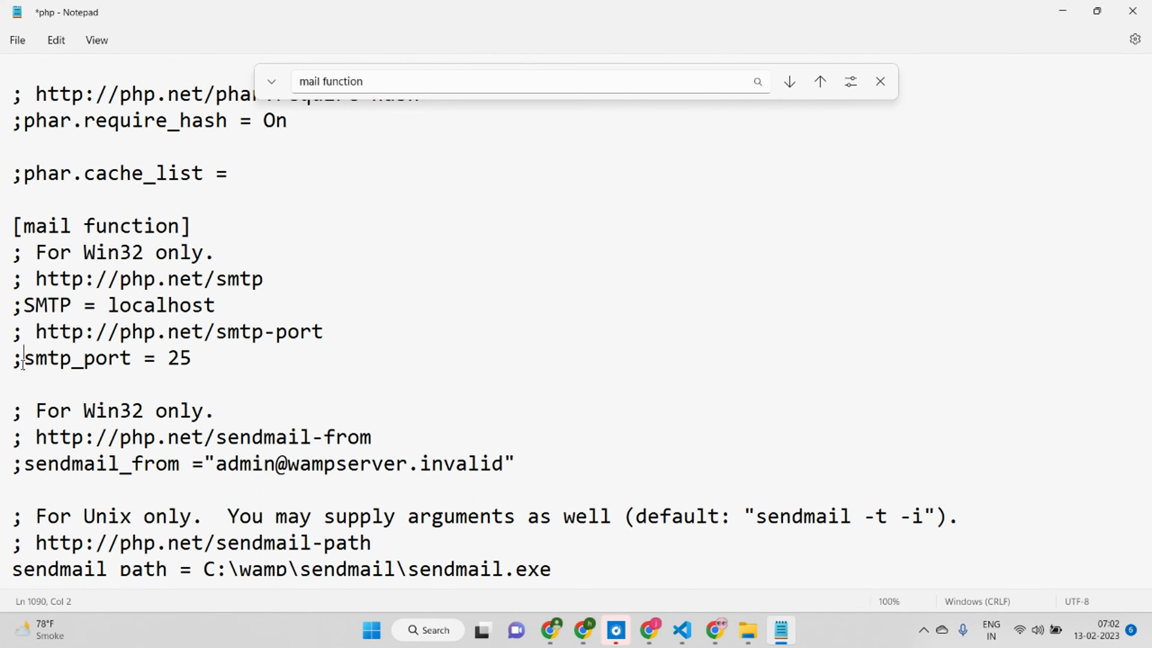
Step: Remove the semicolons before smtp_port and sendmail_from, restoring each one to keep both lines commented out
key("BackSpace")
type(";")
scroll(43, 434, "down", 1)
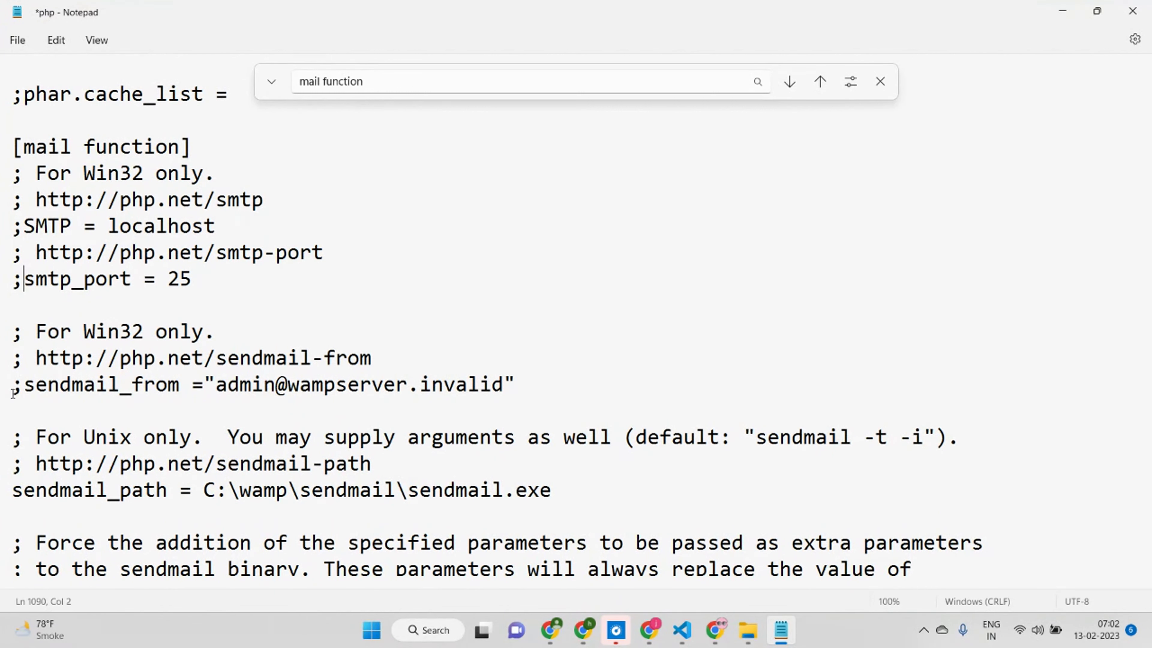
left_click(23, 385)
key("BackSpace")
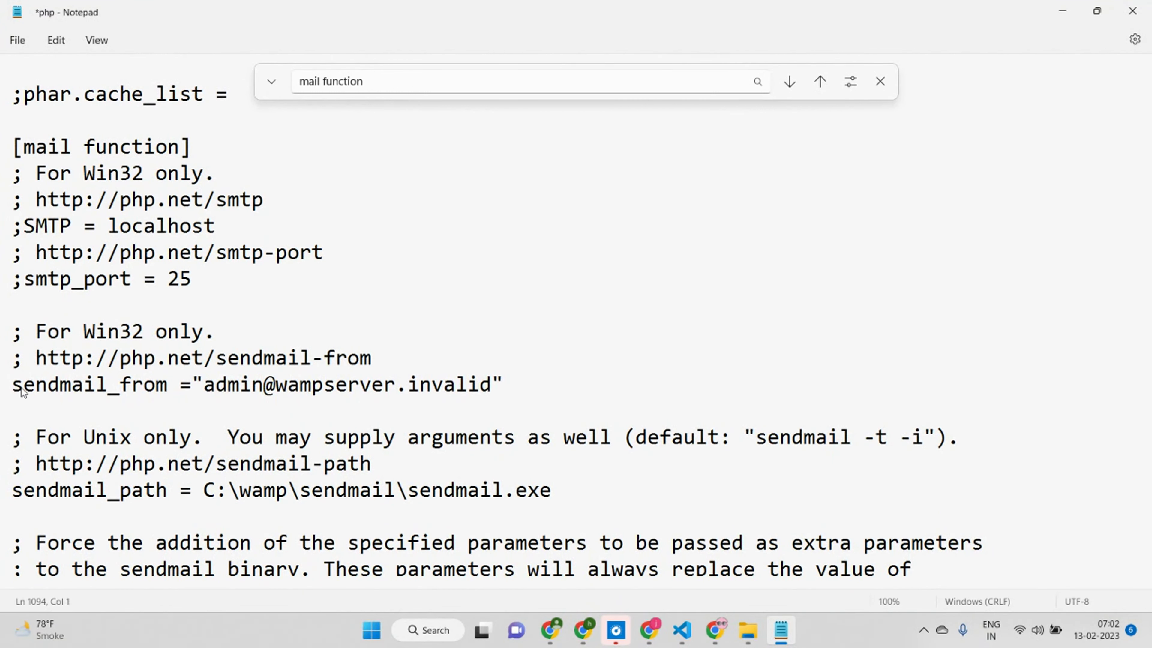
type(";")
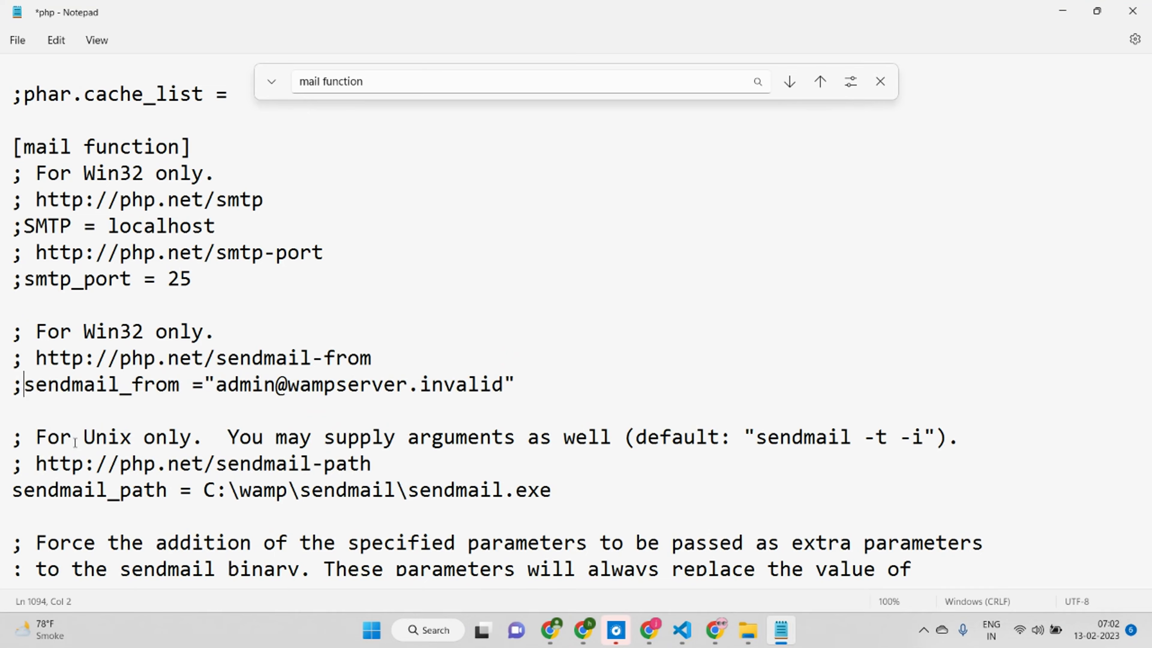
Step: Comment out the sendmail_path line with a semicolon and uncomment it again
scroll(85, 421, "down", 2)
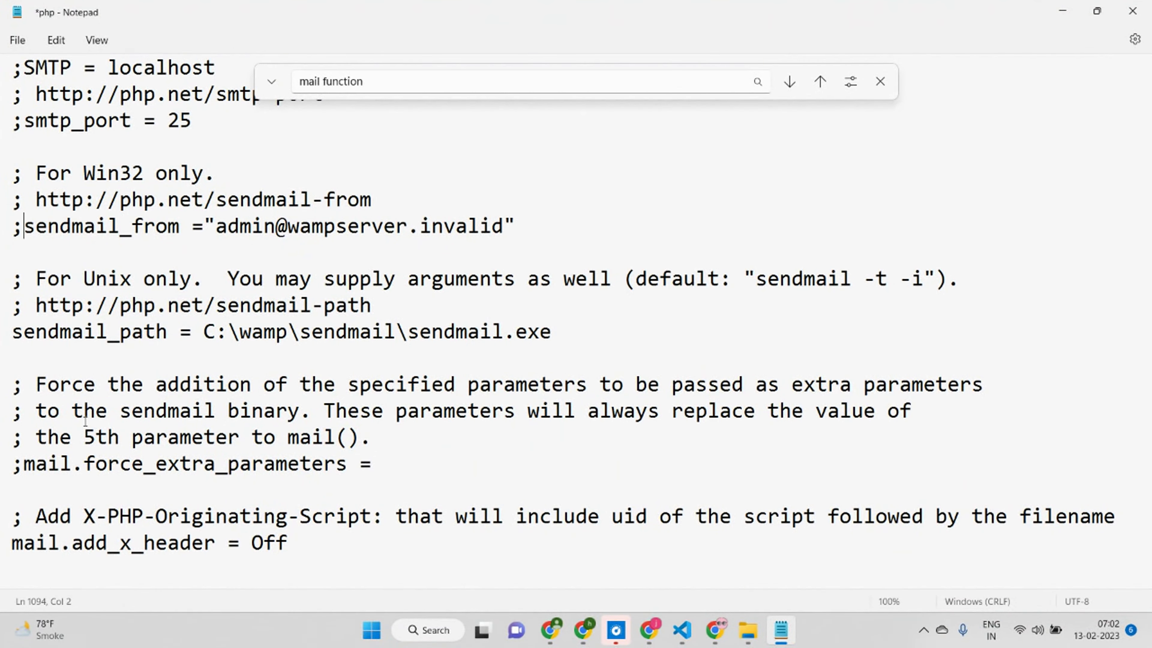
scroll(149, 465, "down", 5)
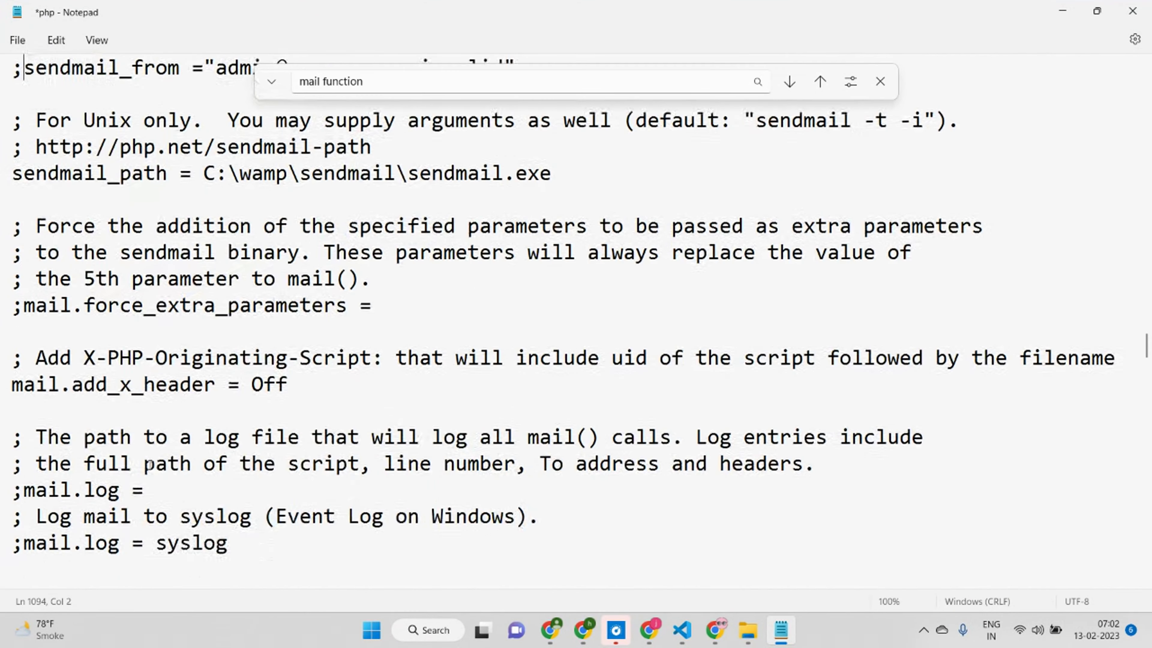
scroll(157, 465, "up", 5)
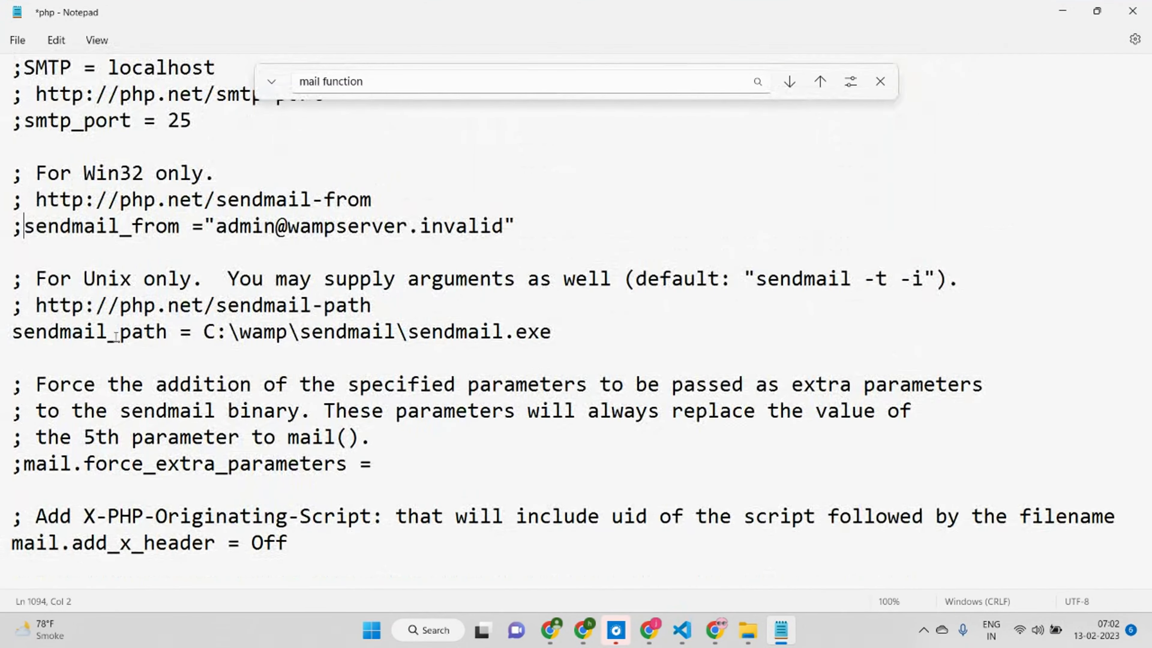
left_click_drag(169, 332, 109, 340)
left_click(111, 349)
type(";")
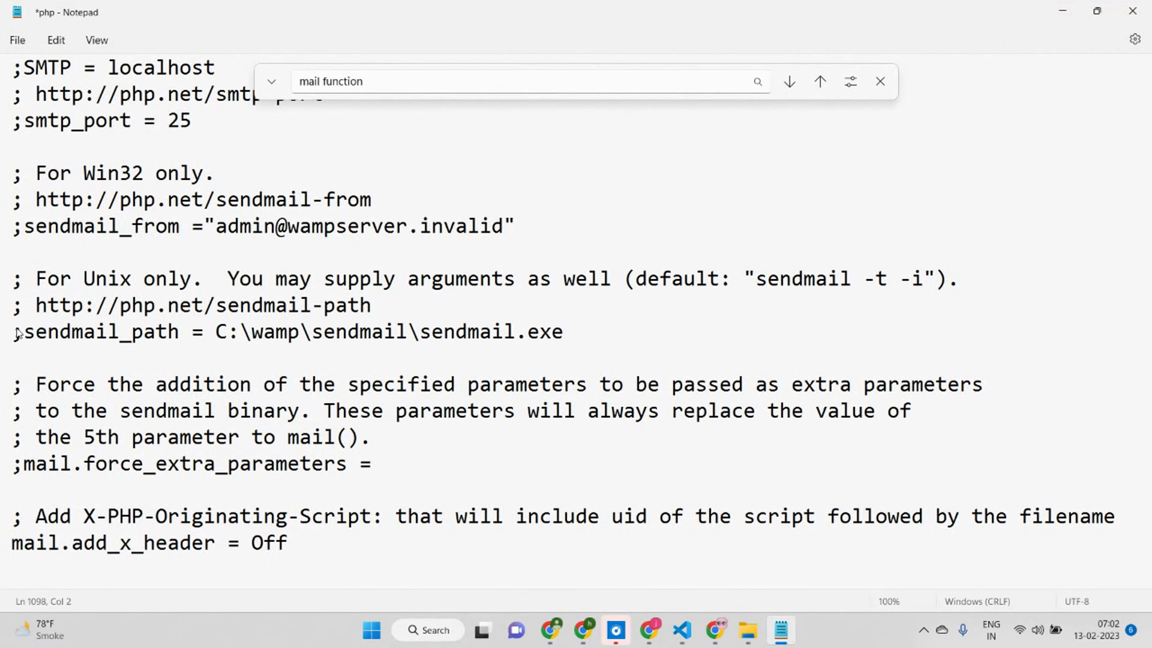
key("BackSpace")
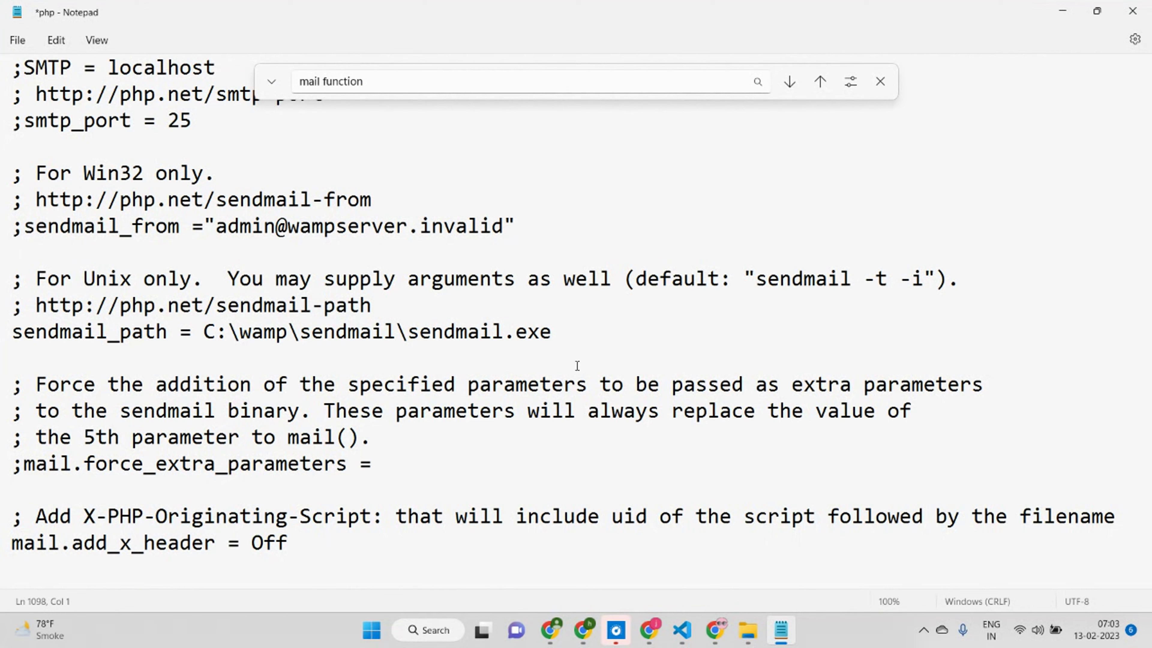
Step: Switch to File Explorer, reopen the sendmail folder inside wamp and copy its path, C:\wamp\sendmail
left_click(748, 629)
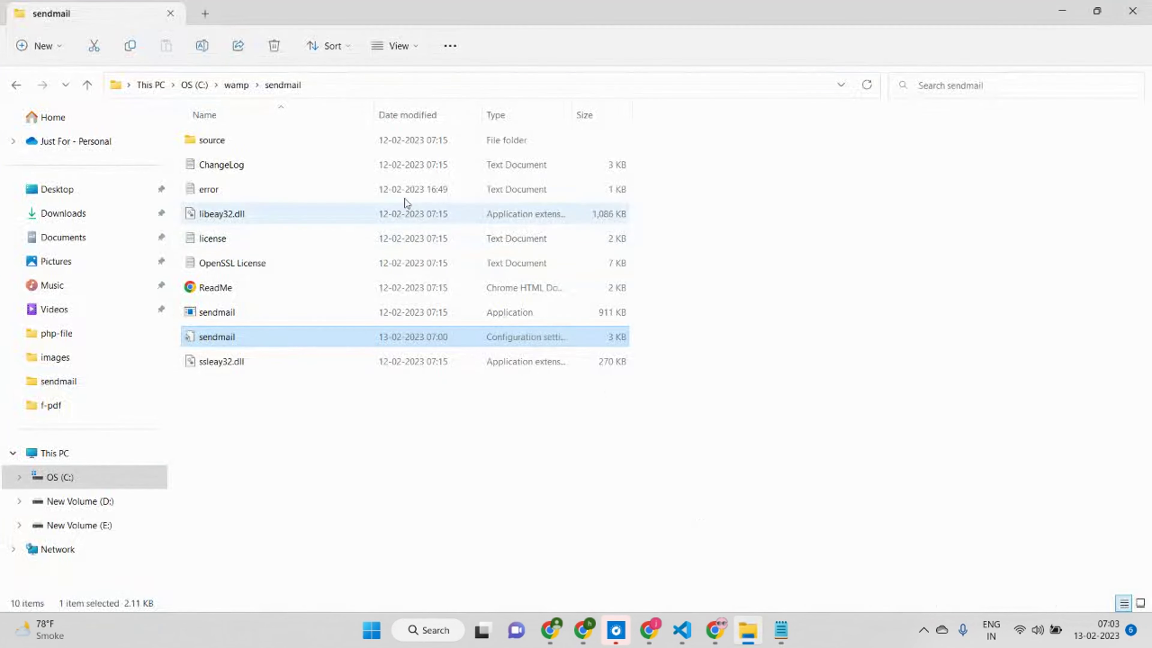
left_click(16, 84)
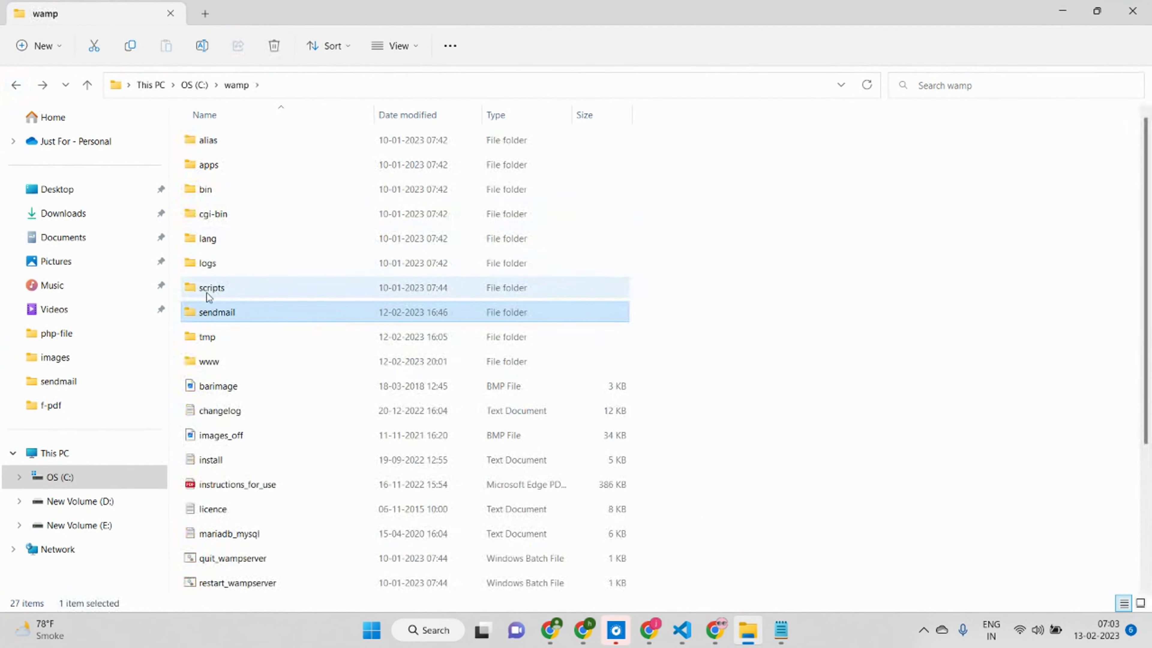
double_click(220, 313)
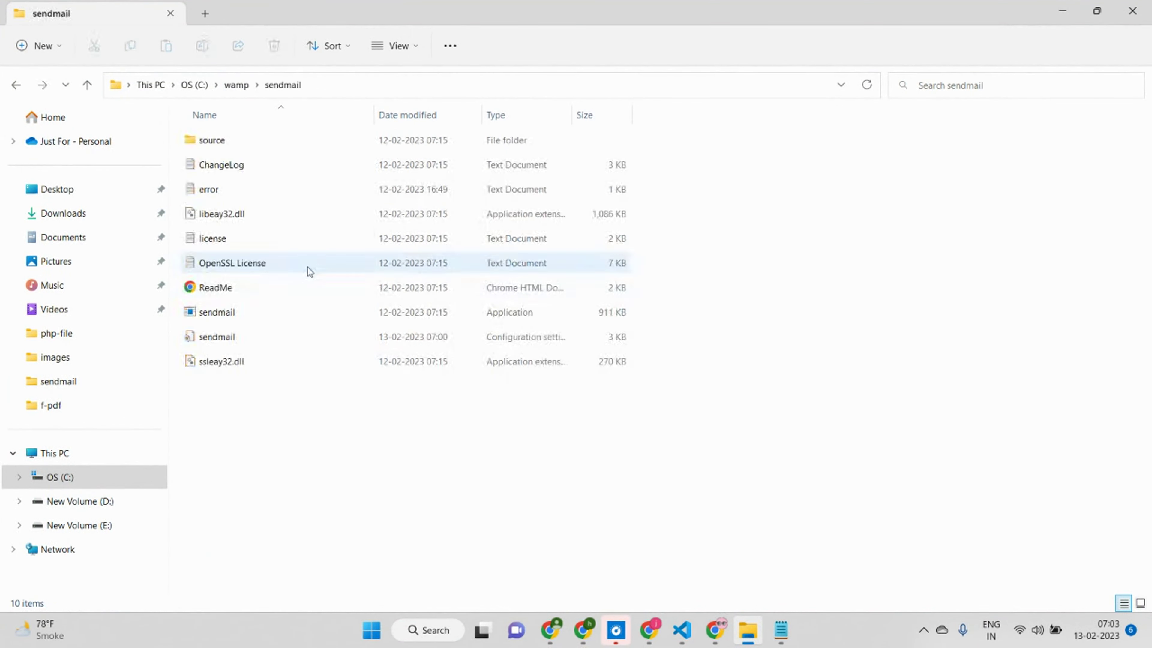
left_click(356, 84)
key("ctrl+c")
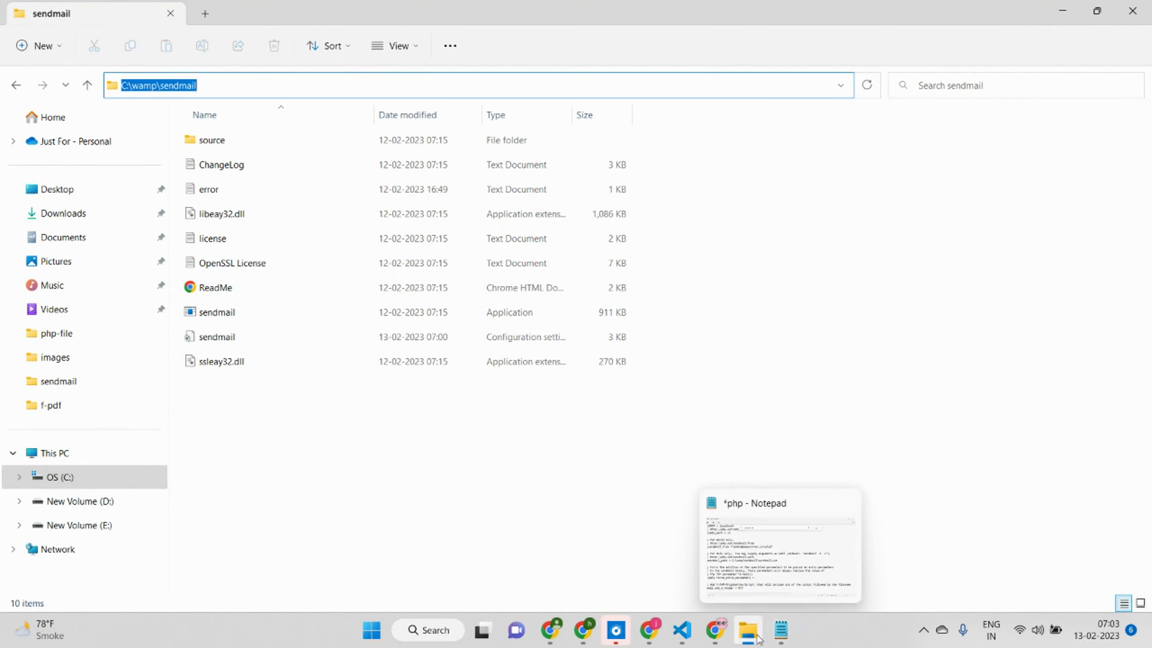
Step: Back in php.ini, replace the sendmail_path value with the copied folder path followed by \sendmail.exe
left_click(782, 632)
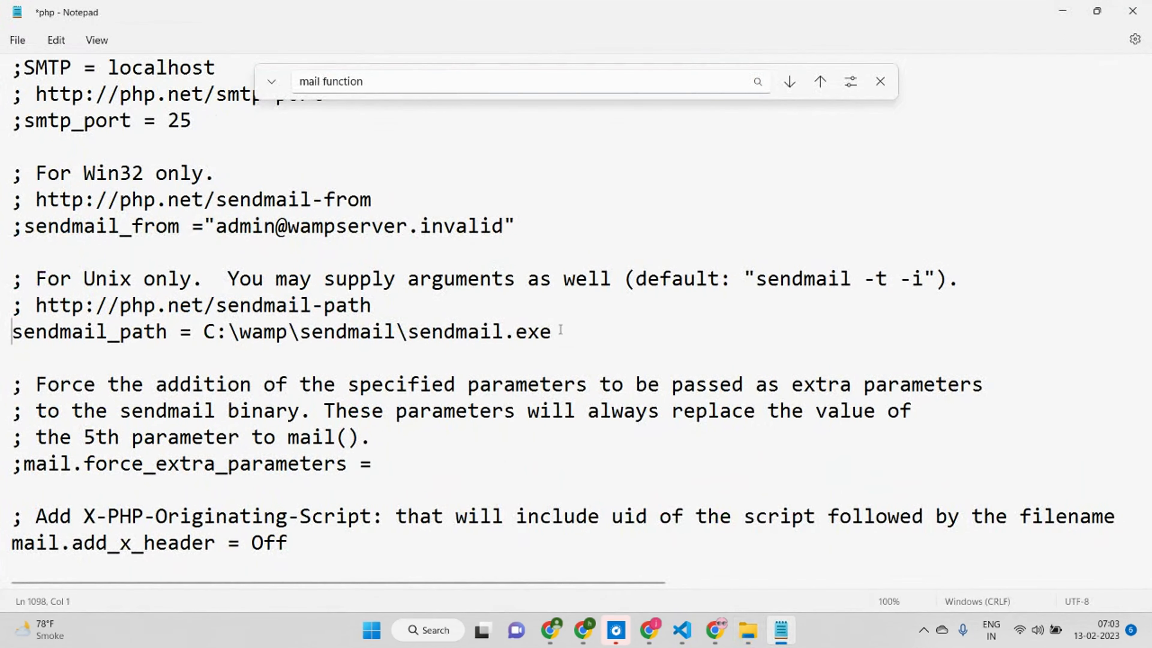
left_click_drag(553, 332, 203, 333)
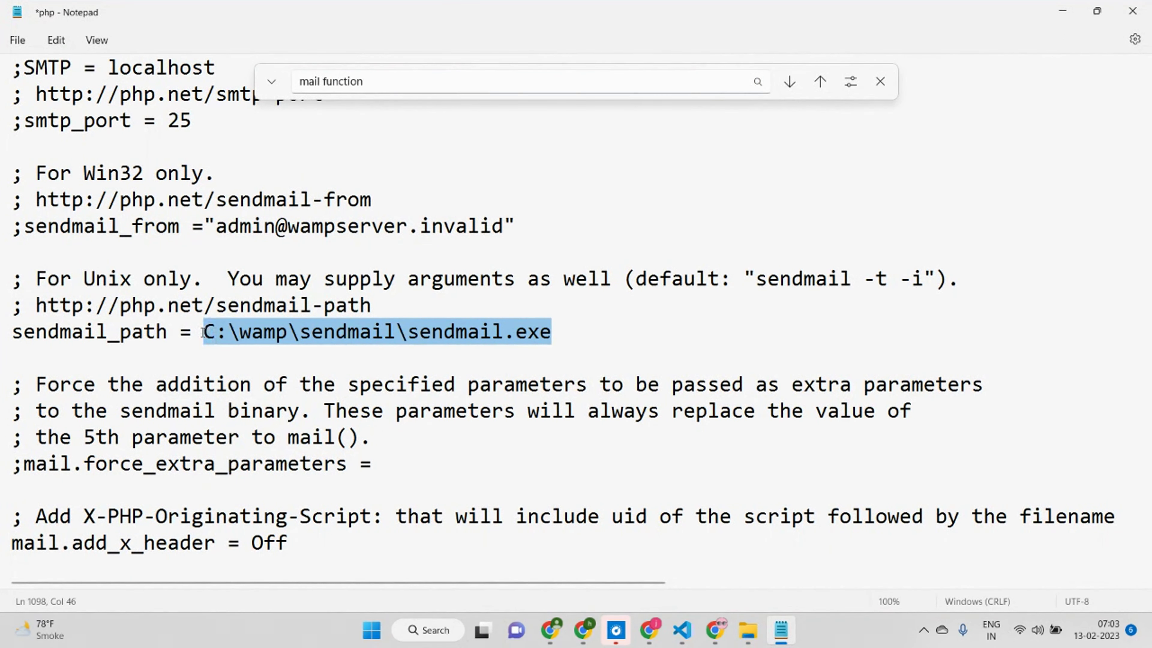
key("ctrl+v")
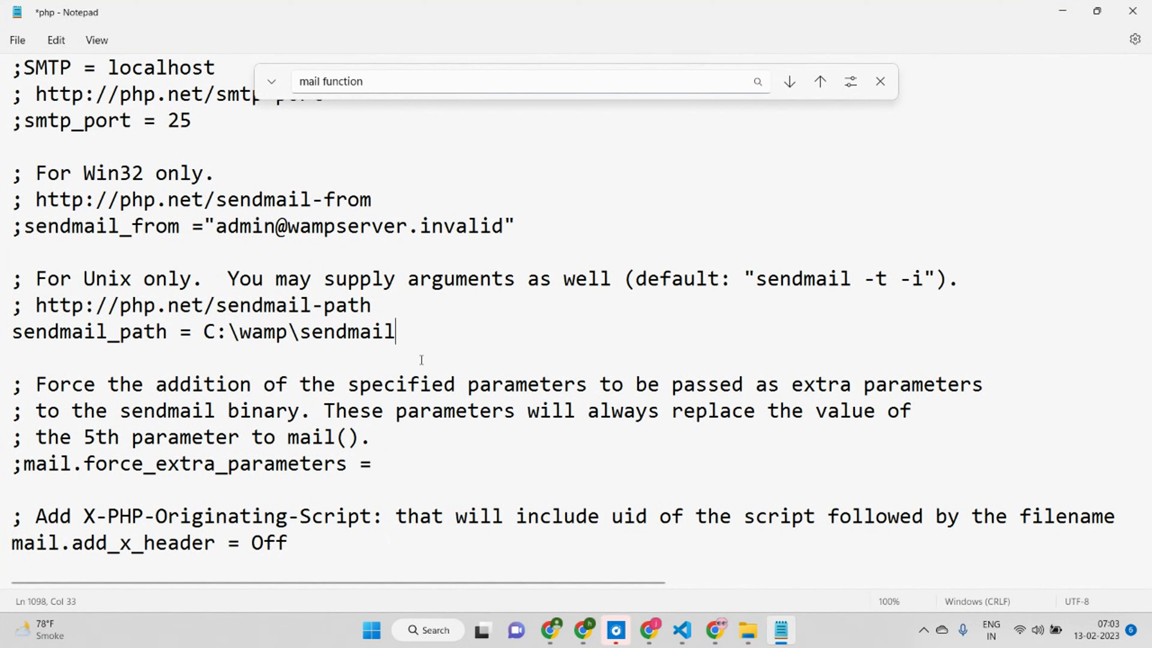
type("\\sendma")
key("BackSpace")
type("mai")
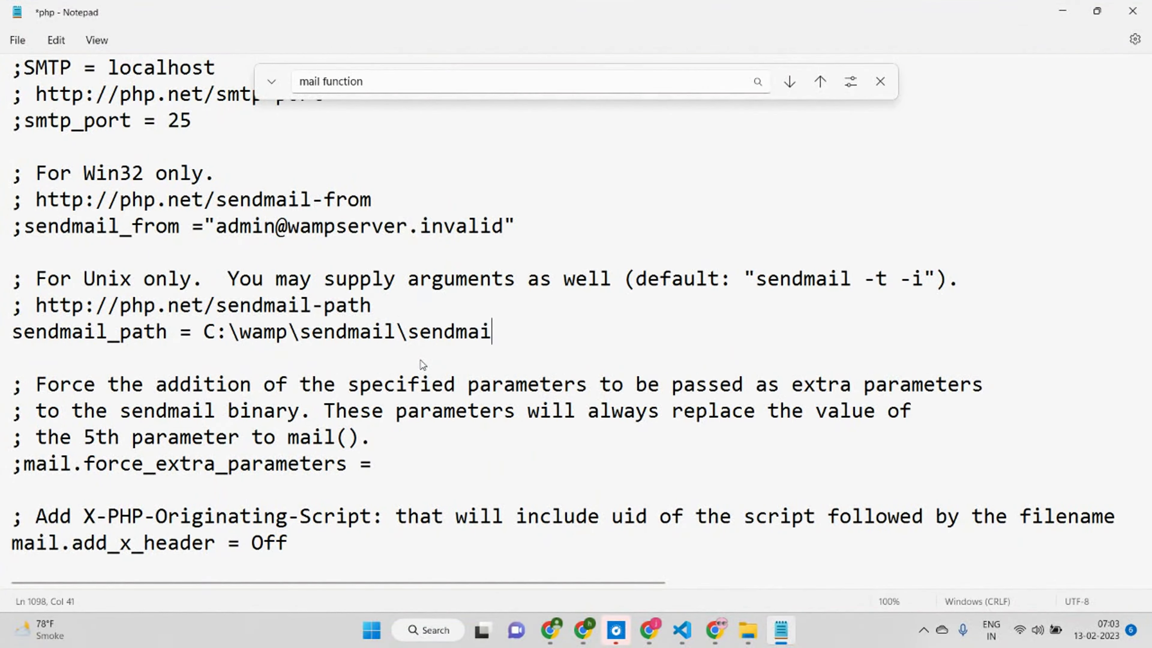
type("l.exe")
Step: Clear the sendmail_path value and comment out its line with a semicolon
key("BackSpace")
key("BackSpace")
key("BackSpace")
key("BackSpace")
key("BackSpace")
key("BackSpace")
key("BackSpace")
key("BackSpace")
key("BackSpace")
key("BackSpace")
key("BackSpace")
key("BackSpace")
key("BackSpace")
key("BackSpace")
key("BackSpace")
key("BackSpace")
key("BackSpace")
key("BackSpace")
key("BackSpace")
key("BackSpace")
key("Home")
type(";")
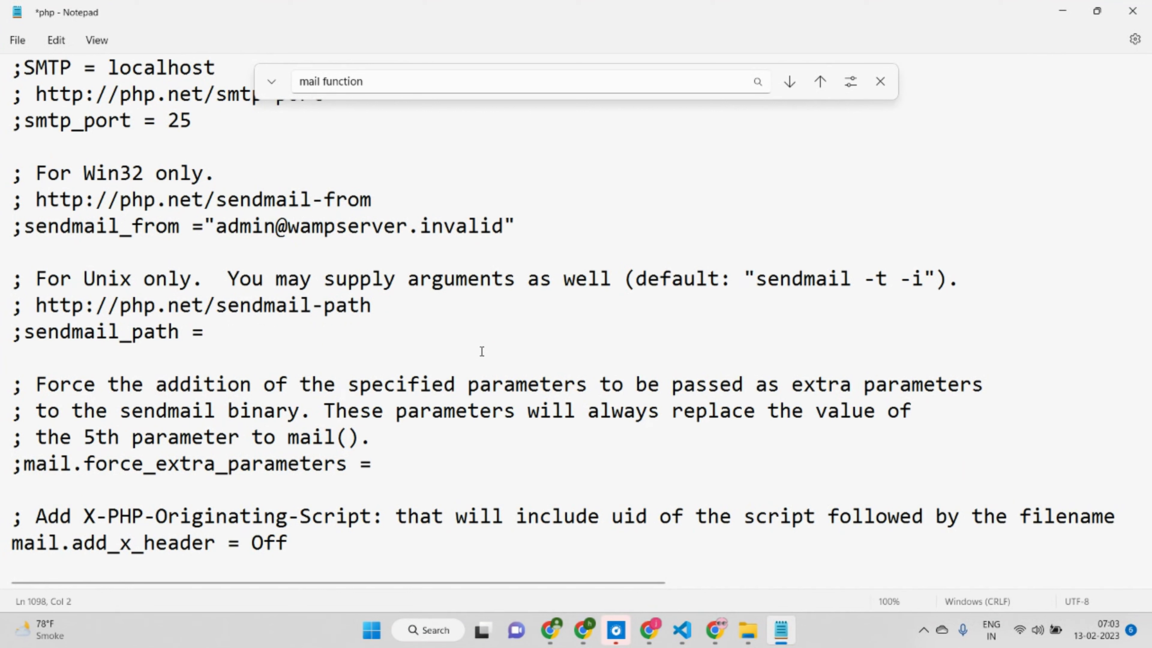
Step: Uncomment the sendmail_path line, set its value to C:\wamp\sendmail\sendmail.exe and save php.ini
key("BackSpace")
key("End")
type("C:\\wamp\\sendmail\\senda")
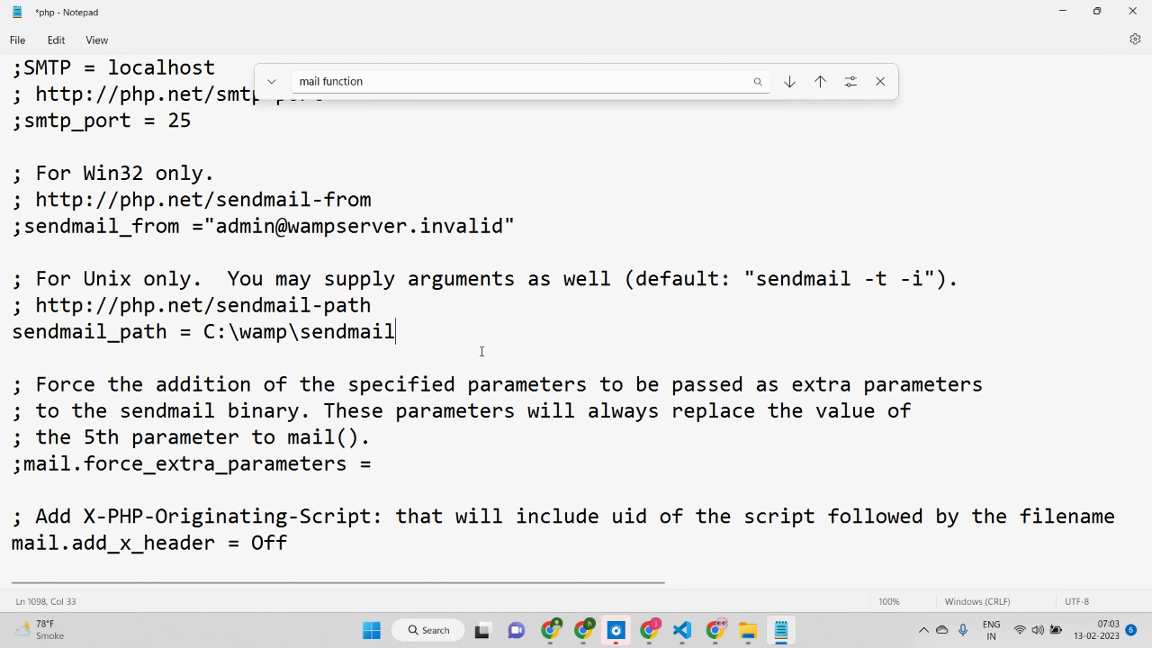
key("BackSpace")
type("mail.exe")
key("ctrl+s")
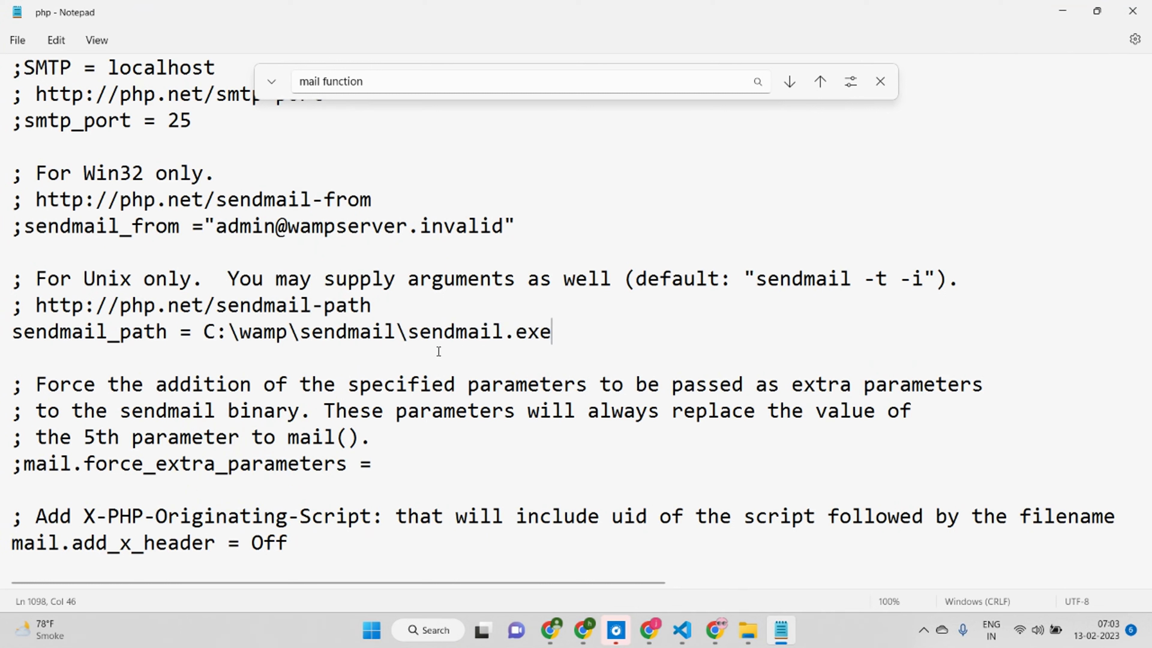
Step: Copy the folder name sendmail within the sendmail_path value and paste it as the name of the .exe file
double_click(362, 325)
left_click_drag(502, 331, 403, 328)
double_click(358, 331)
key("ctrl+c")
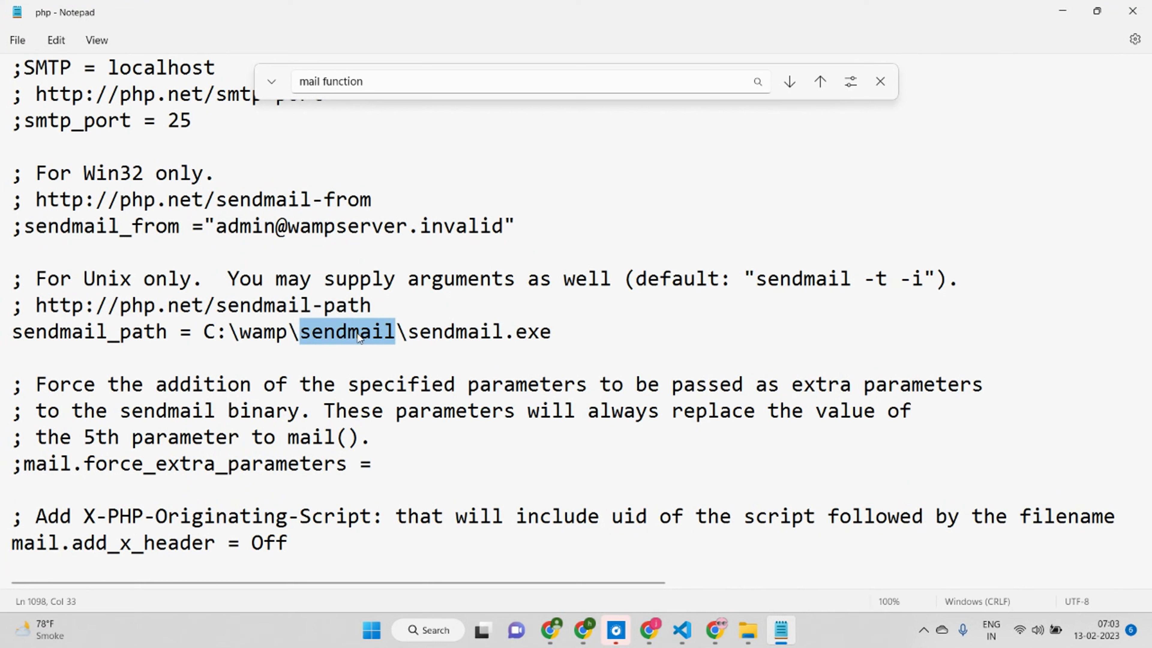
double_click(471, 333)
key("ctrl+v")
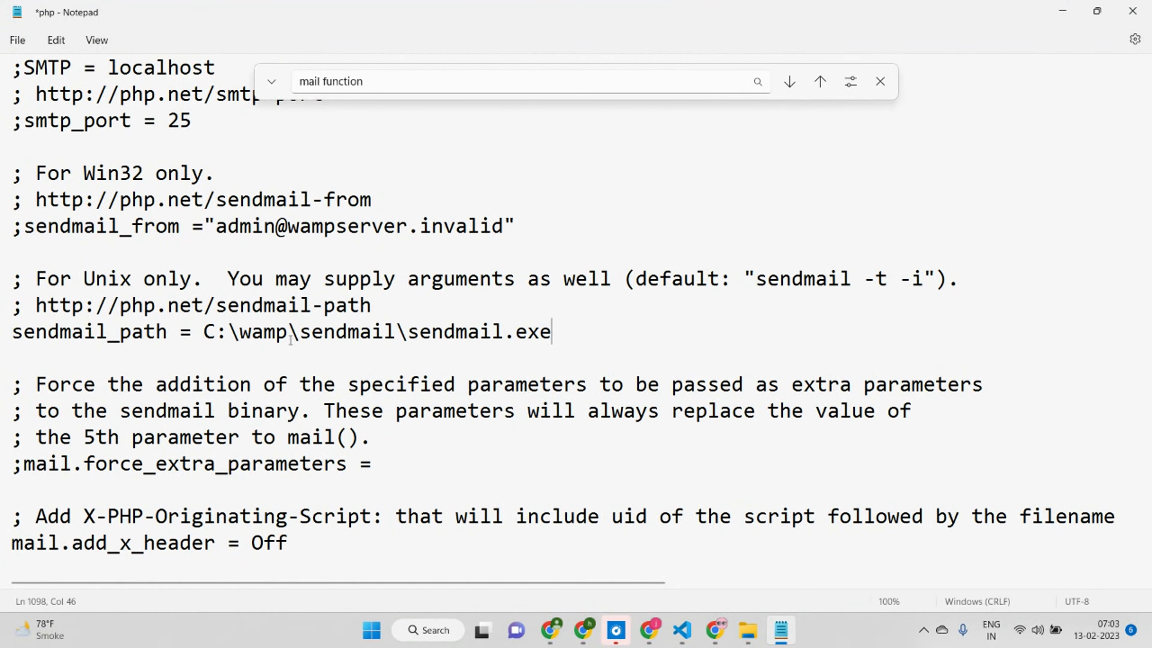
Step: Save php.ini and close the file
scroll(392, 403, "down", 2)
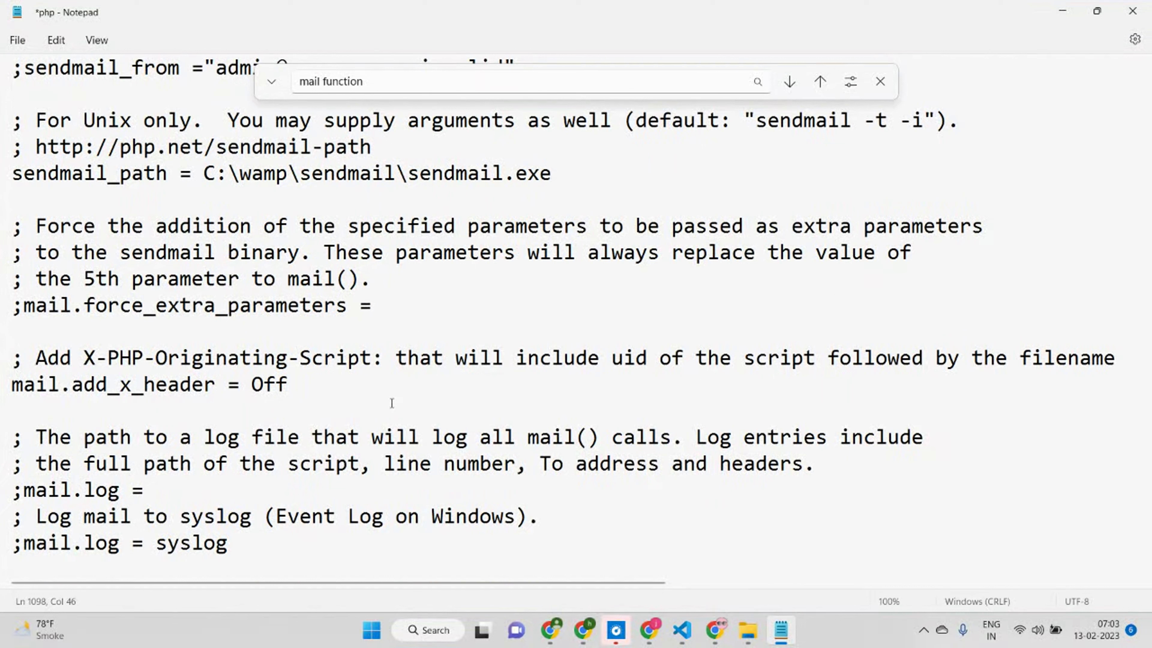
left_click(392, 403)
key("ctrl+s")
left_click(881, 81)
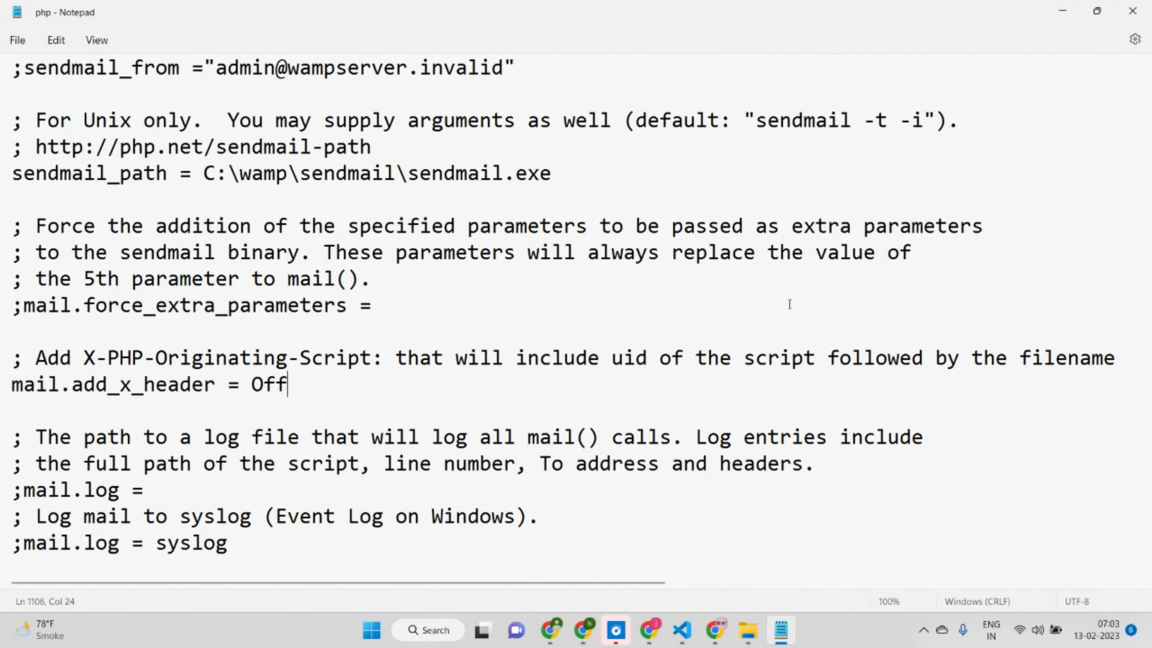
left_click(1133, 11)
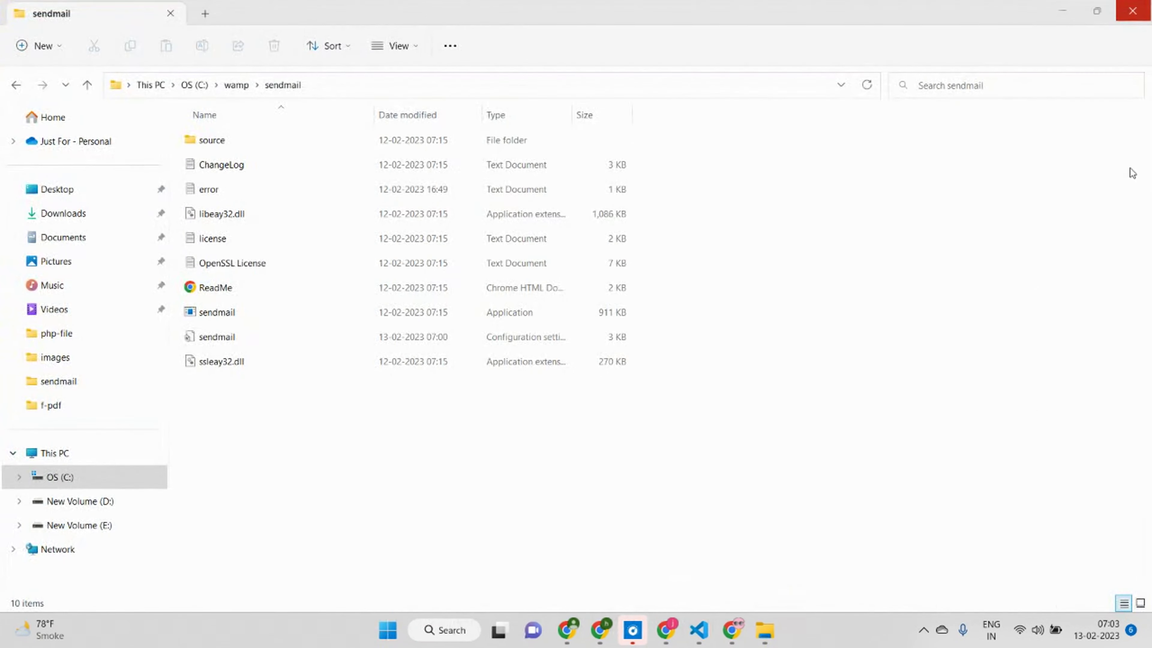
Step: Close the sendmail folder window and examine Wampserver's PHP and Apache options, including PHP extensions and Apache modules
left_click(923, 629)
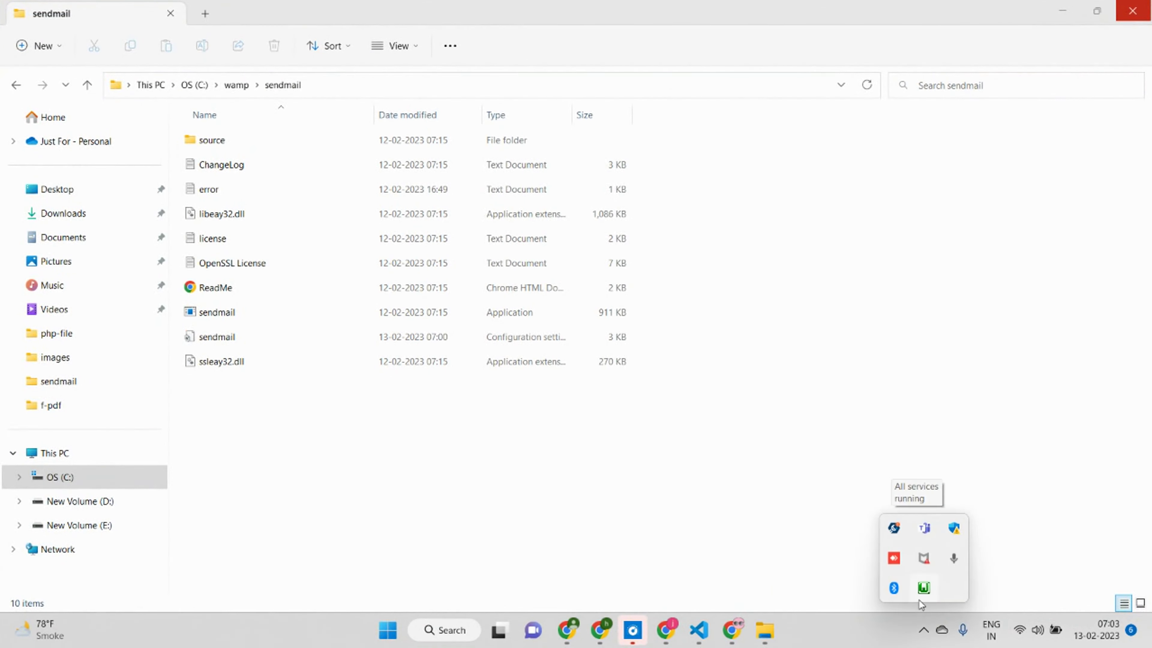
left_click(1133, 10)
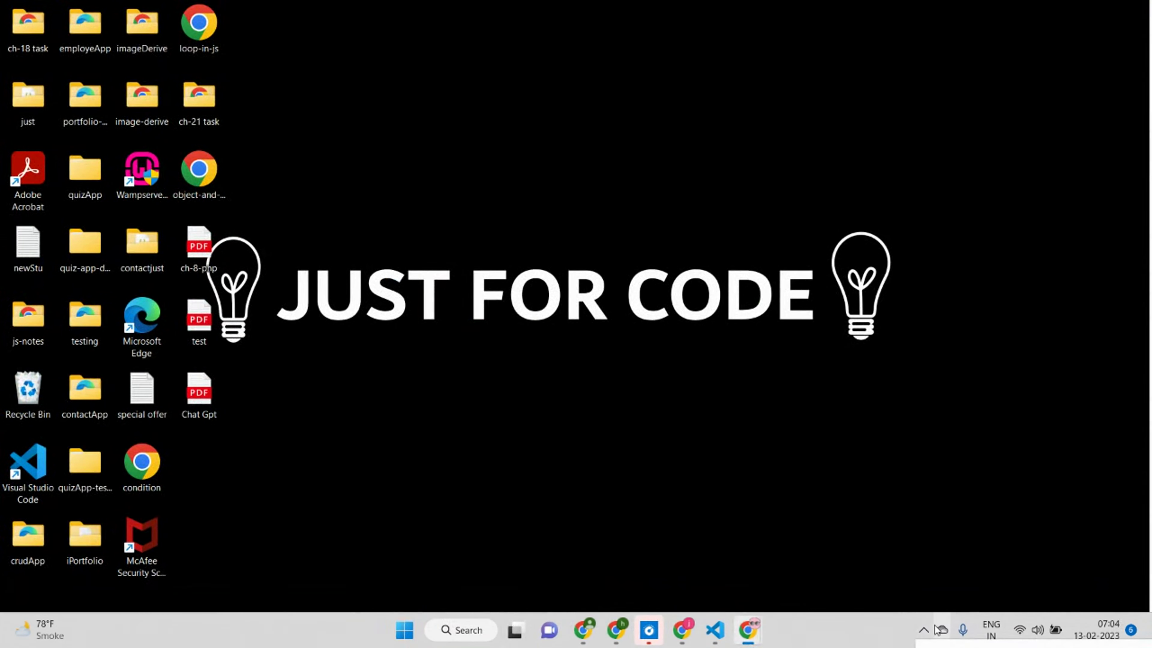
left_click(925, 631)
left_click(942, 631)
left_click(923, 630)
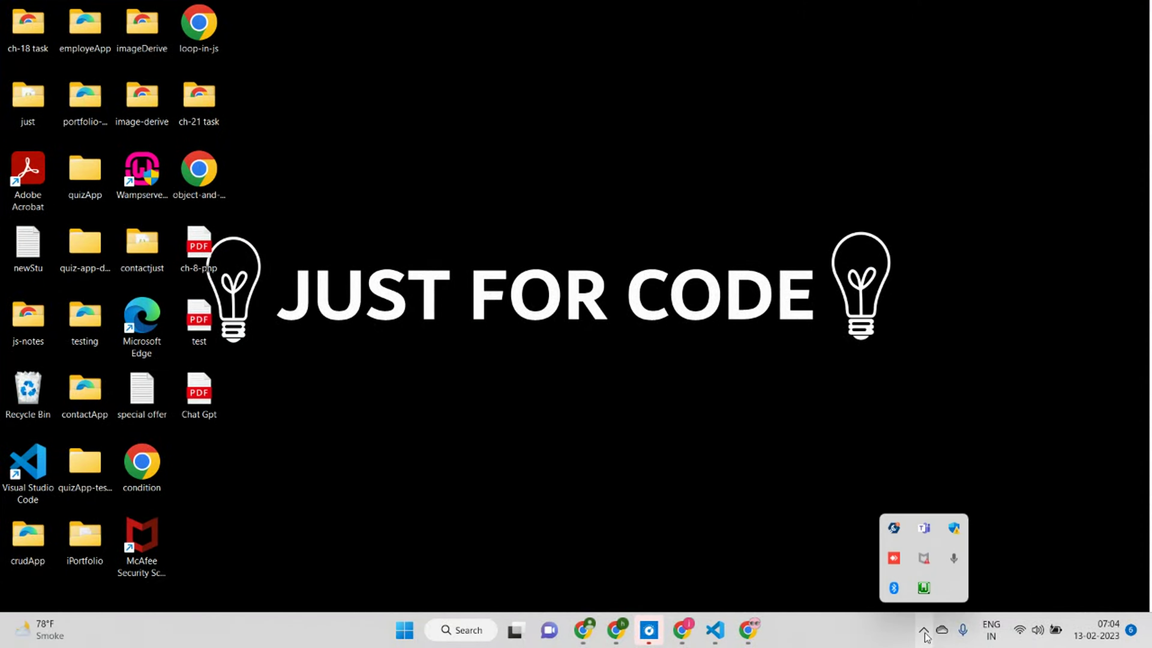
left_click(927, 591)
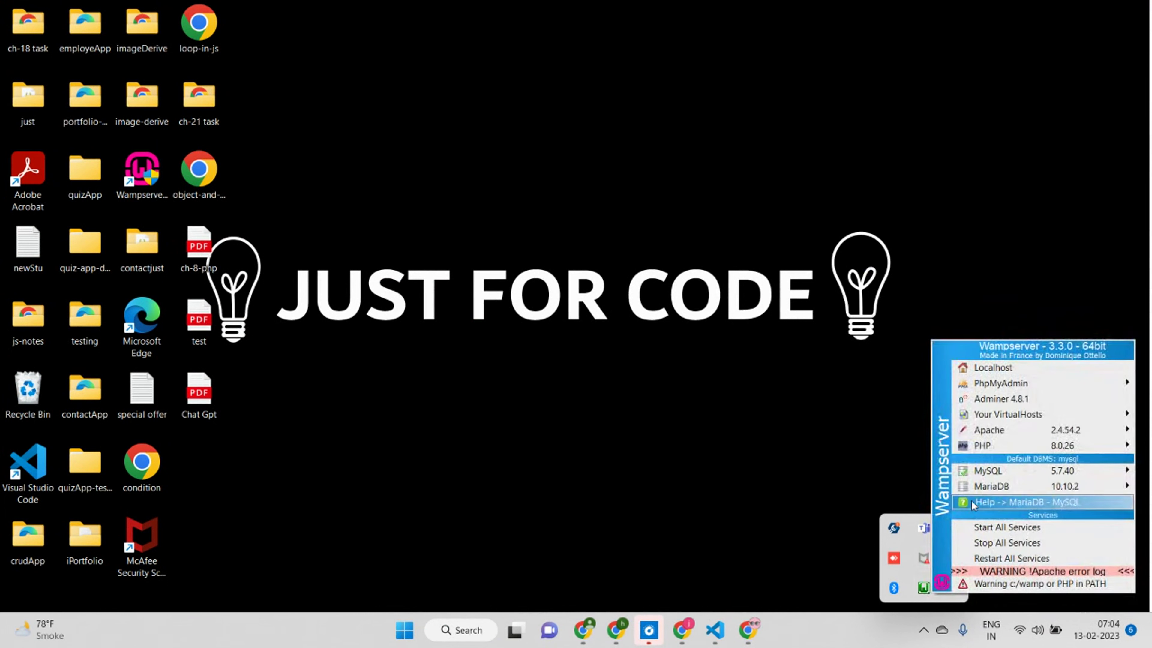
mouse_move(1001, 452)
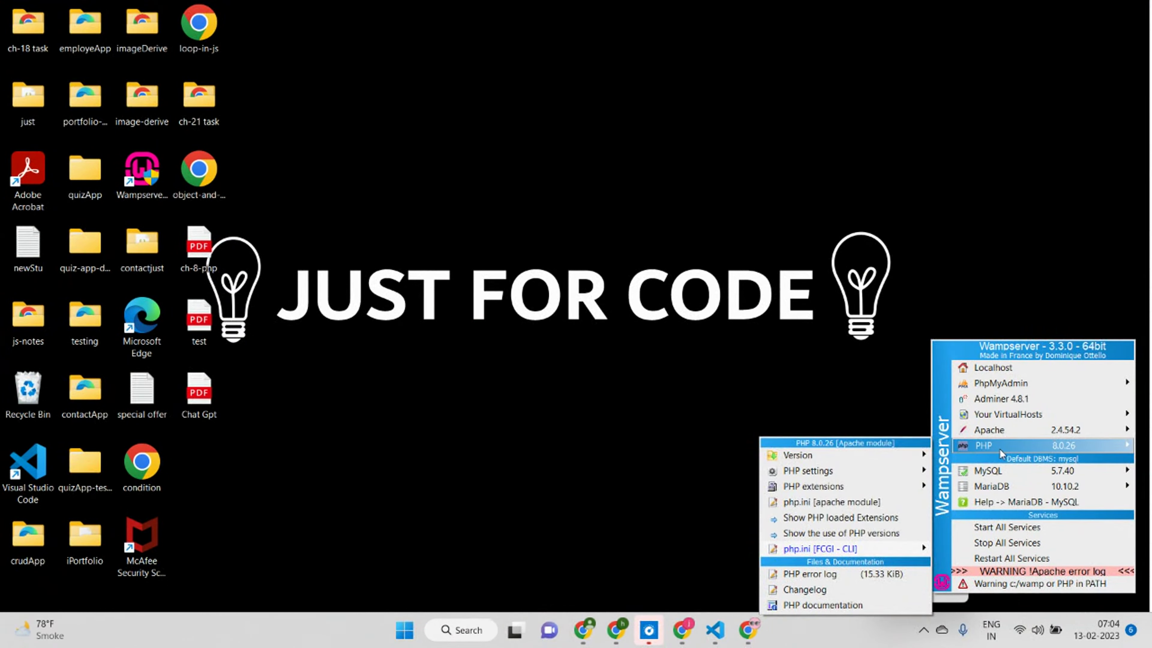
mouse_move(810, 489)
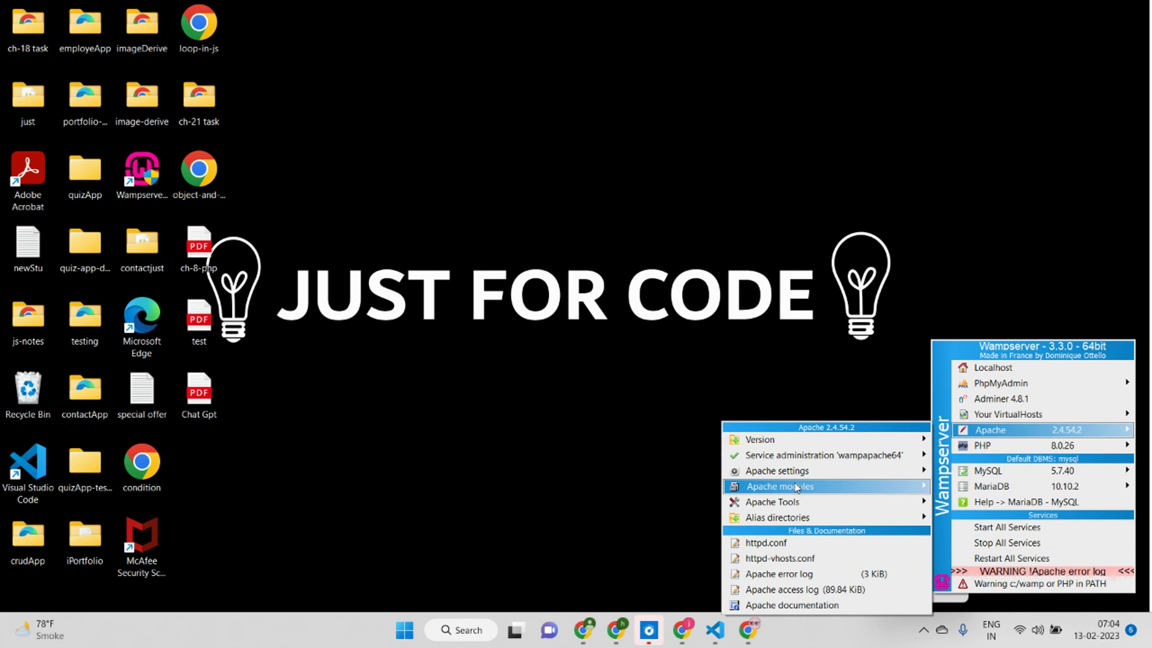
mouse_move(864, 488)
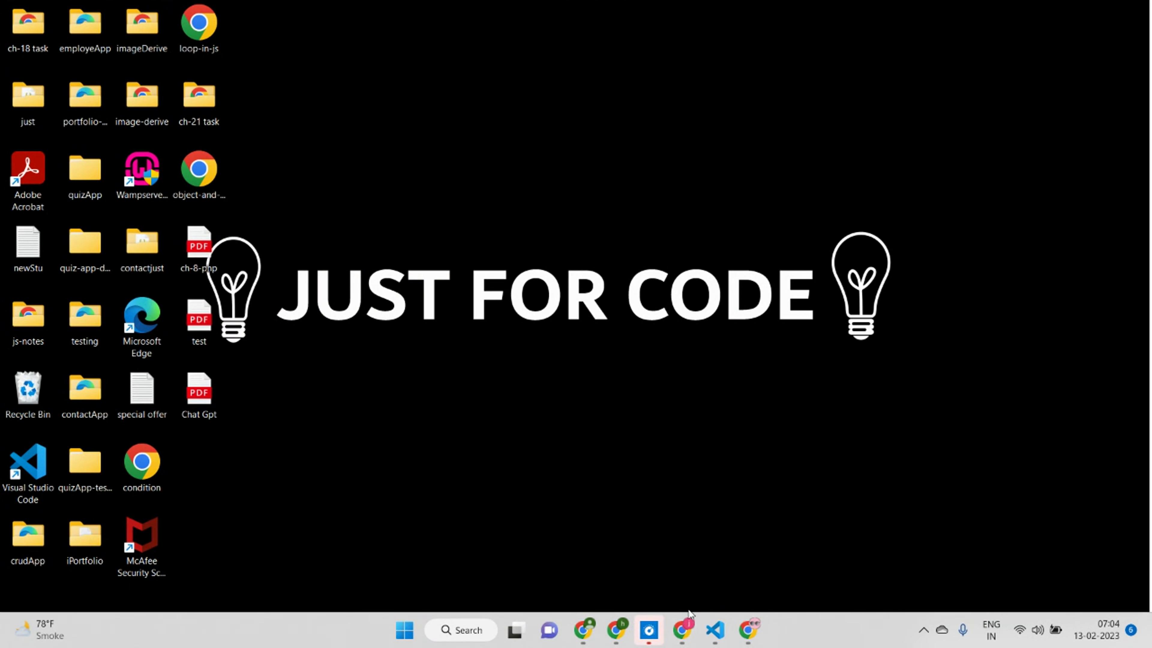
Step: Switch to Visual Studio Code, create a file named mail.php in the f-pdf project and hide the file explorer
left_click(713, 635)
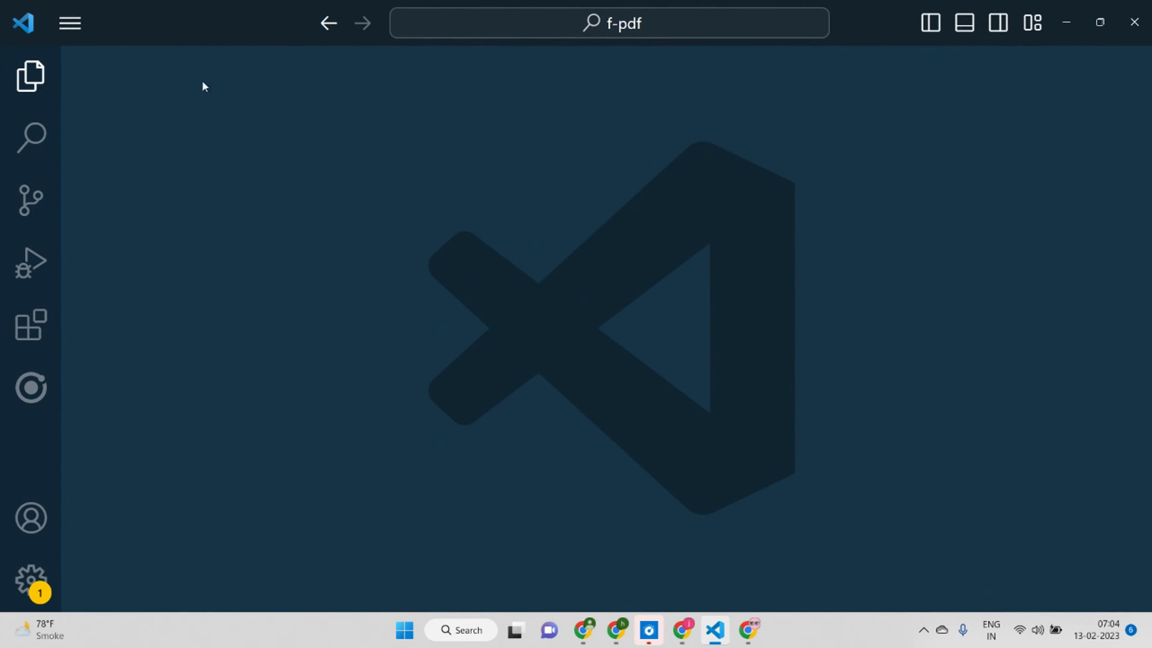
left_click(30, 76)
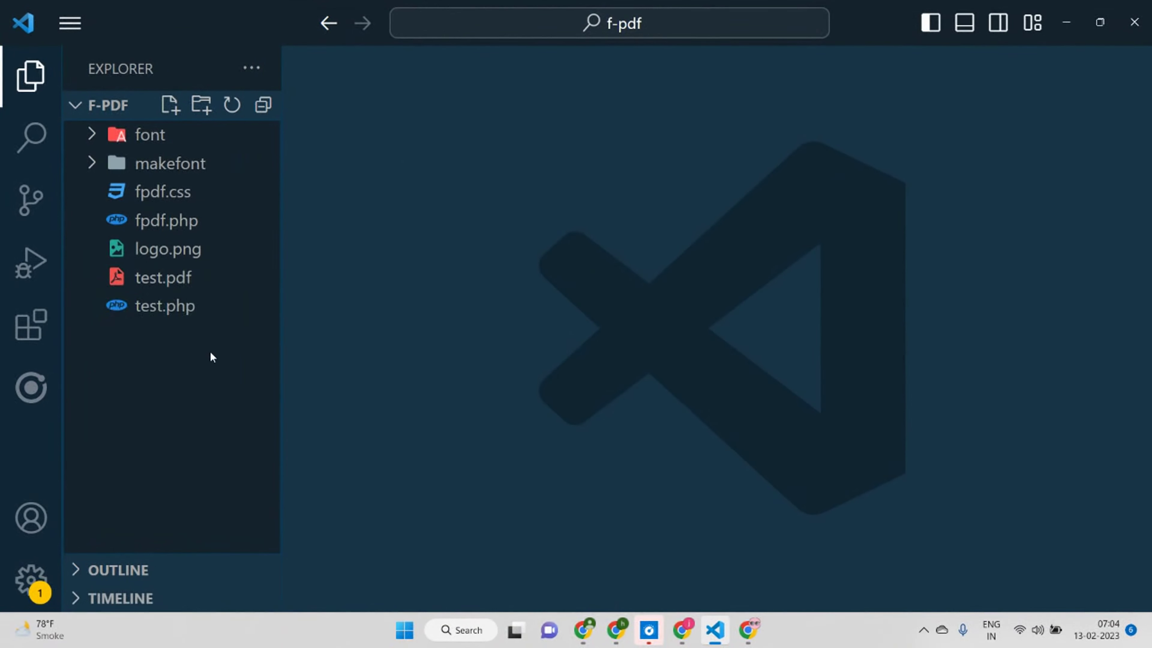
left_click(170, 105)
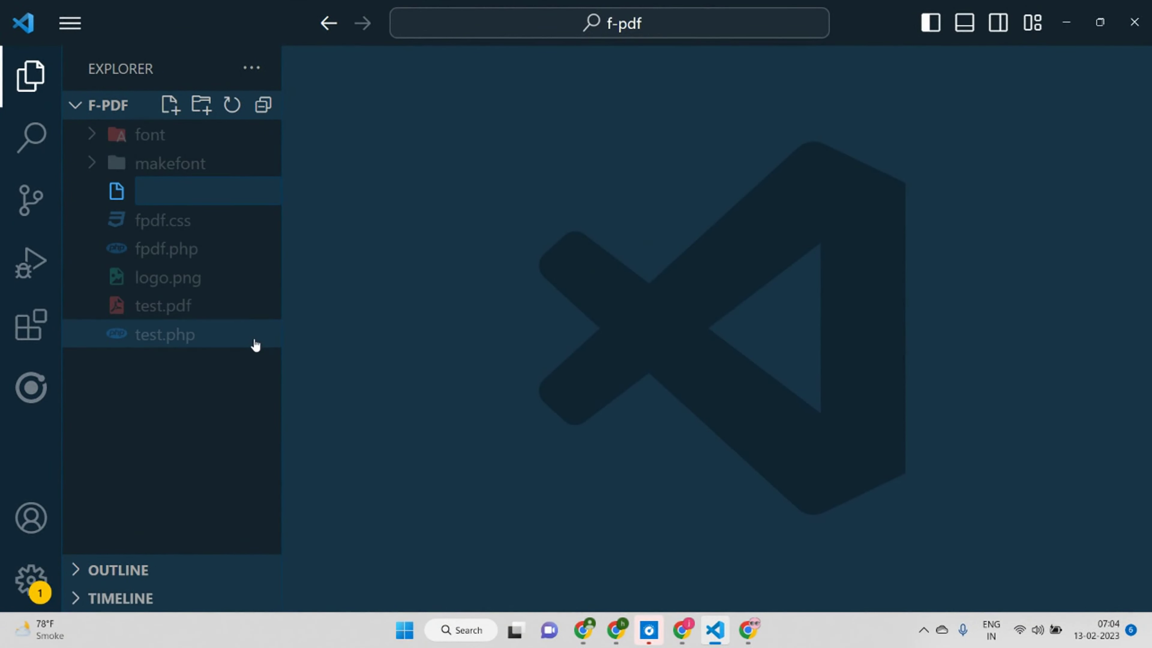
type("mail.php")
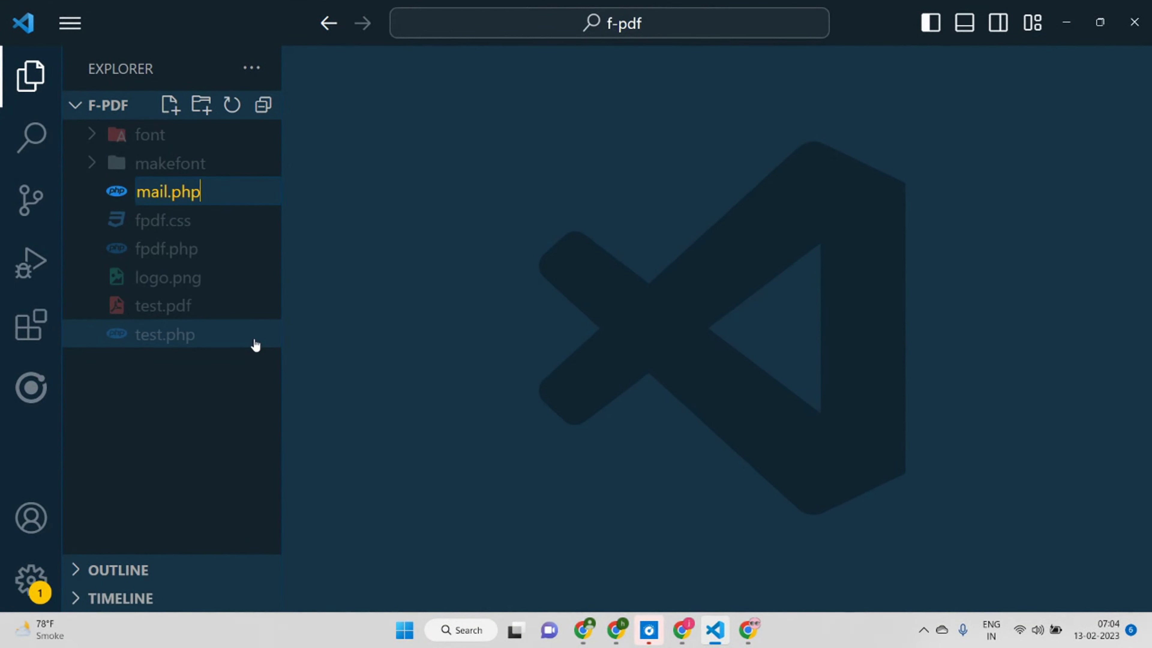
key("Return")
key("ctrl+b")
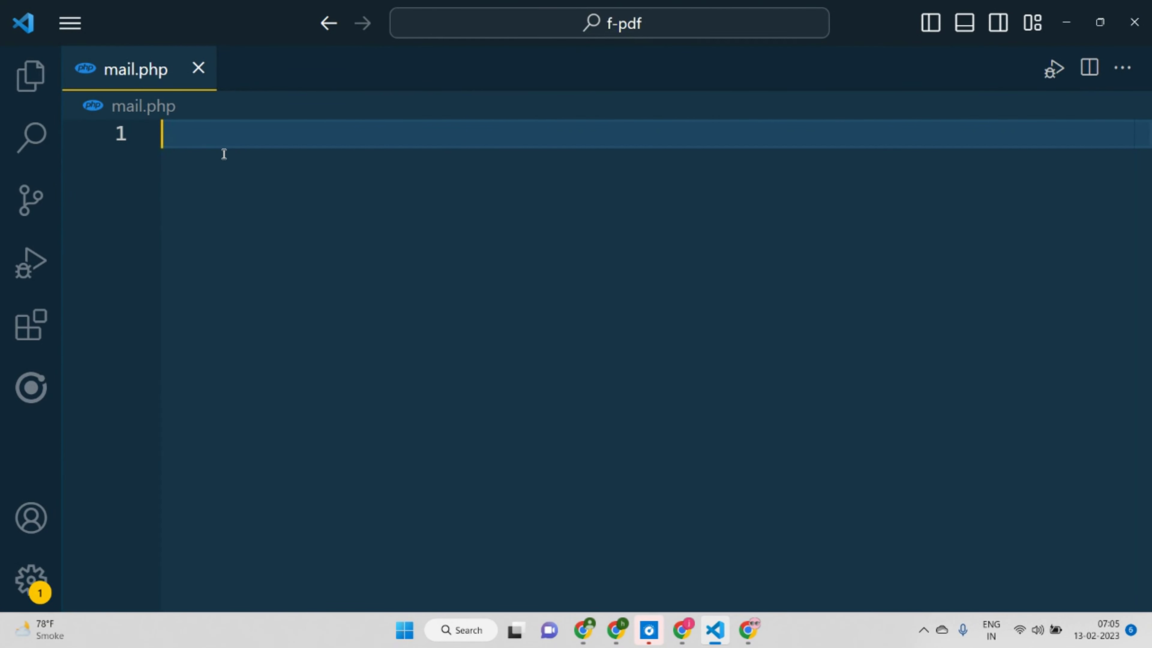
Step: Add opening <?php and closing ?> tags to mail.php with two blank lines between them
type("<?")
key("Return")
type("?>")
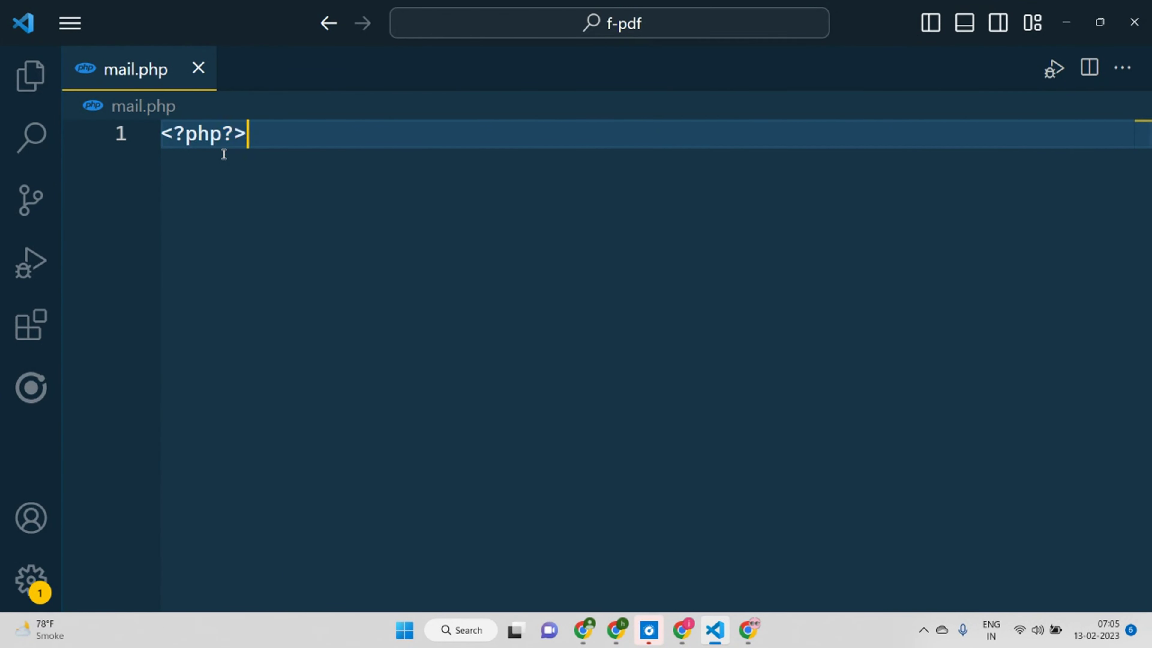
key("Left")
key("Left")
key("Return")
key("Return")
key("Return")
key("Up")
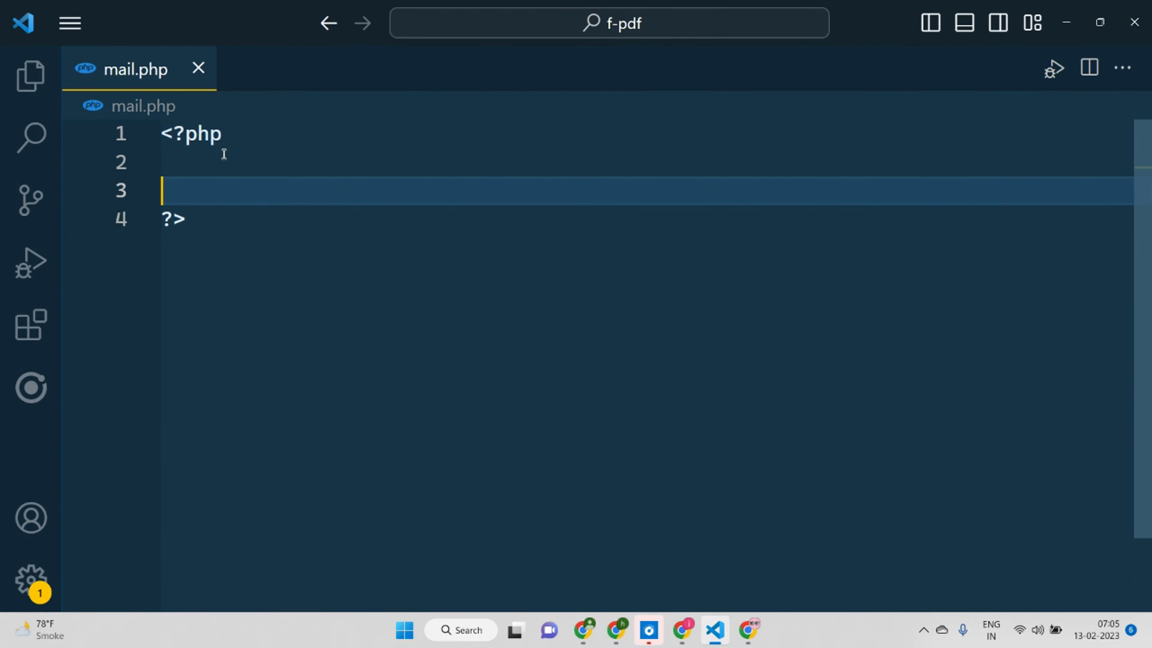